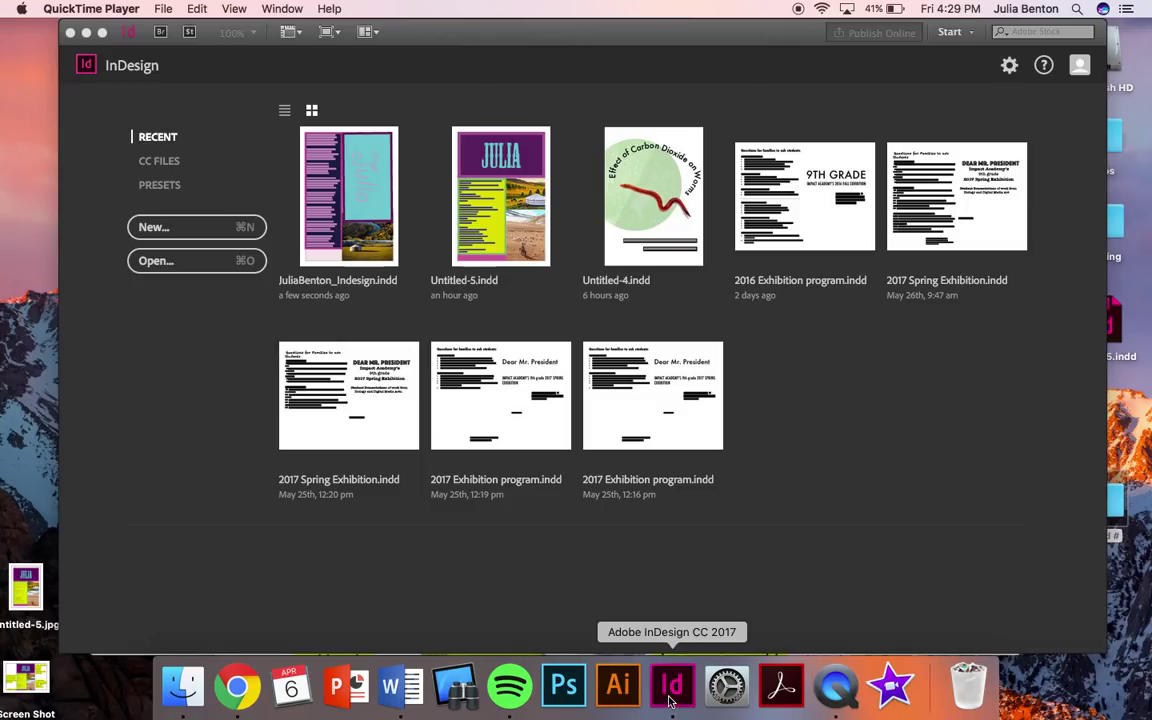
Step: Create a new single-page A4 document, keeping the default settings
{"action": "left_click", "coordinate": [152, 228]}
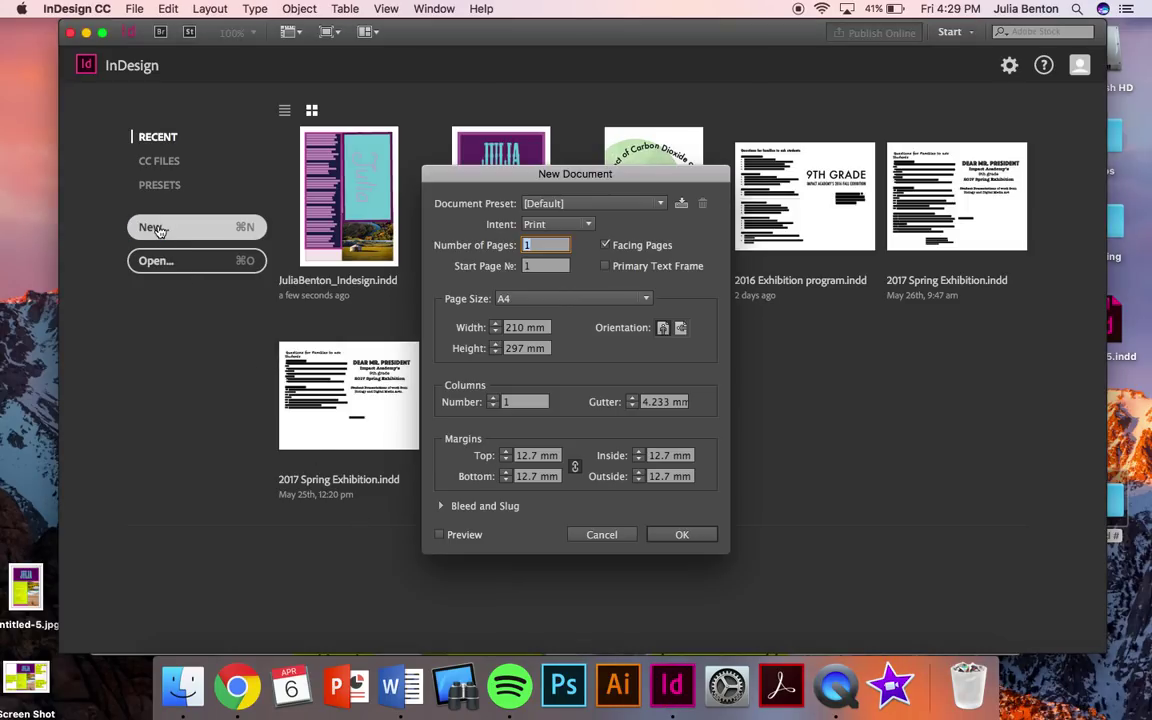
{"action": "left_click", "coordinate": [697, 538]}
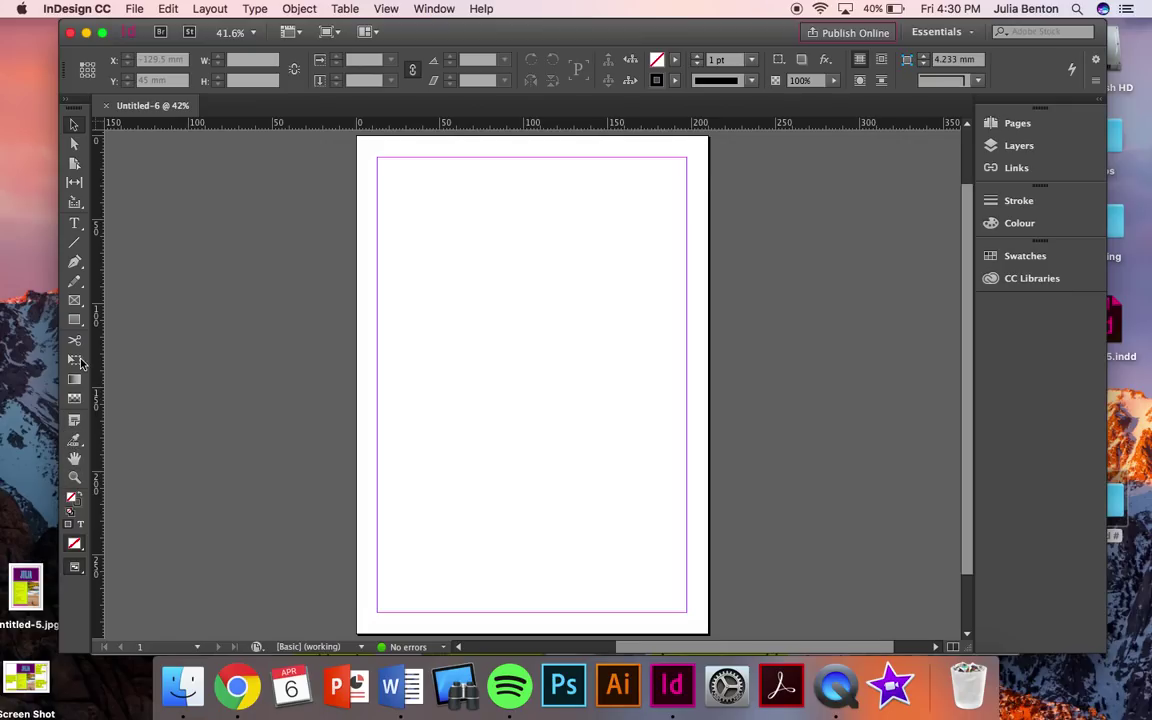
Step: Draw a text frame across the top holding JULIA and set it in Herculanum
{"action": "left_click", "coordinate": [70, 228]}
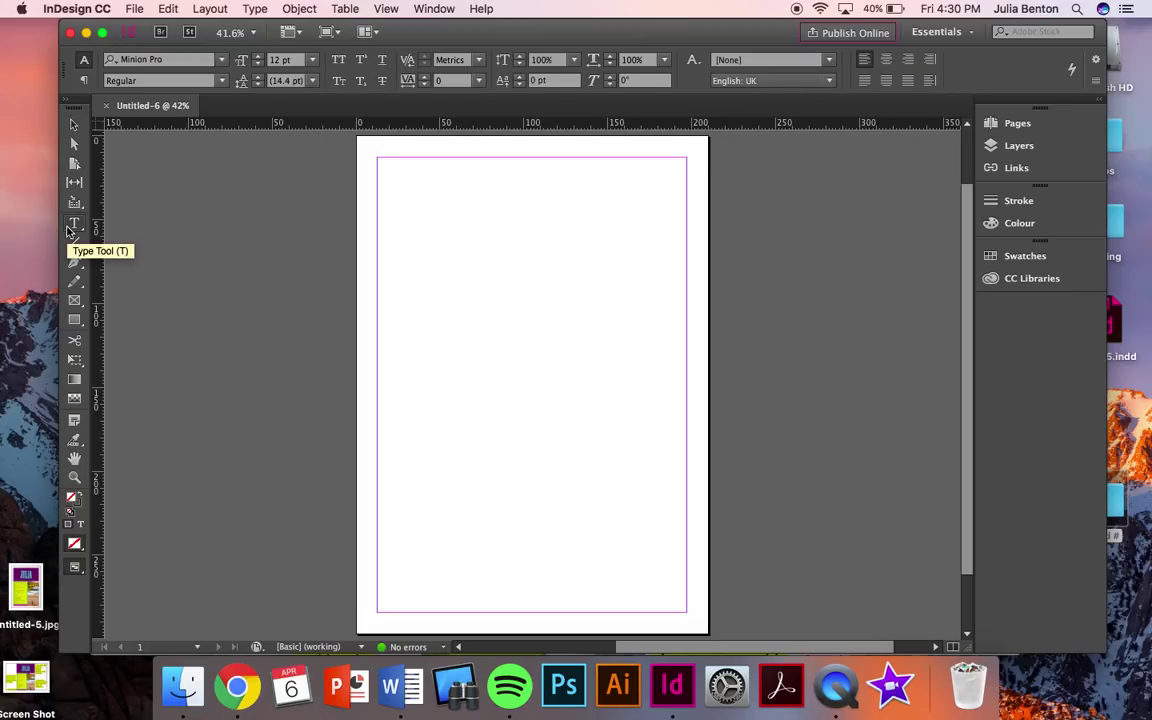
{"action": "left_click_drag", "start_coordinate": [378, 182], "coordinate": [689, 315]}
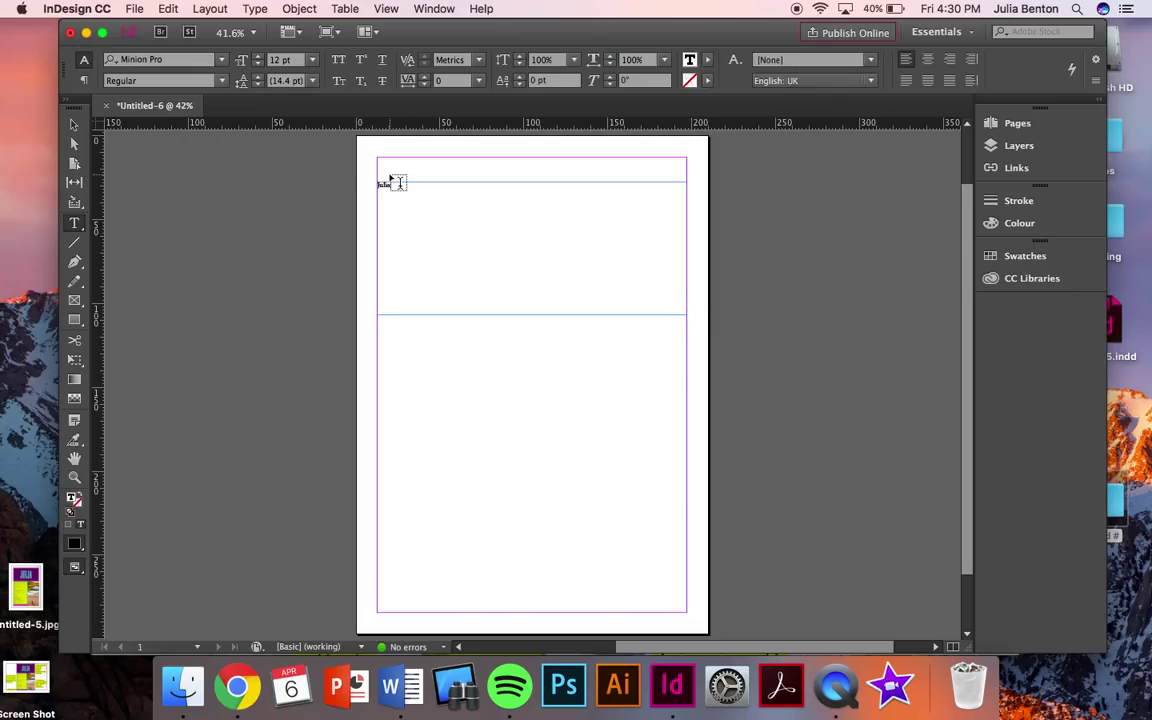
{"action": "left_click_drag", "start_coordinate": [395, 185], "coordinate": [380, 197]}
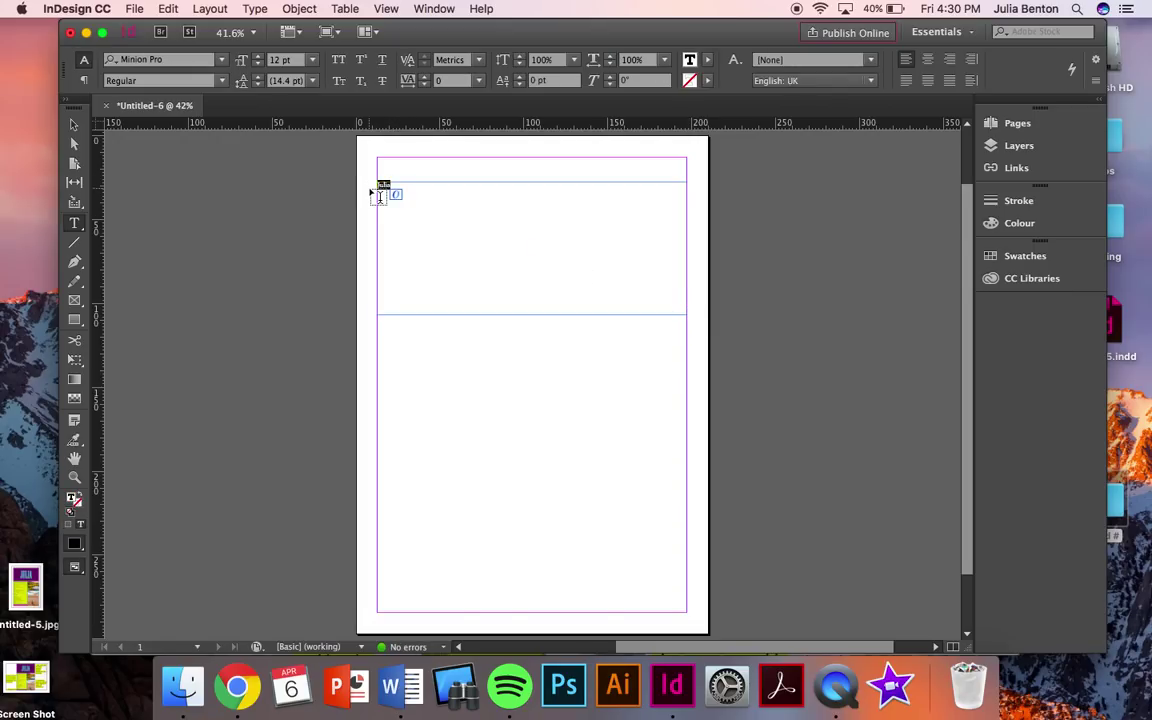
{"action": "left_click", "coordinate": [222, 61]}
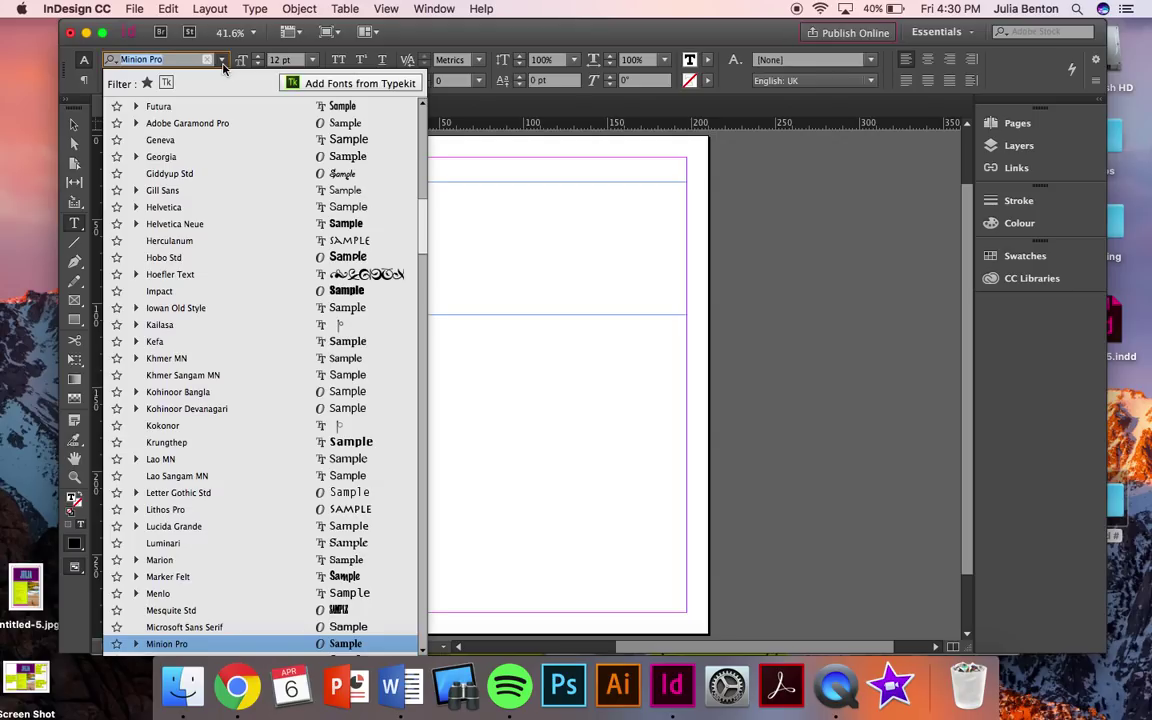
{"action": "left_click", "coordinate": [200, 241]}
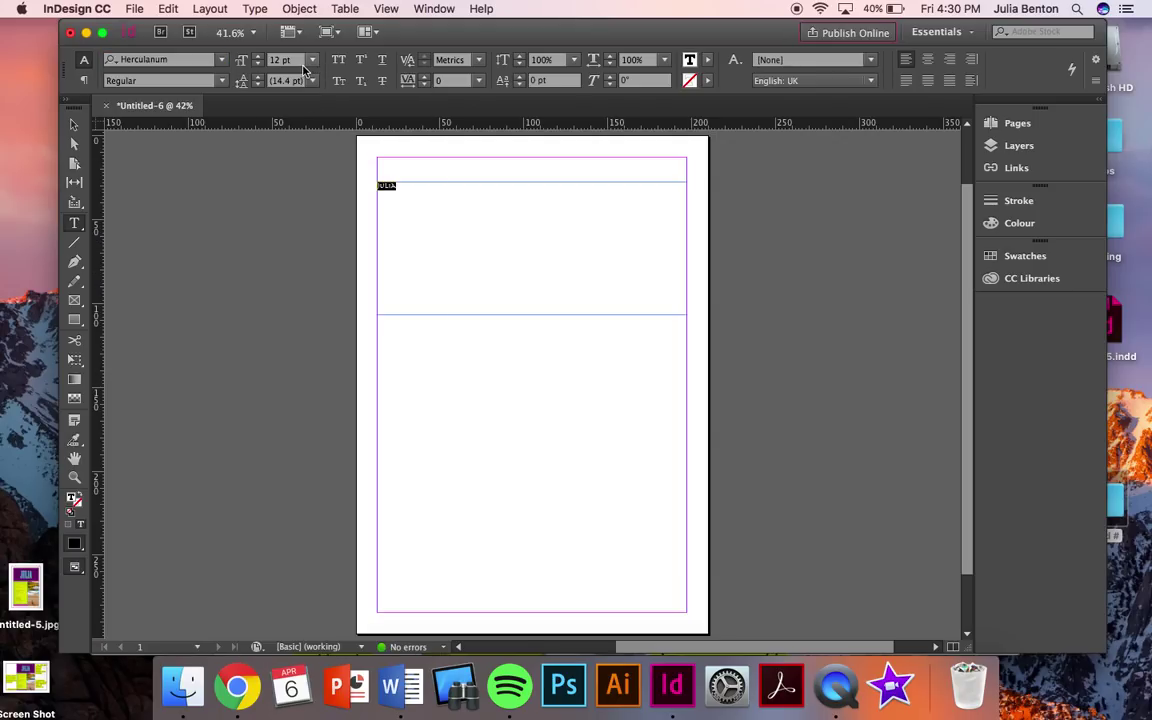
Step: Resize the JULIA title to 150 pt so it fits the frame
{"action": "left_click", "coordinate": [270, 61]}
{"action": "type", "text": "200"}
{"action": "key", "text": "Return"}
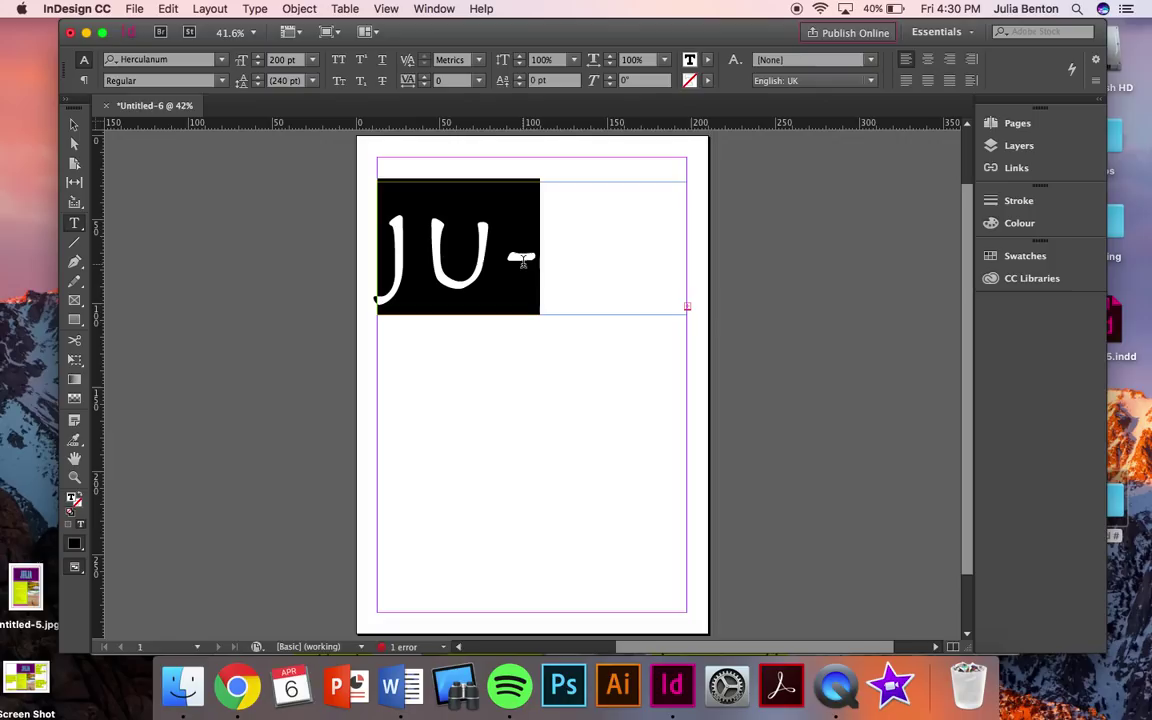
{"action": "left_click", "coordinate": [253, 66]}
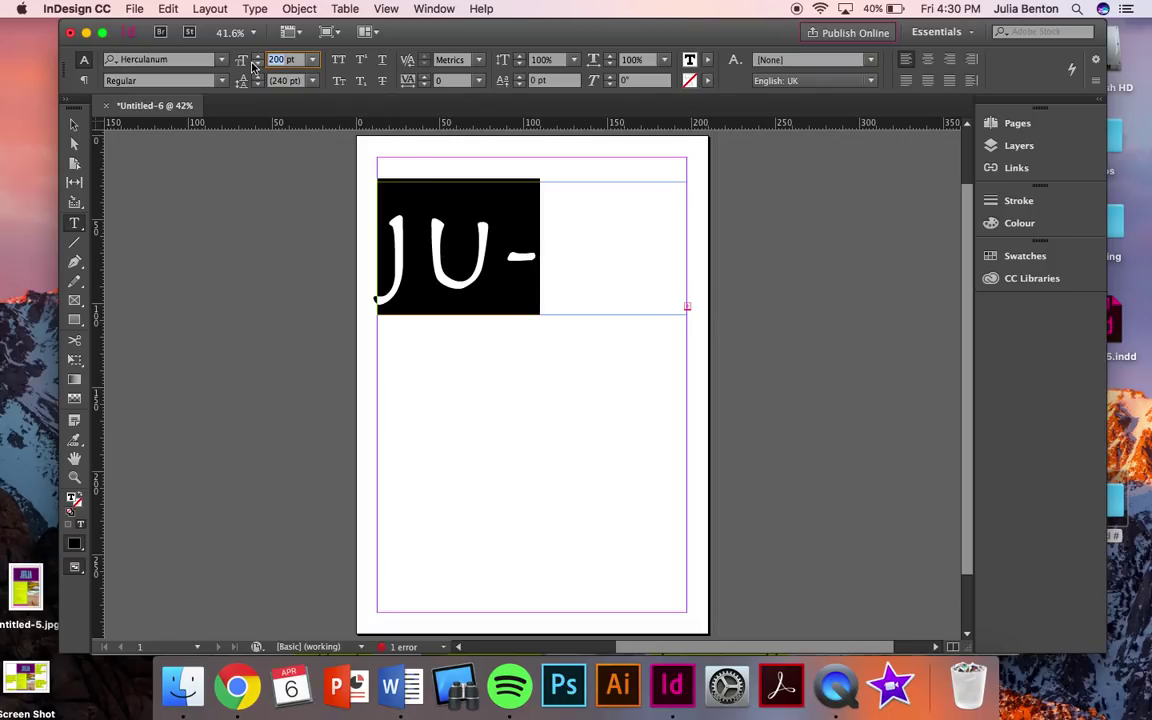
{"action": "type", "text": "5"}
{"action": "type", "text": "0"}
{"action": "key", "text": "Return"}
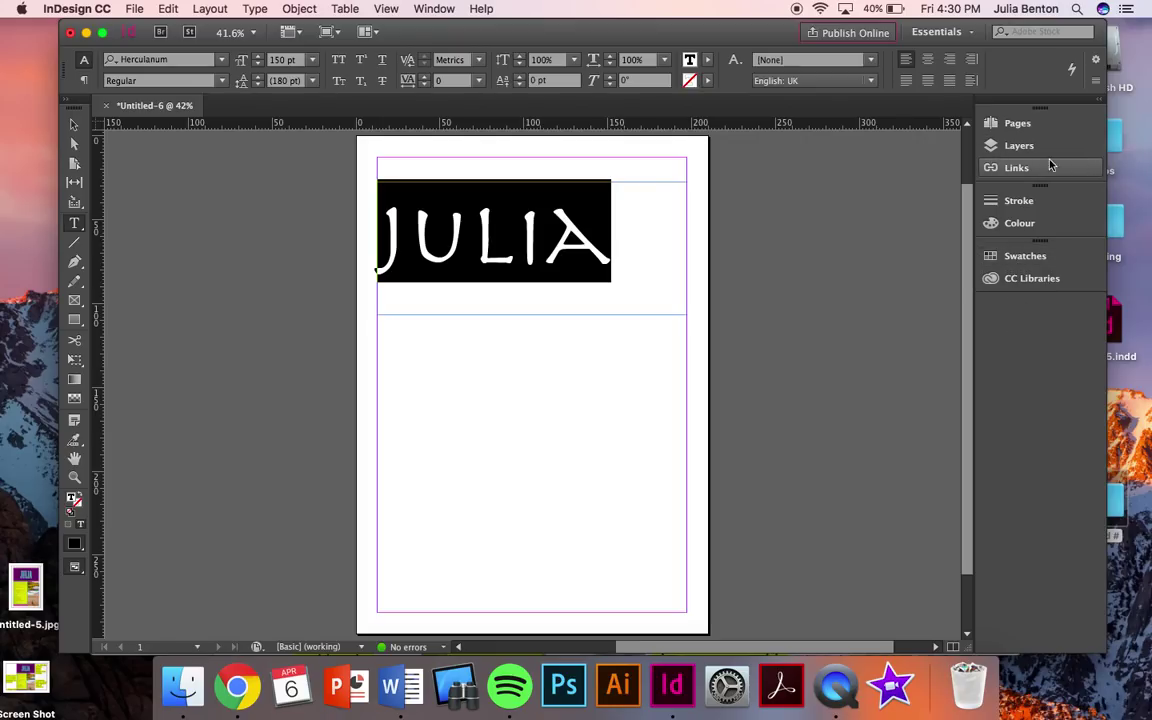
Step: Colour the JULIA title text bright green (C65 M0 Y100 K0) through the Fill colour picker
{"action": "left_click", "coordinate": [1020, 223]}
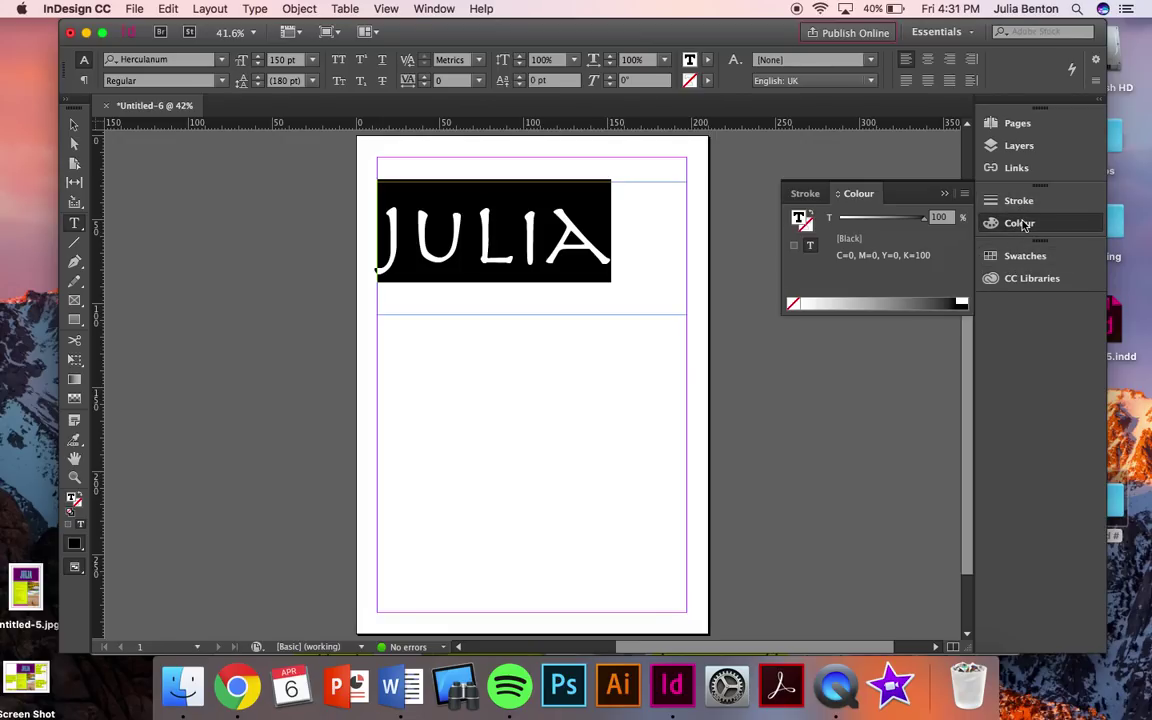
{"action": "double_click", "coordinate": [799, 217]}
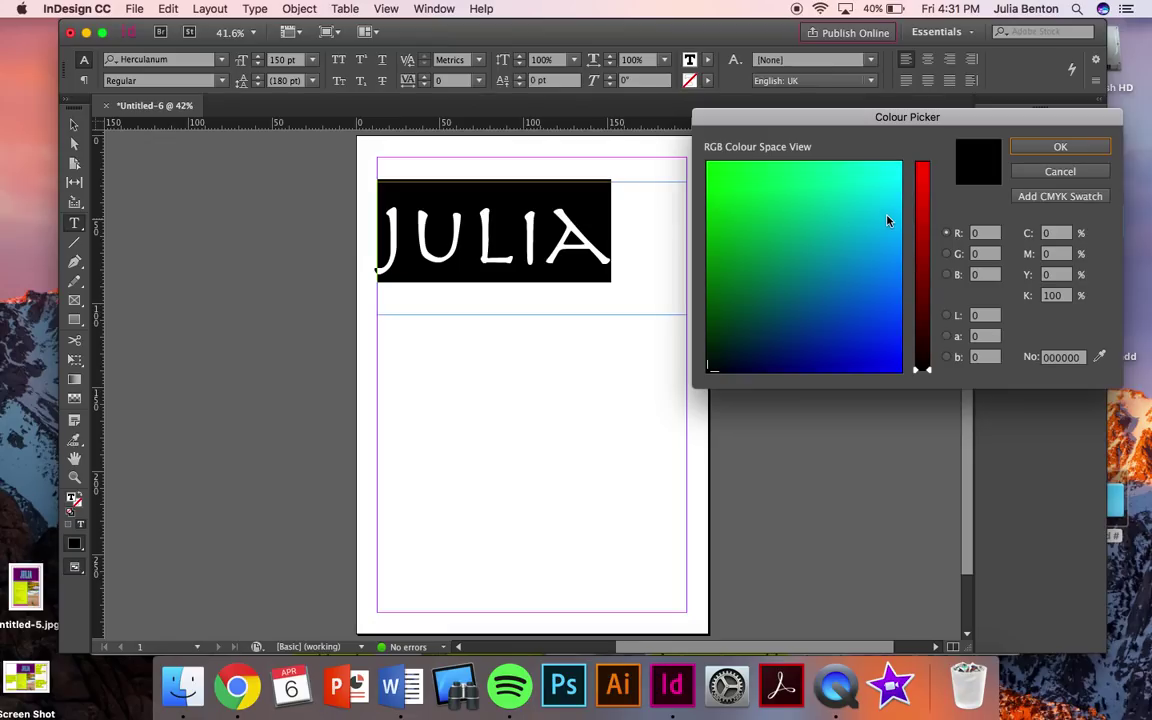
{"action": "left_click", "coordinate": [713, 168]}
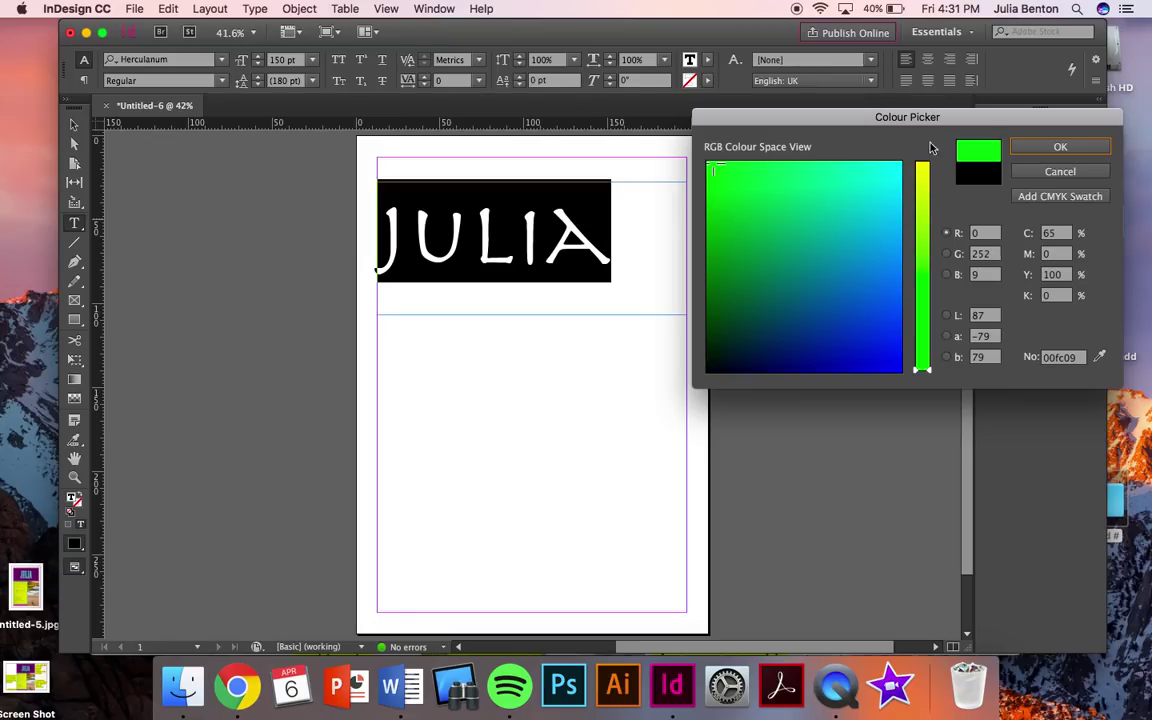
{"action": "left_click", "coordinate": [1040, 148]}
{"action": "left_click", "coordinate": [667, 274]}
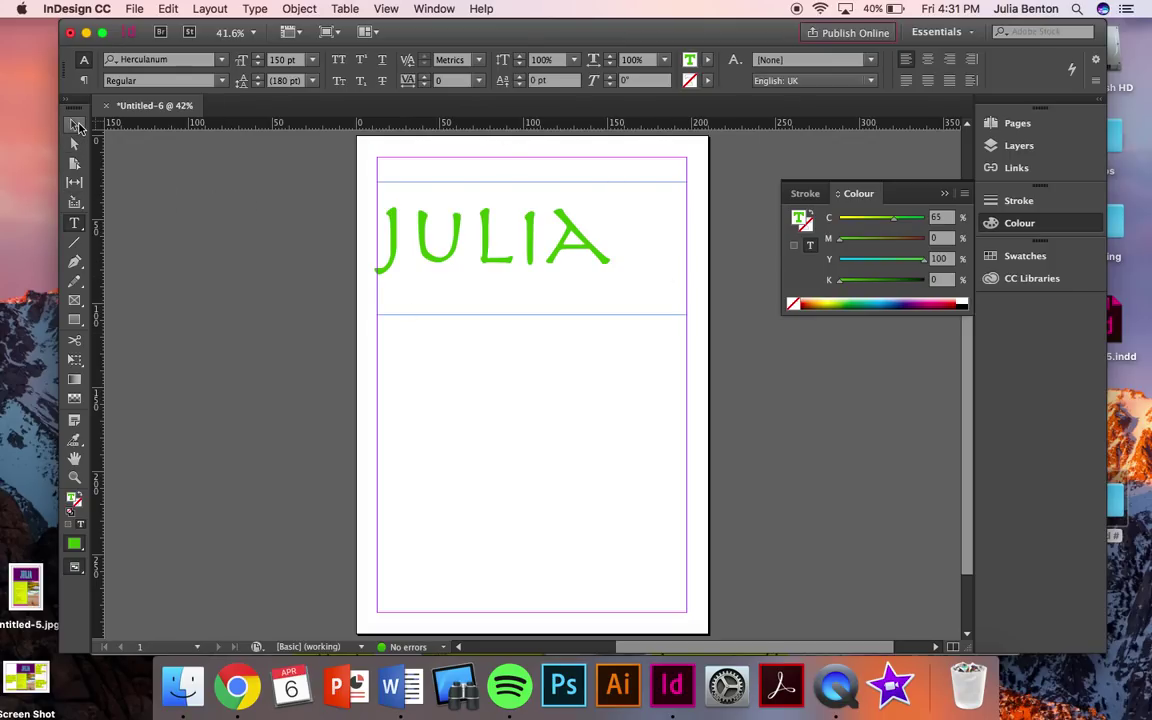
Step: Fill the JULIA frame with orange and give it a magenta stroke
{"action": "left_click", "coordinate": [76, 124]}
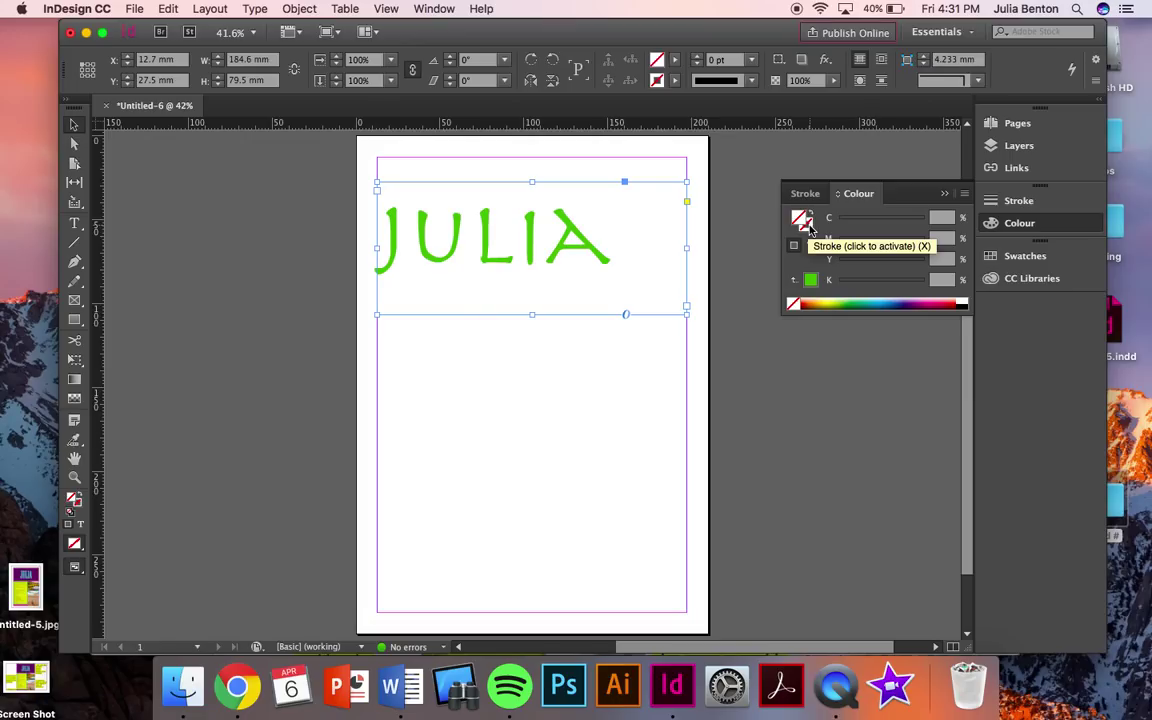
{"action": "double_click", "coordinate": [799, 219]}
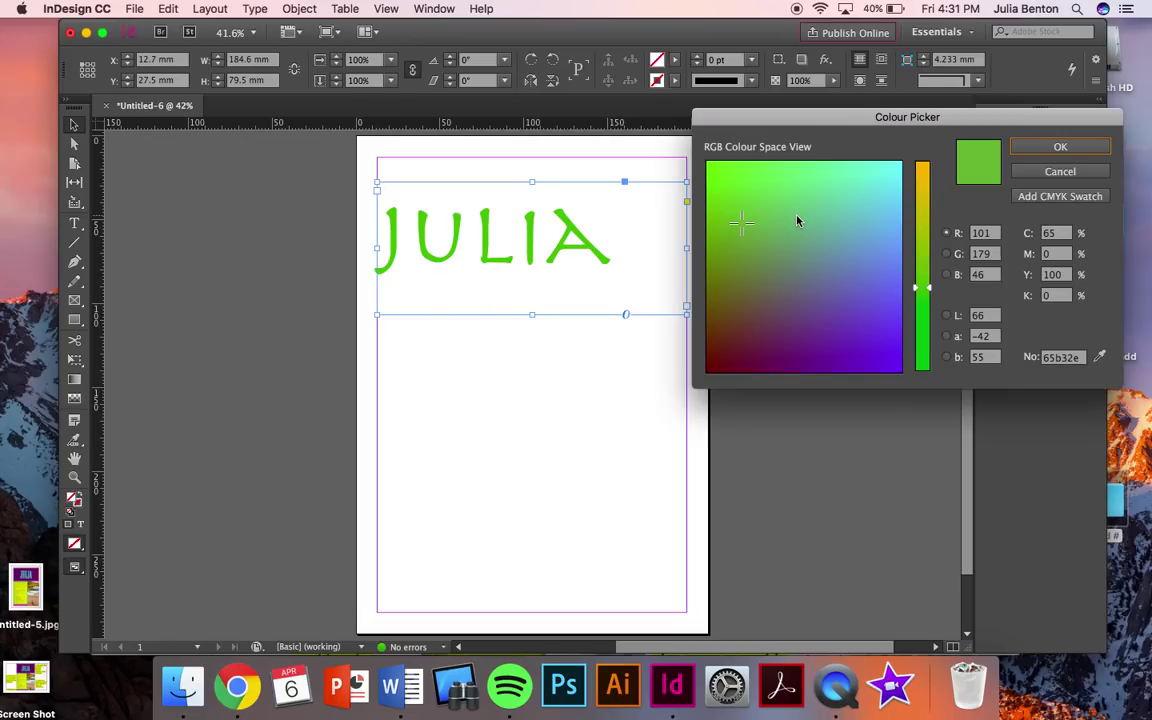
{"action": "left_click", "coordinate": [922, 164]}
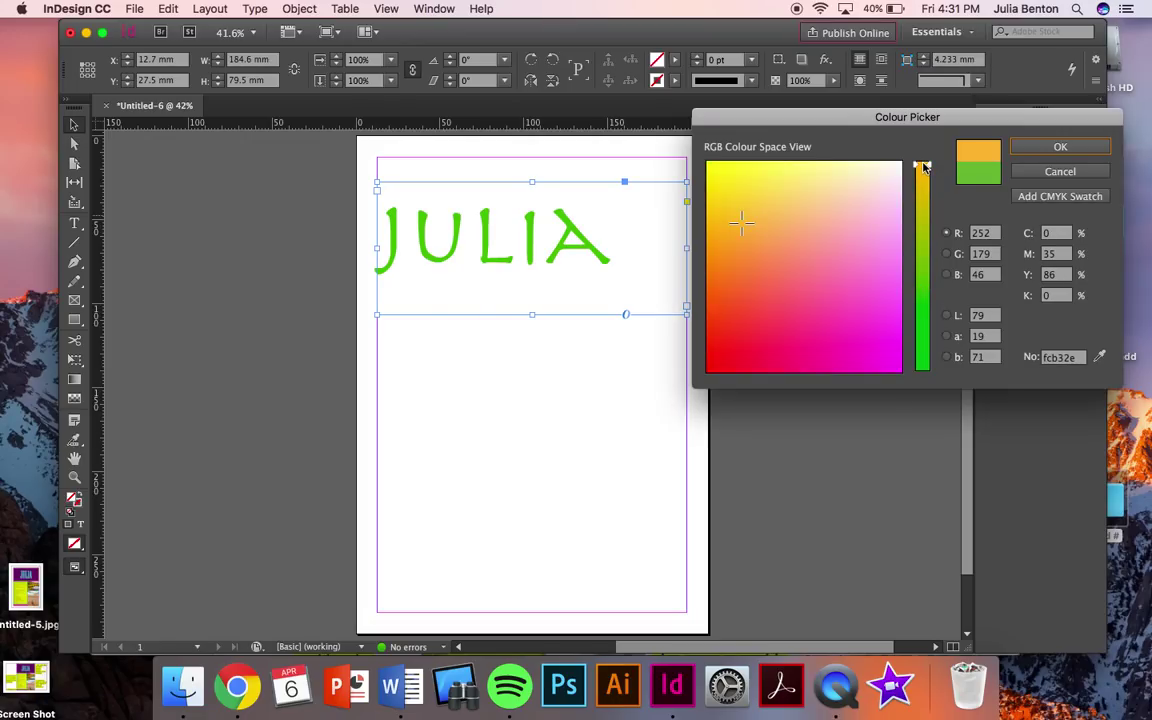
{"action": "left_click", "coordinate": [1056, 148]}
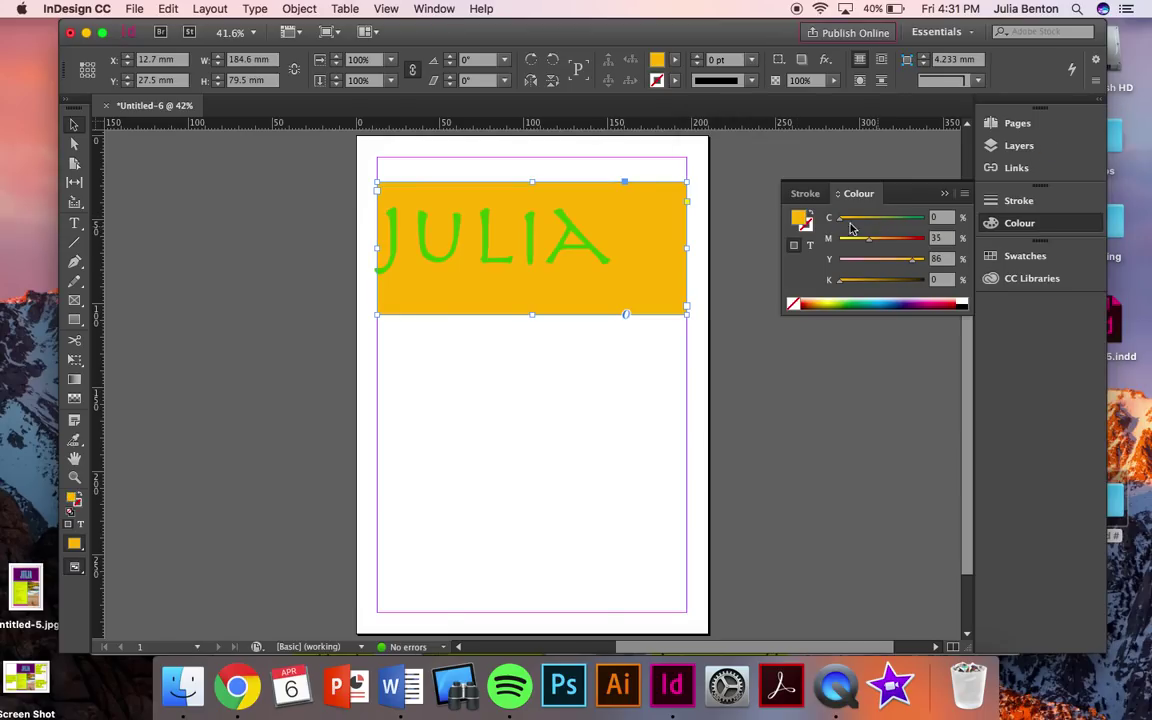
{"action": "double_click", "coordinate": [808, 223]}
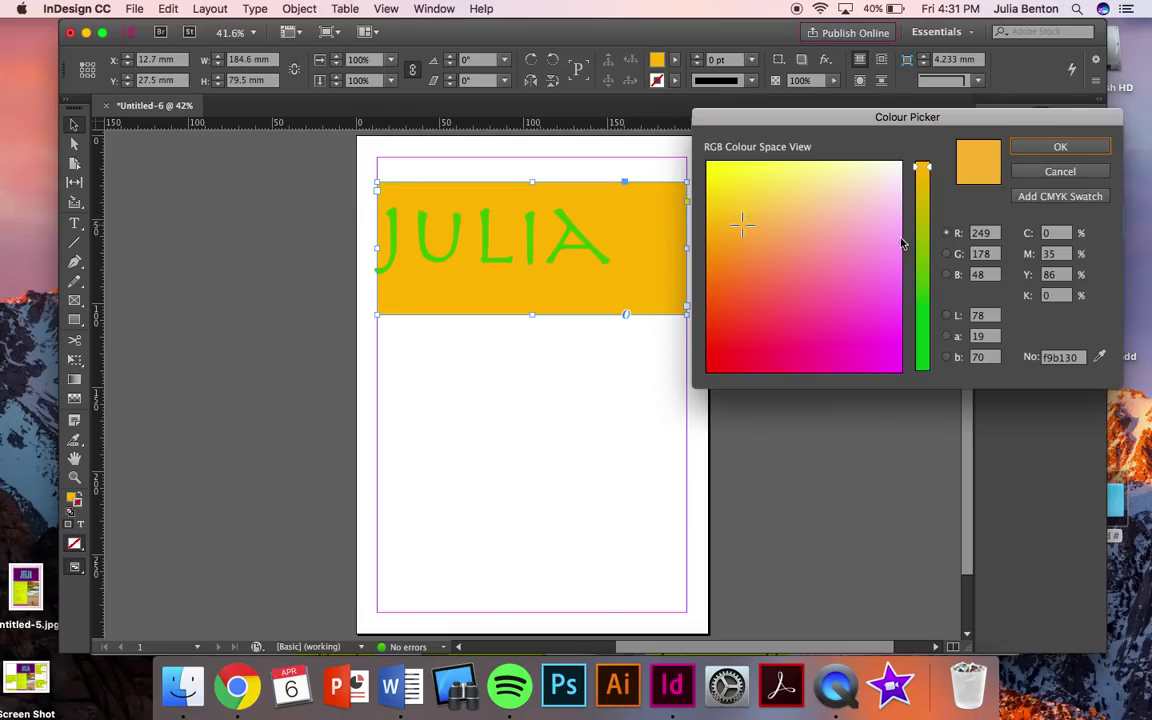
{"action": "left_click", "coordinate": [803, 369]}
{"action": "left_click", "coordinate": [1050, 147]}
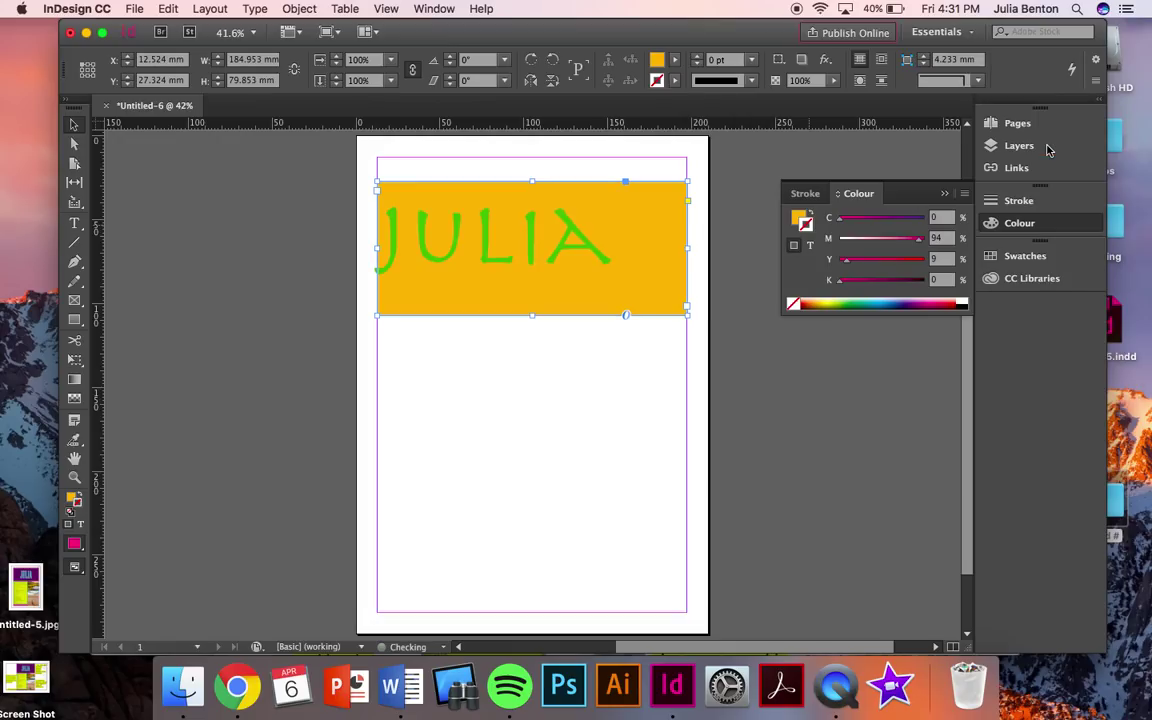
Step: Make the frame border 13 pt with the Thin - Thin double line style
{"action": "left_click", "coordinate": [697, 56]}
{"action": "left_click", "coordinate": [697, 56]}
{"action": "left_click", "coordinate": [697, 56]}
{"action": "left_click", "coordinate": [697, 56]}
{"action": "left_click", "coordinate": [697, 56]}
{"action": "left_click", "coordinate": [697, 56]}
{"action": "left_click", "coordinate": [697, 56]}
{"action": "left_click", "coordinate": [697, 56]}
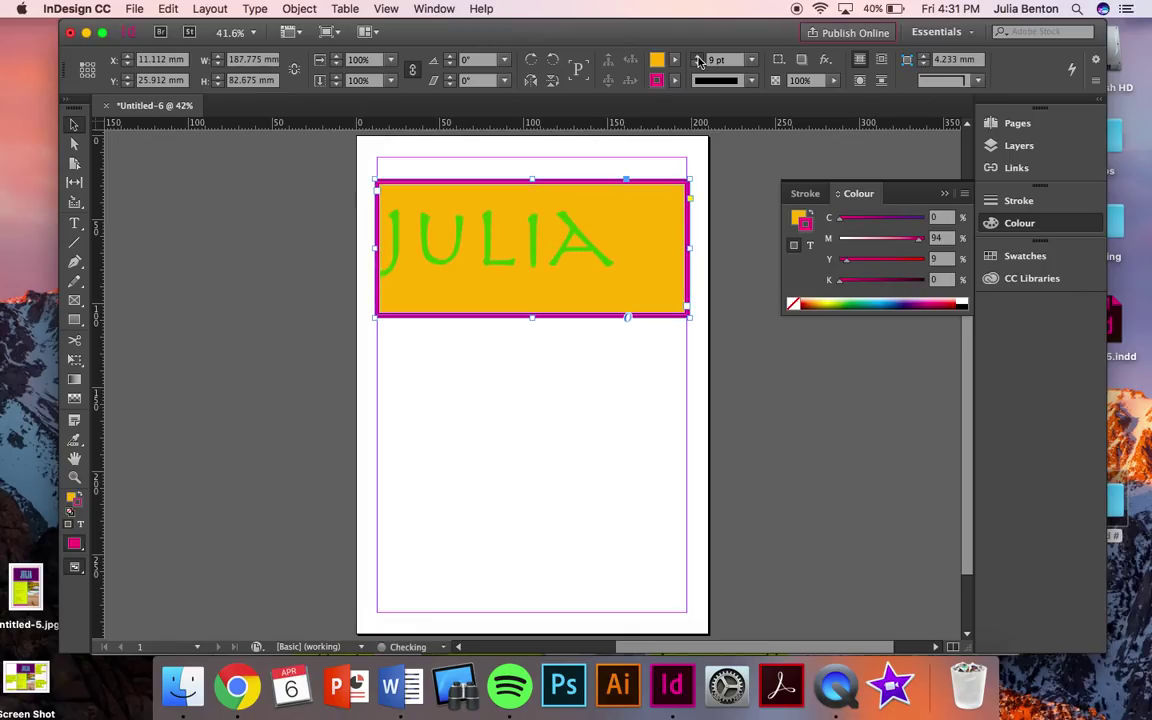
{"action": "left_click", "coordinate": [697, 56]}
{"action": "left_click", "coordinate": [697, 56]}
{"action": "left_click", "coordinate": [697, 56]}
{"action": "left_click", "coordinate": [697, 56]}
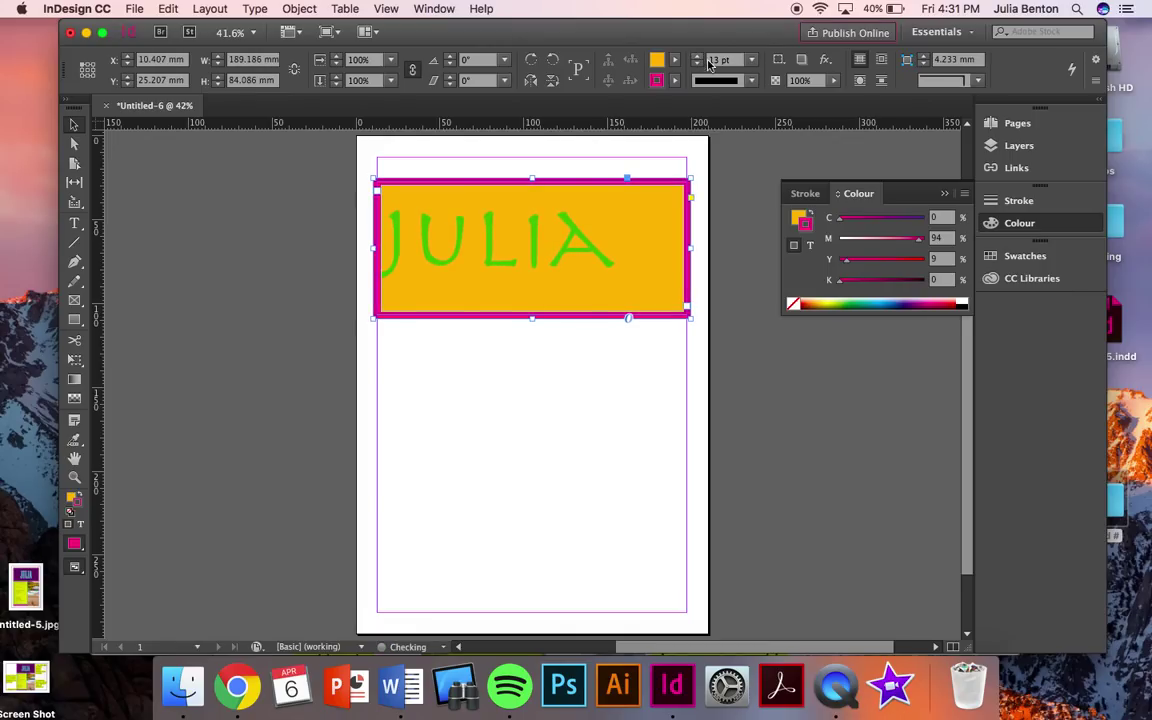
{"action": "left_click", "coordinate": [753, 83]}
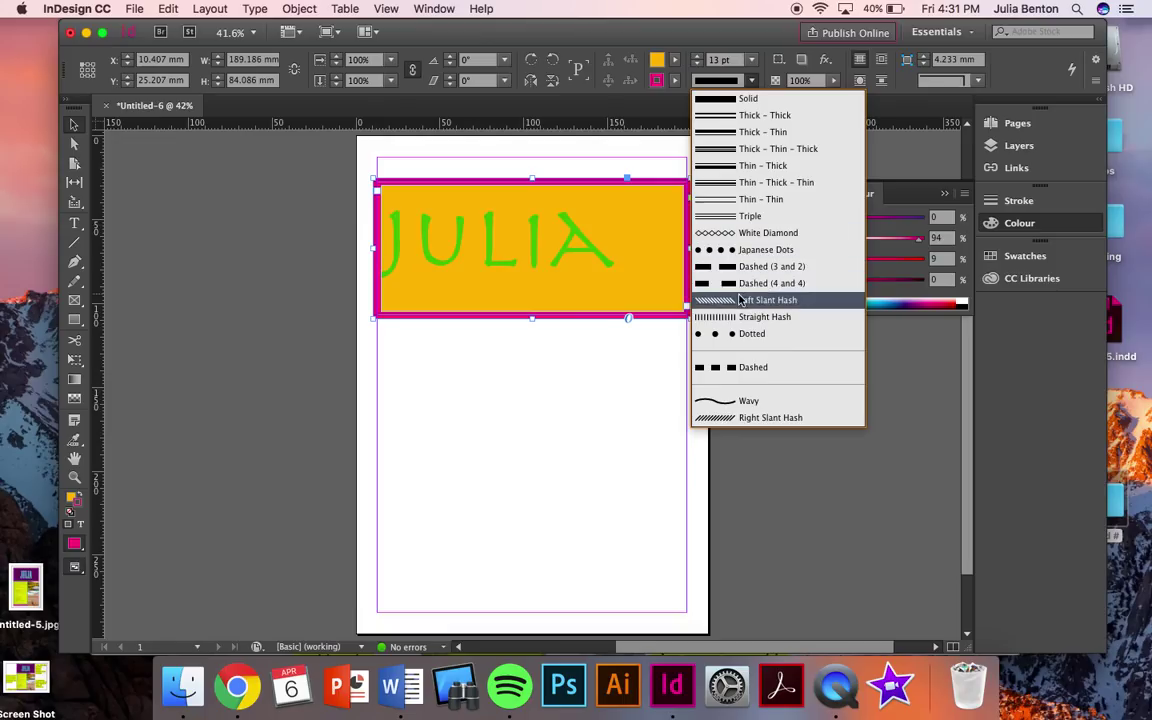
{"action": "left_click", "coordinate": [740, 203]}
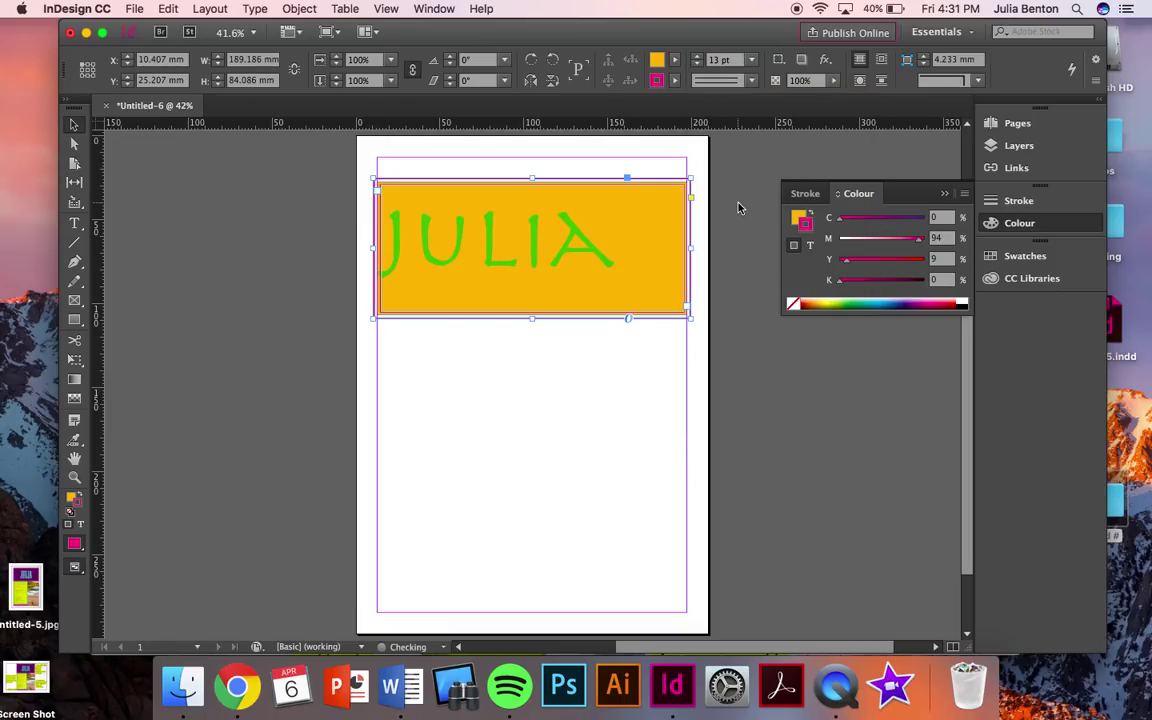
{"action": "left_click", "coordinate": [609, 376]}
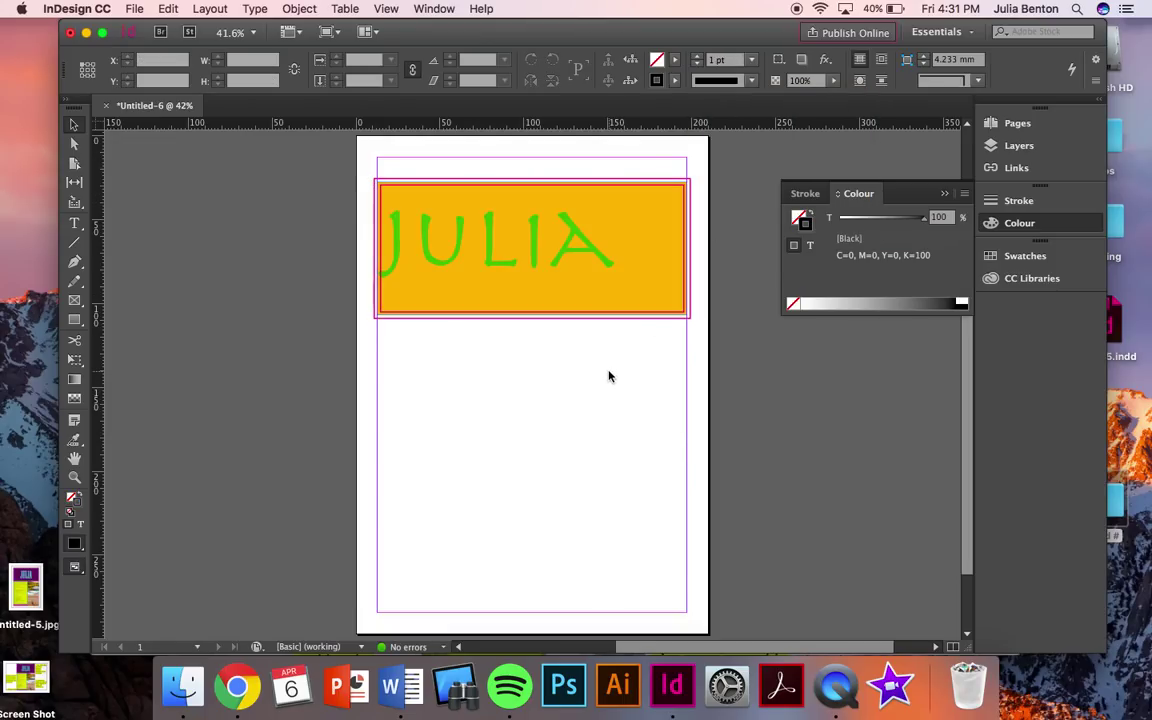
Step: Centre-align the JULIA title horizontally within its frame
{"action": "key", "text": "t"}
{"action": "left_click", "coordinate": [567, 232]}
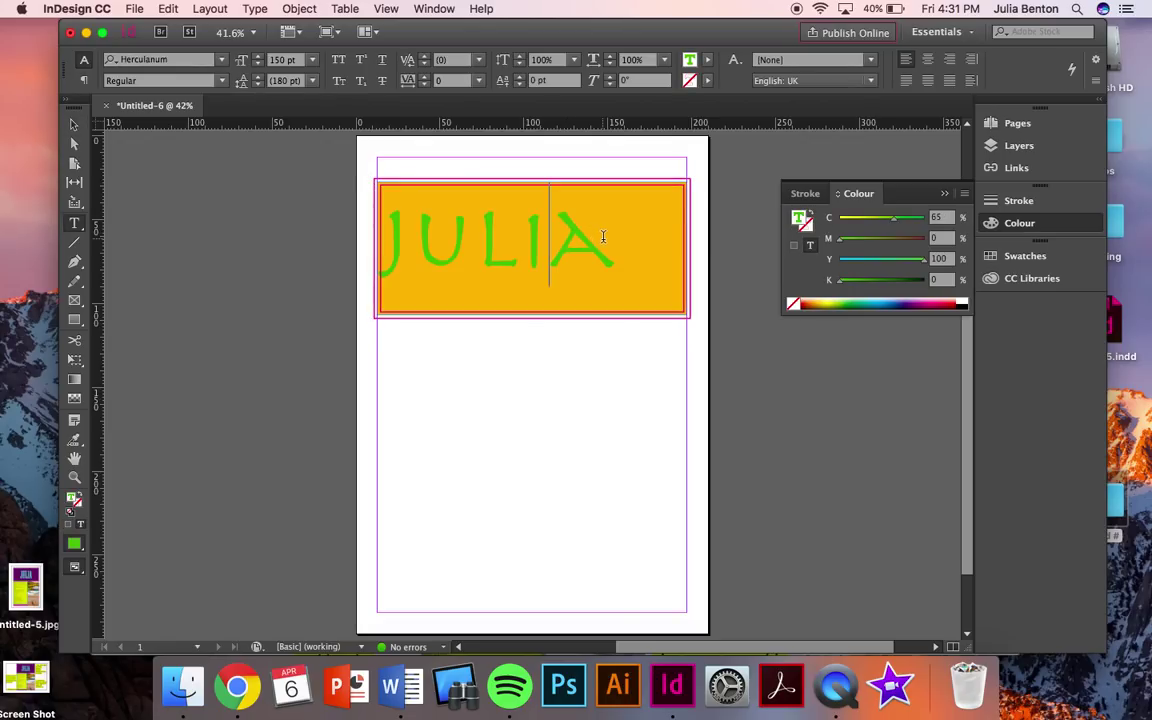
{"action": "left_click_drag", "start_coordinate": [615, 240], "coordinate": [383, 230]}
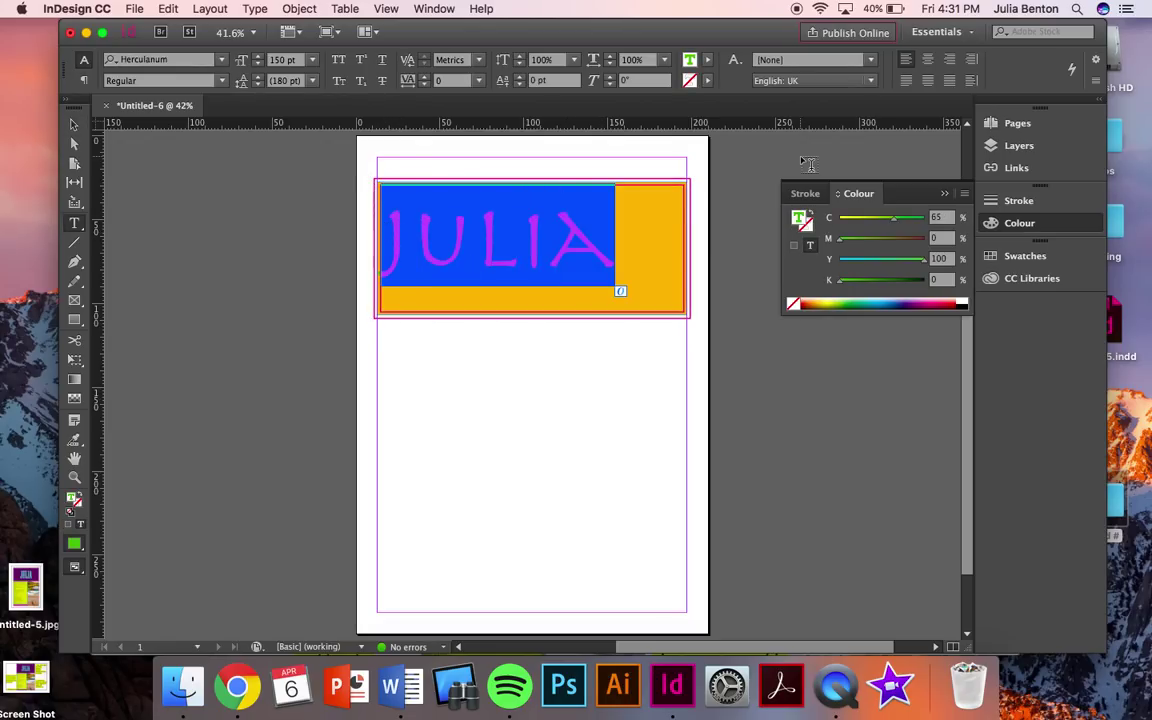
{"action": "left_click", "coordinate": [927, 62]}
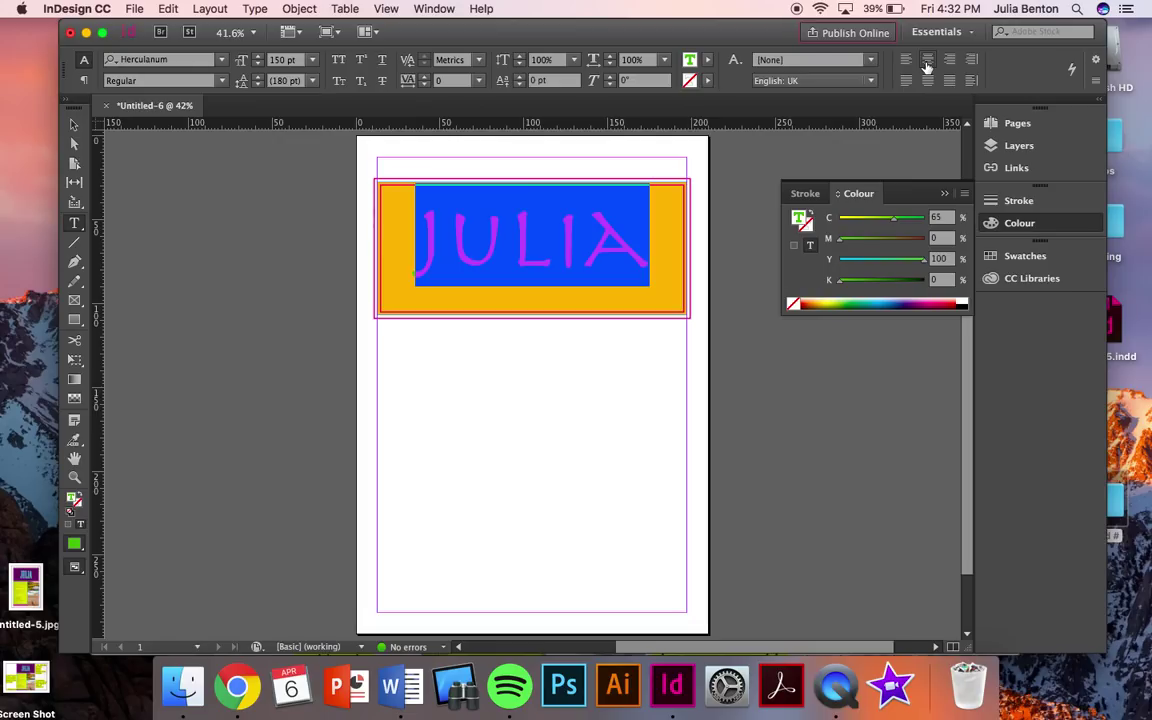
Step: Stretch the orange frame to about 187 mm tall, then reselect JULIA and bring up the Object menu
{"action": "left_click", "coordinate": [73, 124]}
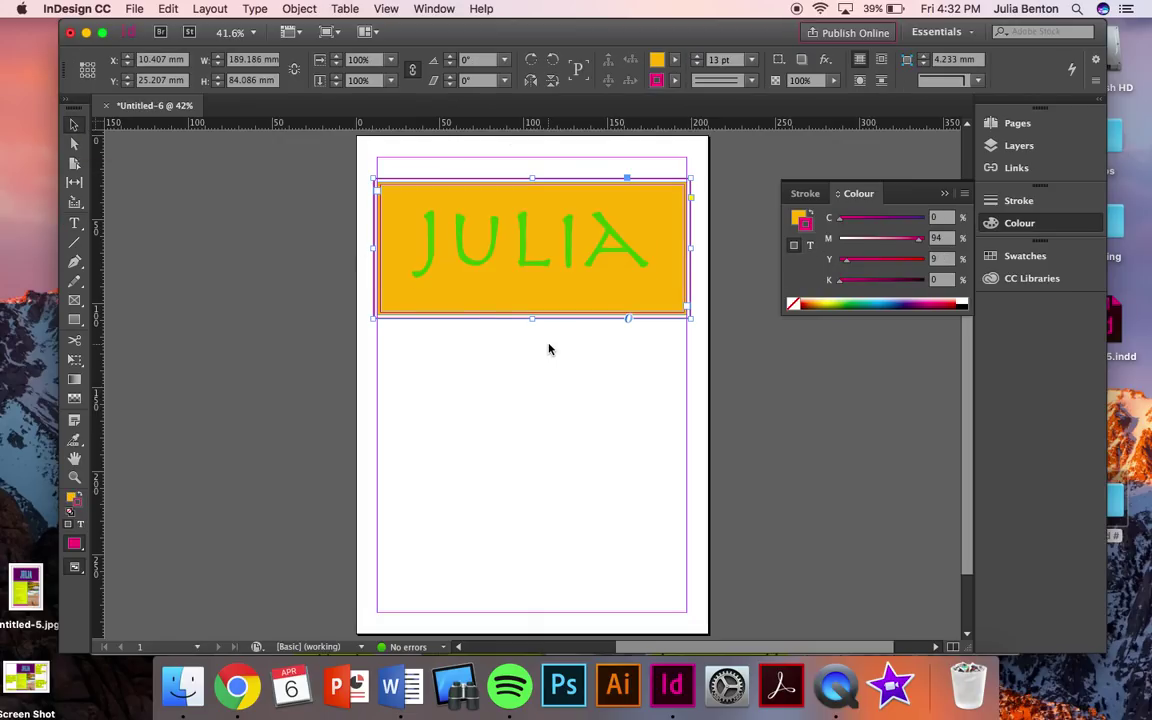
{"action": "left_click_drag", "start_coordinate": [531, 318], "coordinate": [531, 491]}
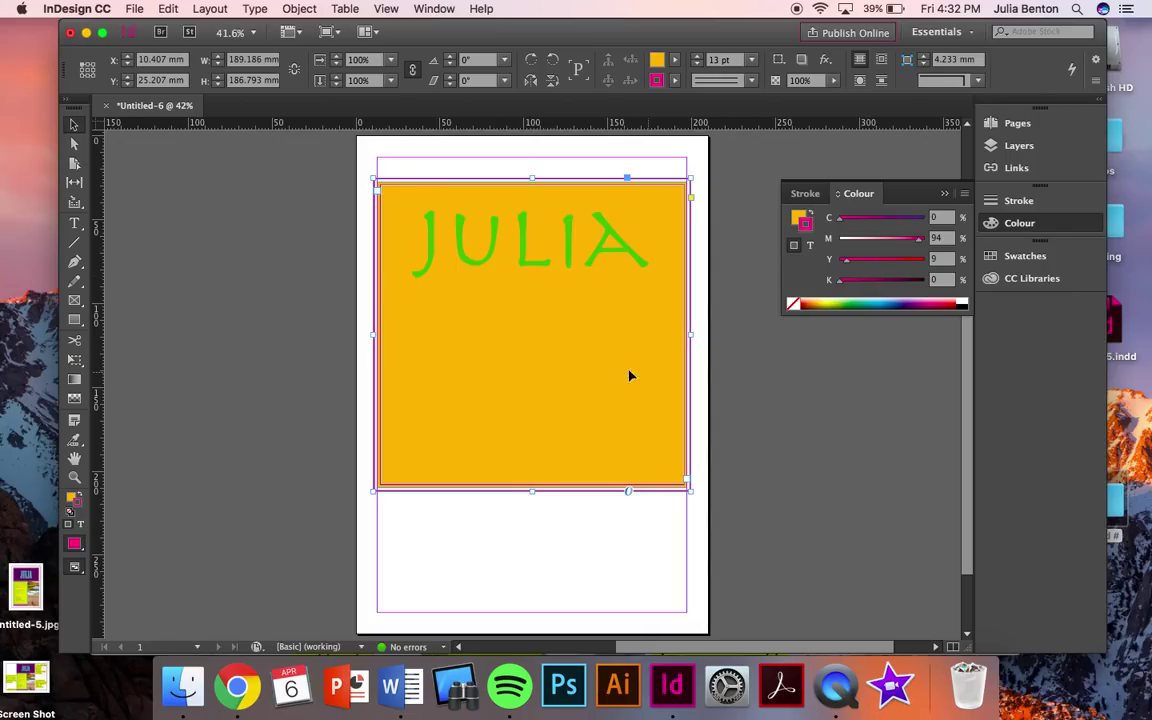
{"action": "double_click", "coordinate": [640, 244]}
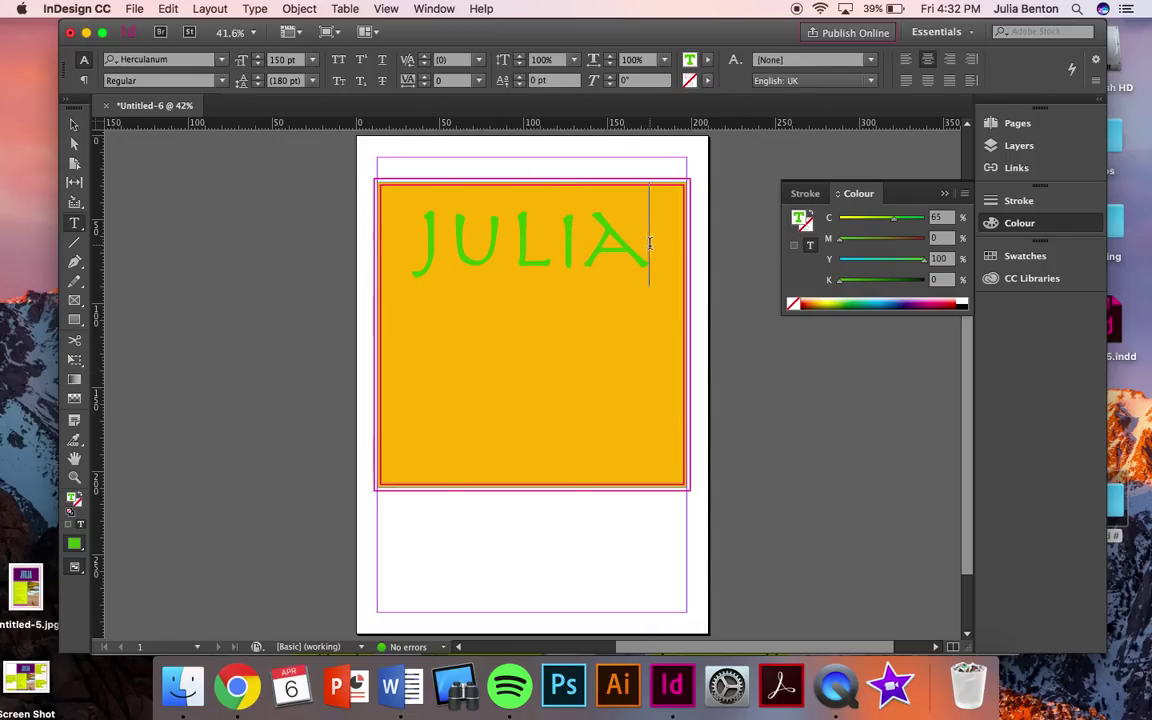
{"action": "left_click_drag", "start_coordinate": [645, 244], "coordinate": [418, 210]}
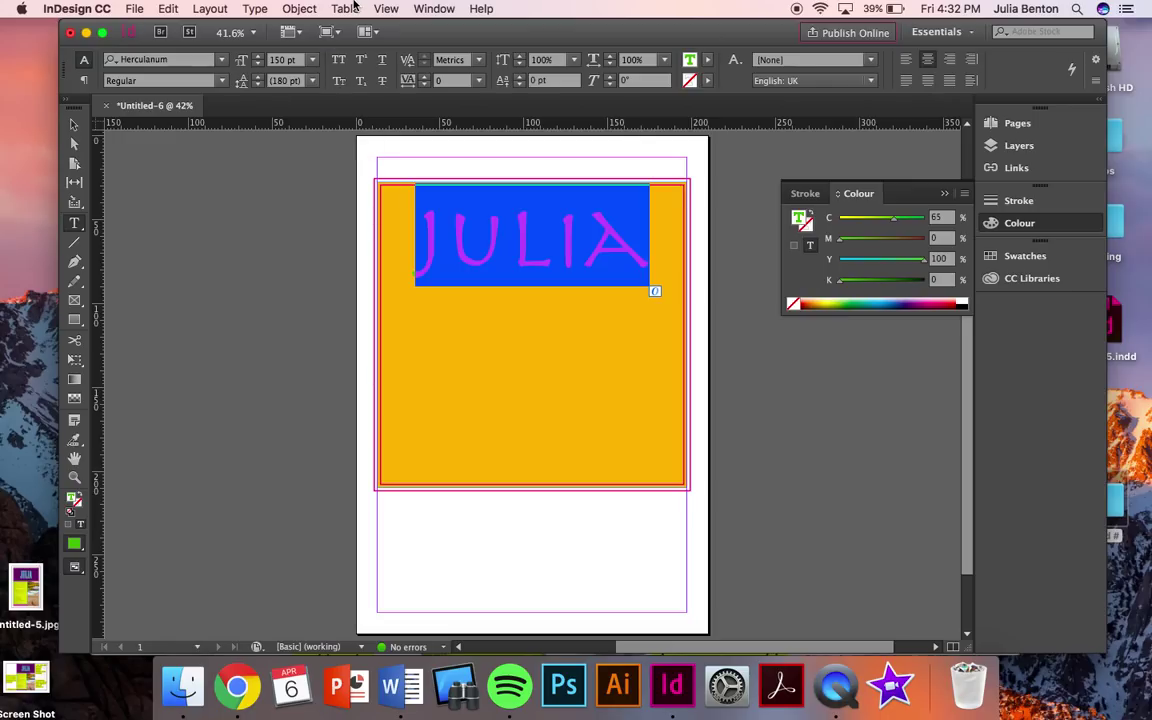
{"action": "left_click", "coordinate": [313, 7]}
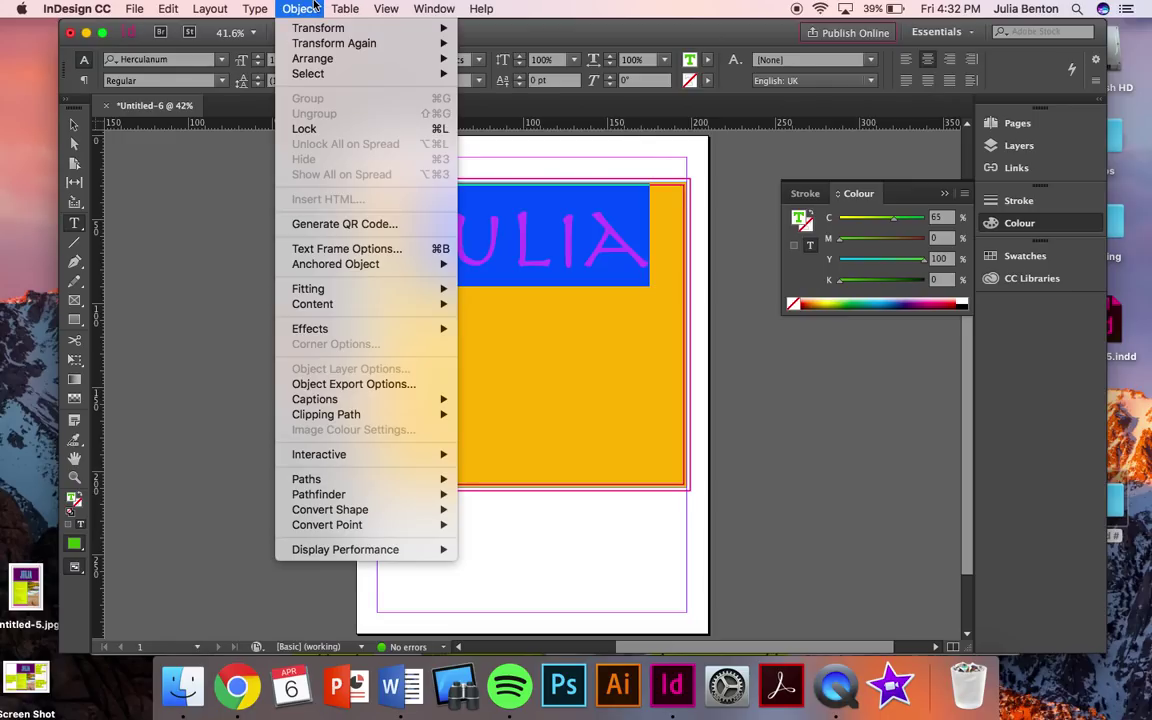
Step: Set the frame's vertical justification to Centre in Text Frame Options, then switch to the Chrome instructions
{"action": "left_click", "coordinate": [341, 249]}
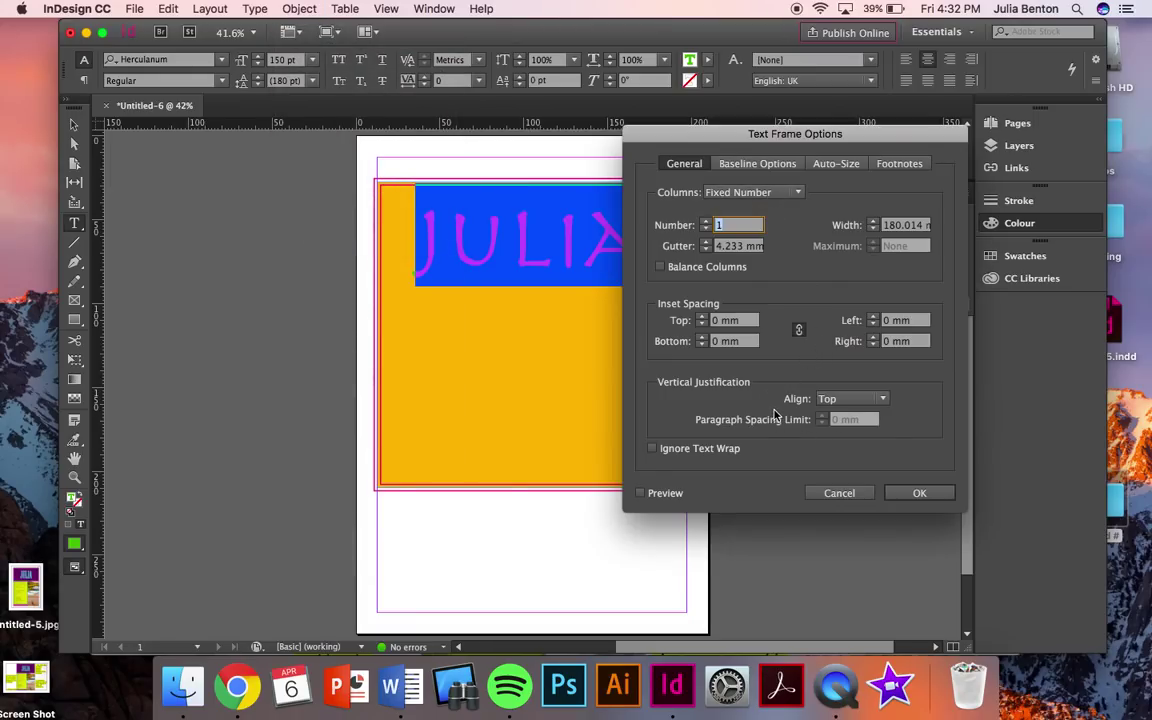
{"action": "left_click", "coordinate": [834, 401]}
{"action": "left_click", "coordinate": [847, 432]}
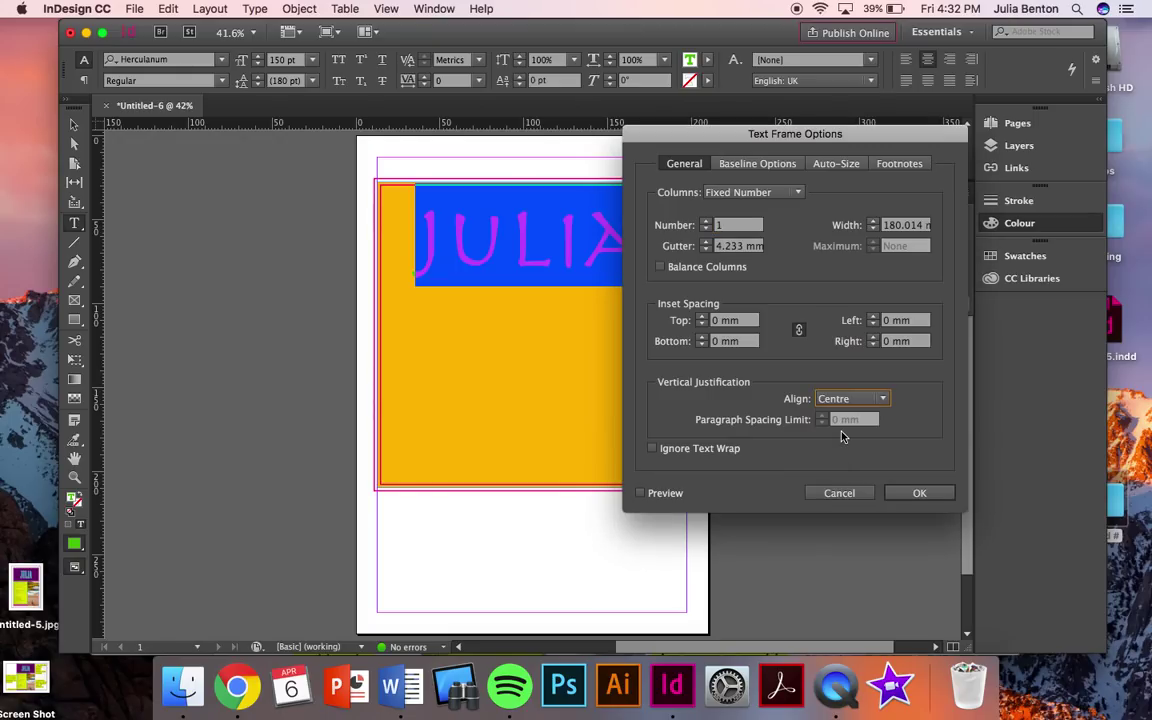
{"action": "left_click", "coordinate": [918, 493]}
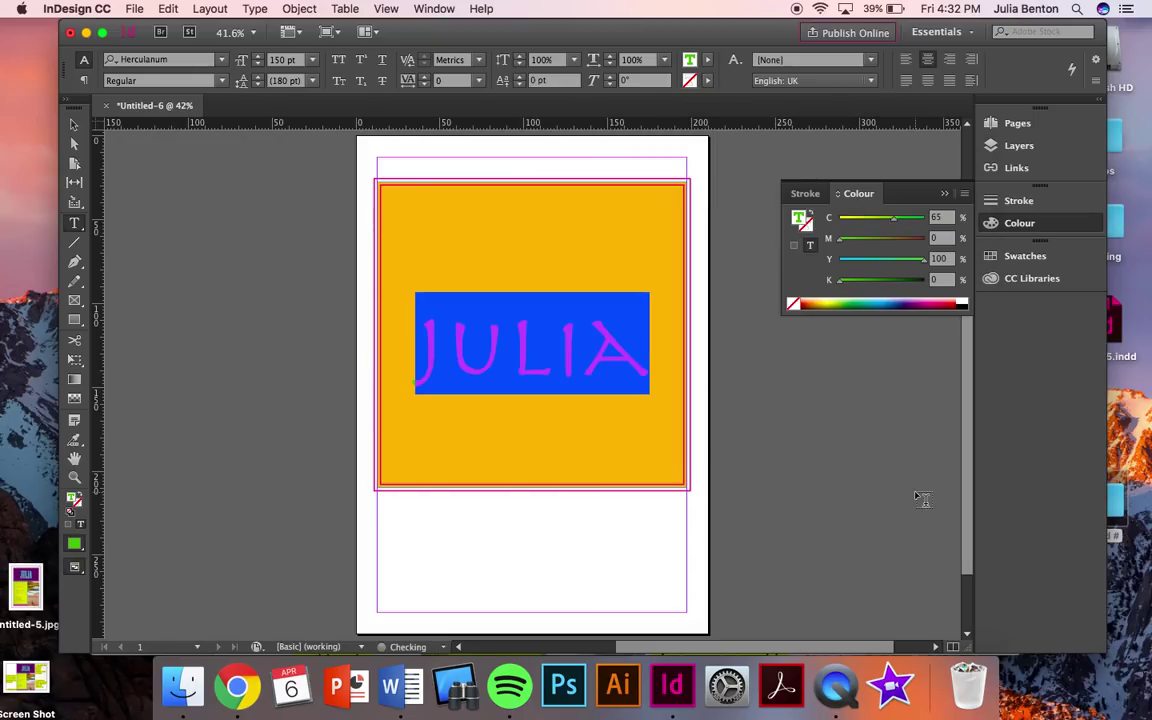
{"action": "left_click", "coordinate": [75, 123]}
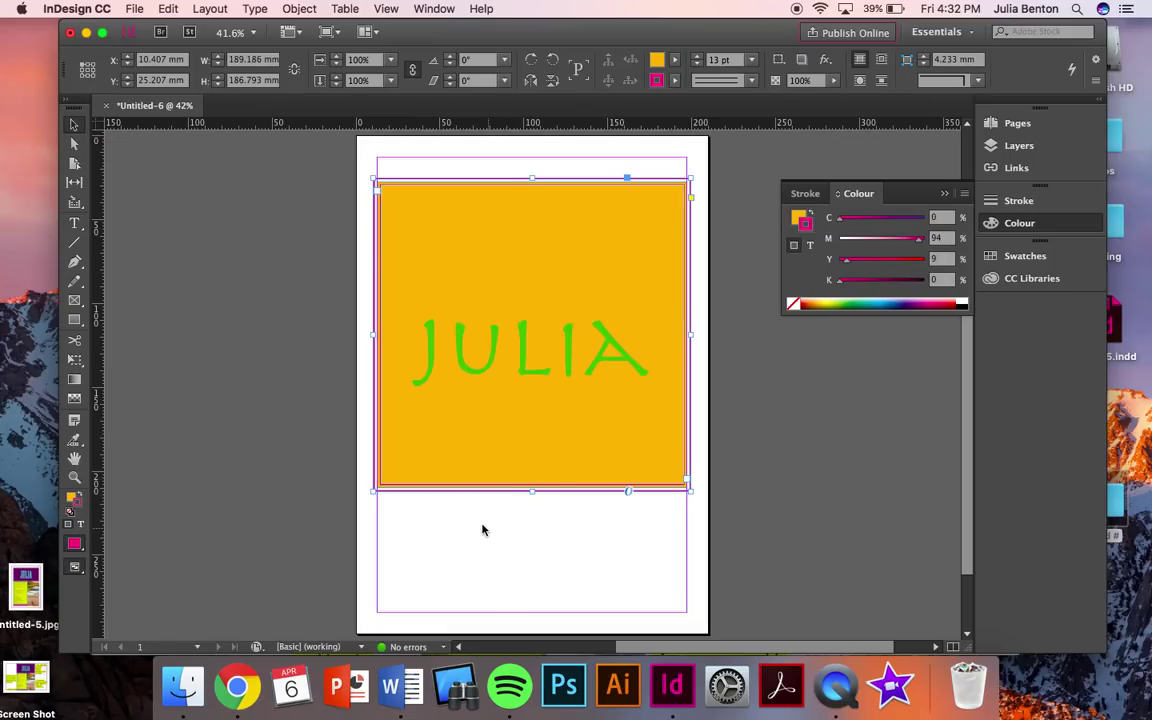
{"action": "left_click", "coordinate": [236, 688]}
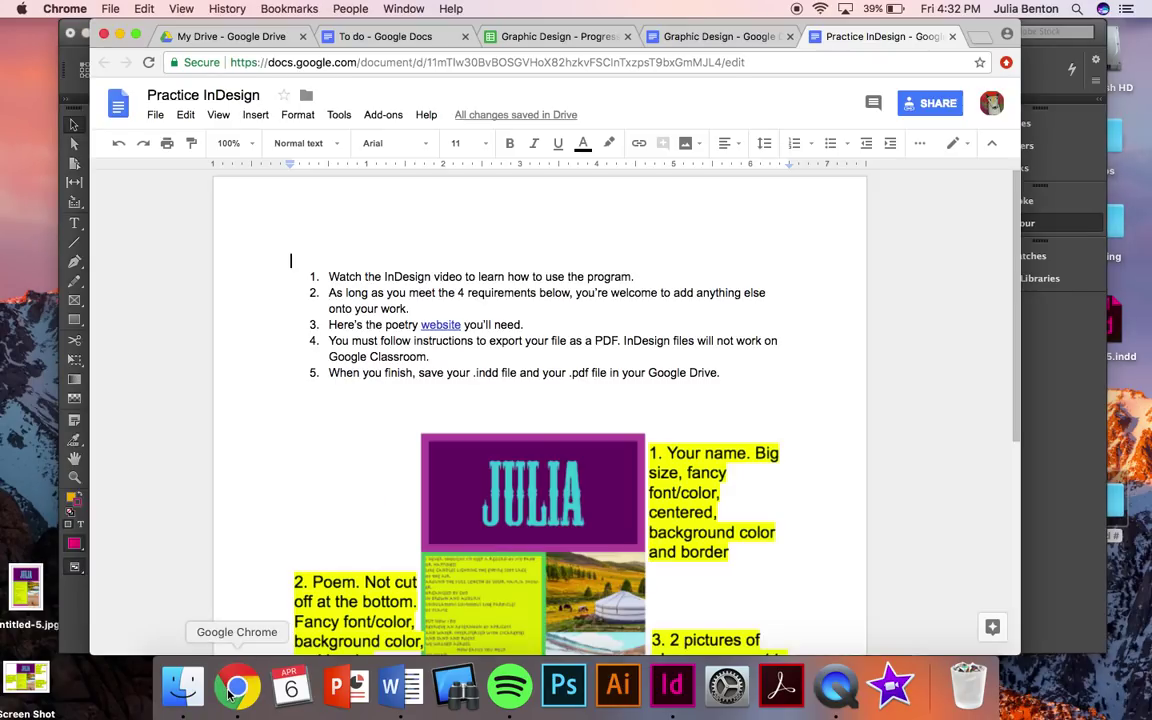
Step: Open Ritmo/Rhythm on Poetry Foundation, copy the poem's text, and return to InDesign
{"action": "left_click", "coordinate": [440, 324]}
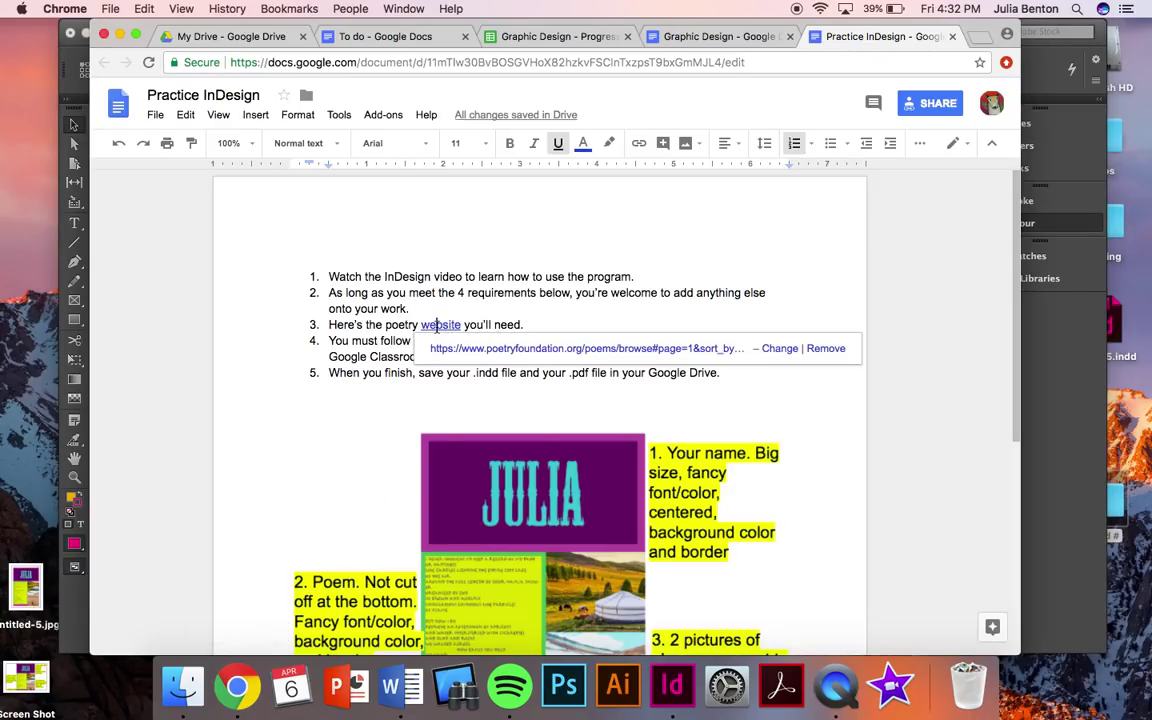
{"action": "left_click", "coordinate": [458, 350]}
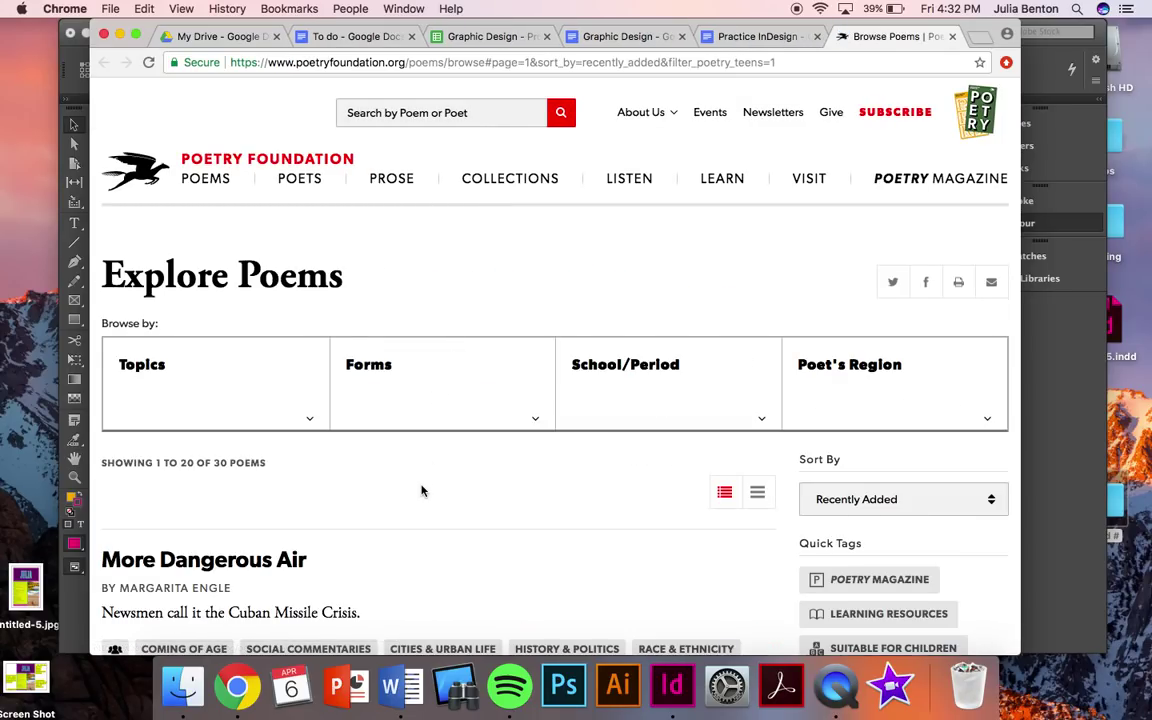
{"action": "scroll", "coordinate": [421, 490], "scroll_direction": "down", "scroll_amount": 10}
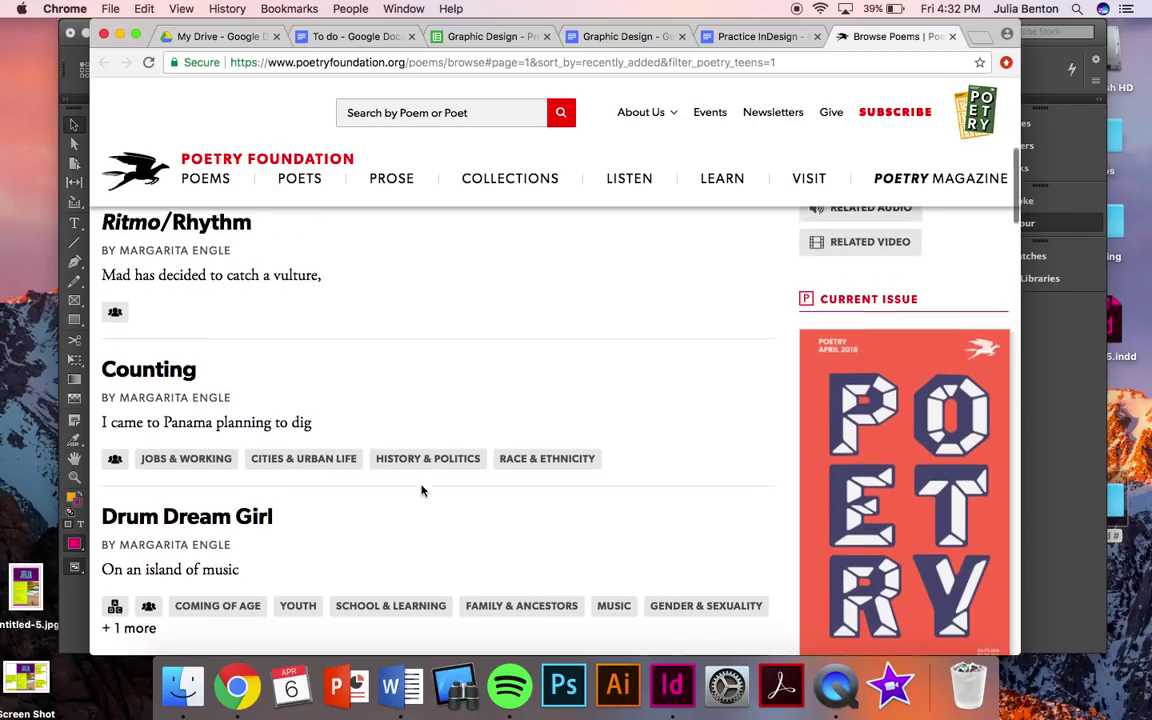
{"action": "left_click", "coordinate": [176, 222]}
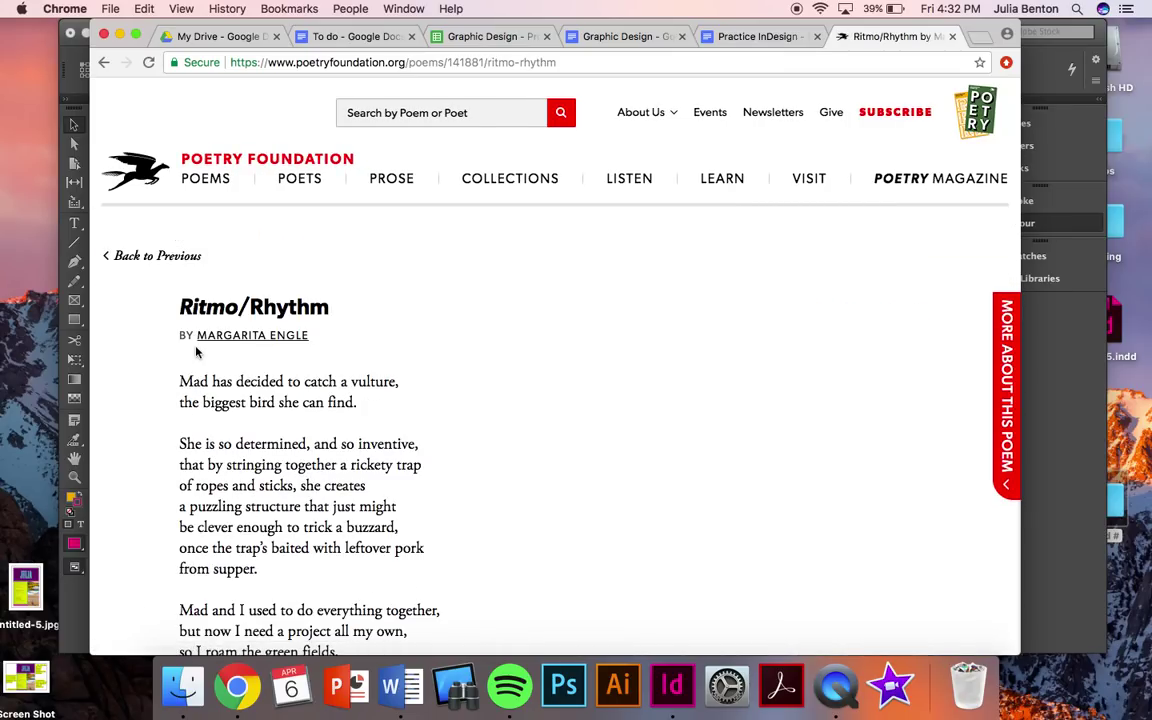
{"action": "left_click_drag", "start_coordinate": [181, 378], "coordinate": [322, 592]}
{"action": "scroll", "coordinate": [322, 594], "scroll_direction": "down", "scroll_amount": 2}
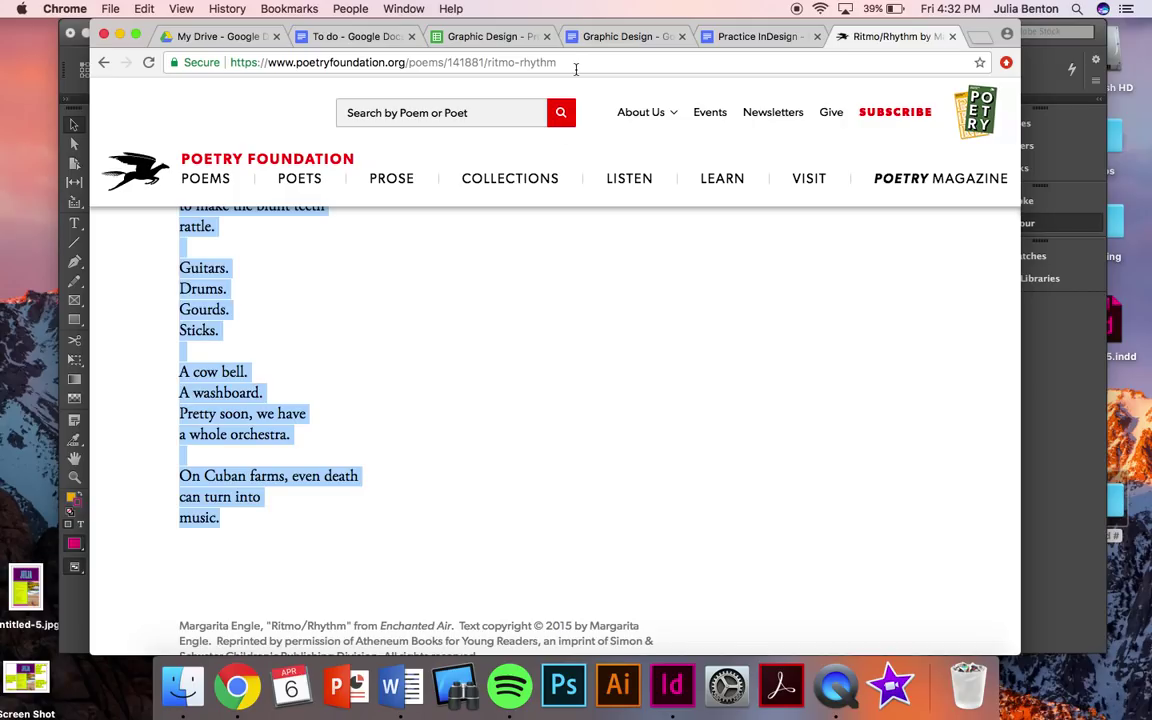
{"action": "key", "text": "super+Tab"}
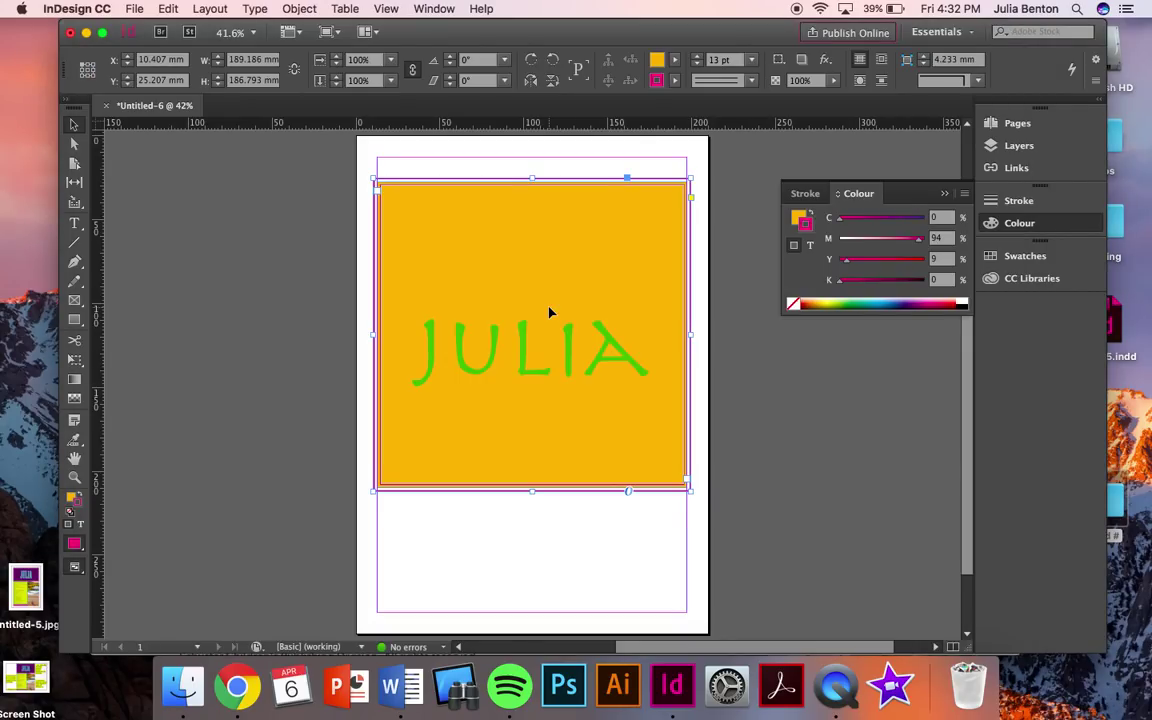
Step: Paste the Ritmo/Rhythm poem into a new left-side text frame and resize it to 204 mm tall
{"action": "left_click", "coordinate": [74, 223]}
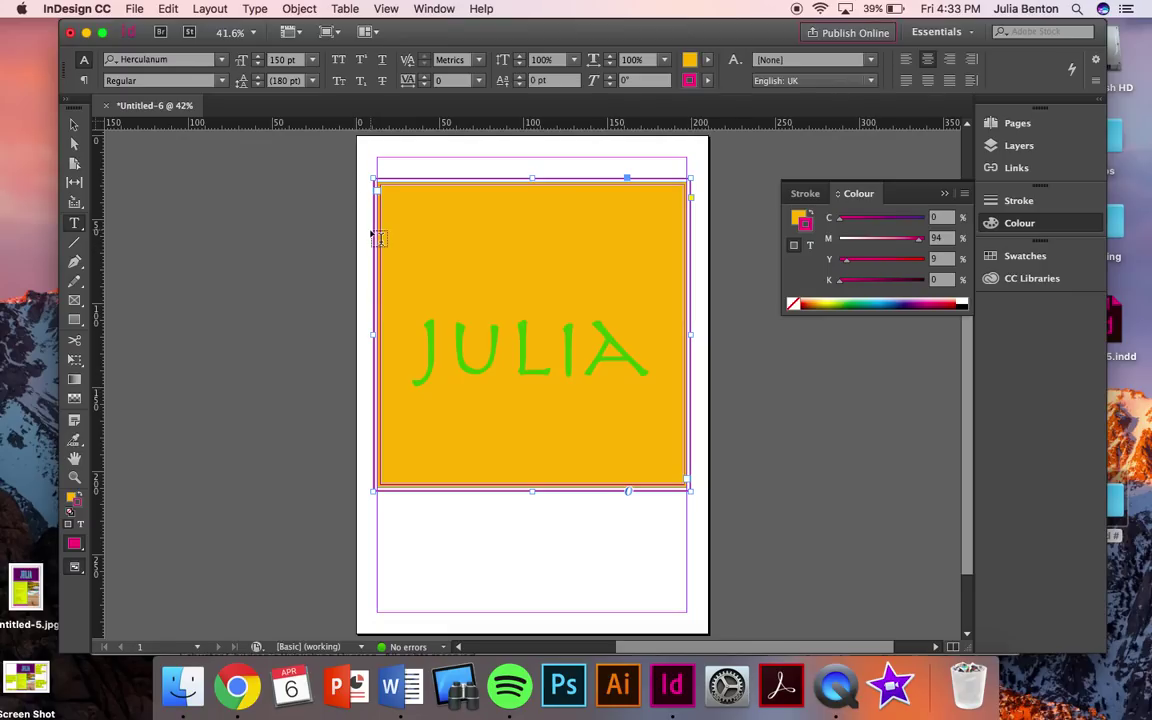
{"action": "left_click_drag", "start_coordinate": [376, 230], "coordinate": [568, 607]}
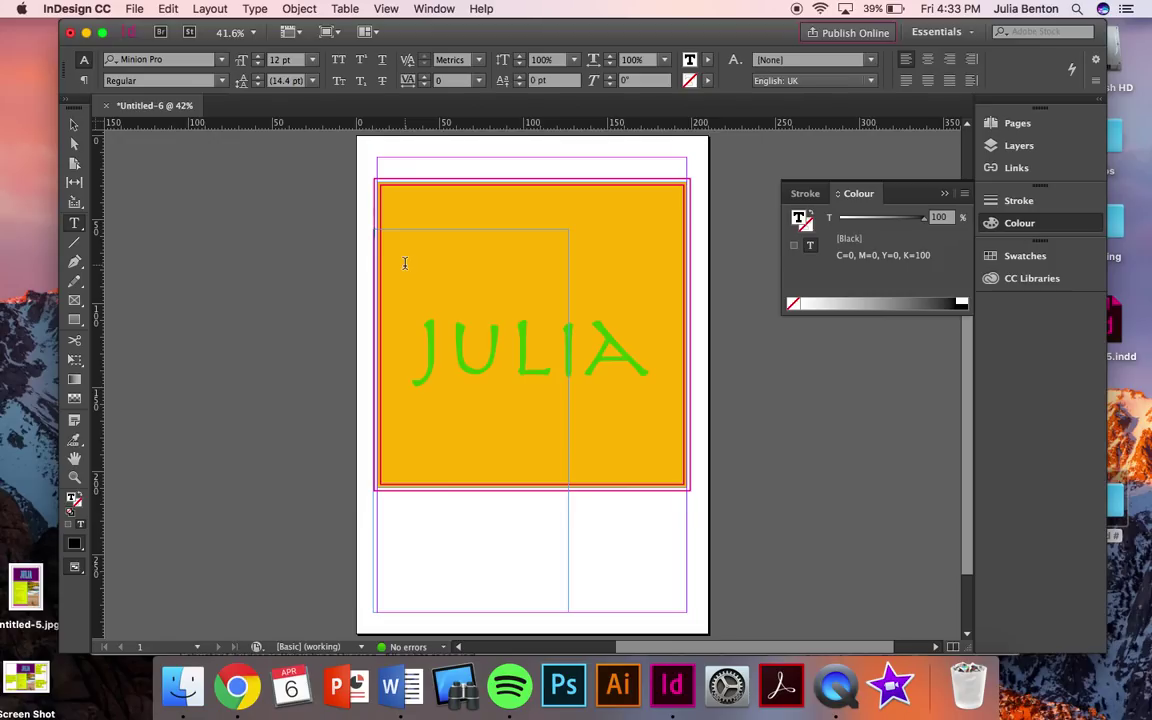
{"action": "key", "text": "super+v"}
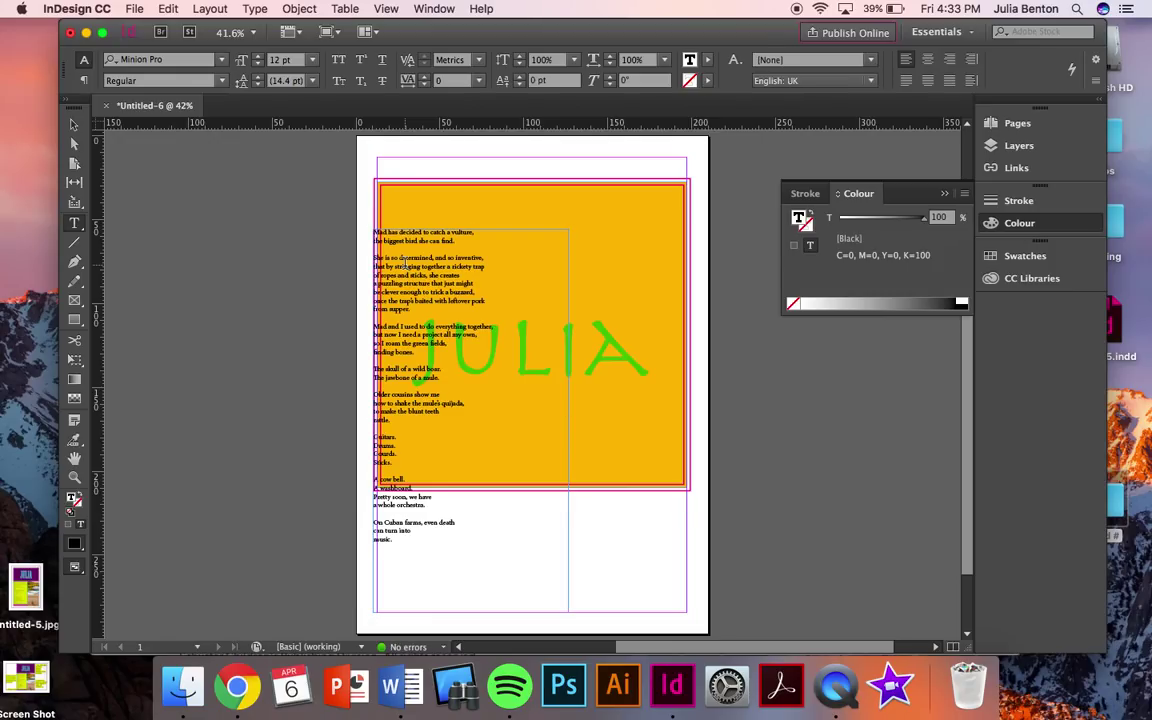
{"action": "left_click", "coordinate": [73, 124]}
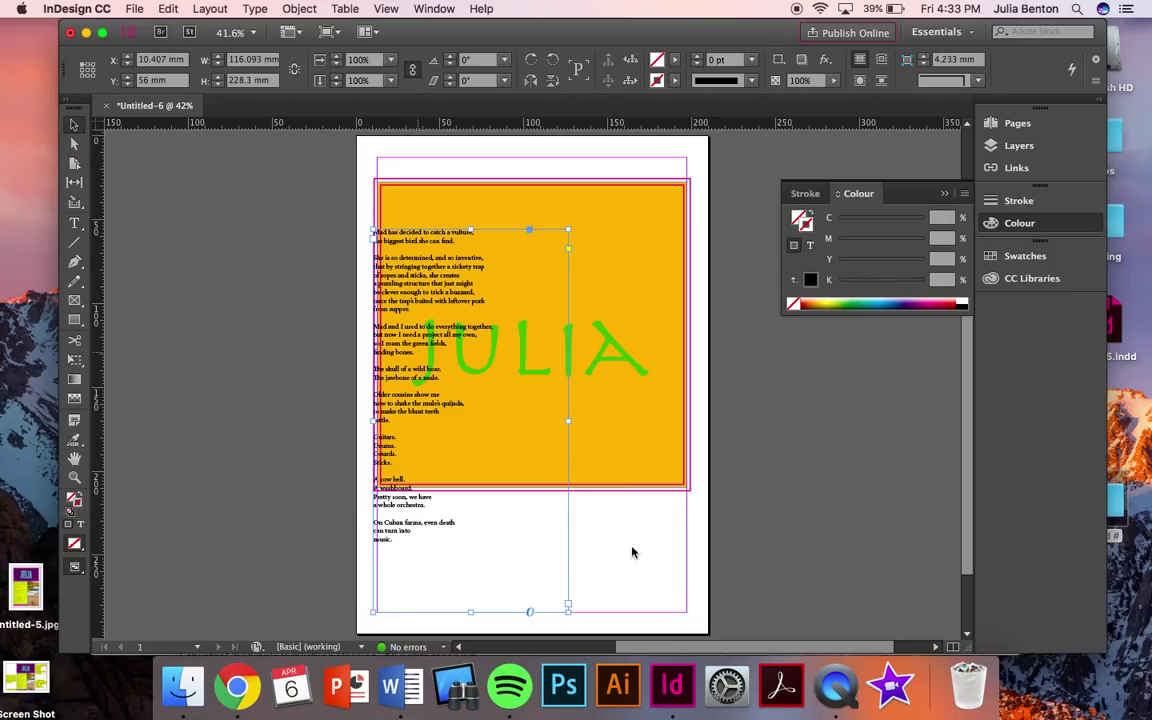
{"action": "left_click_drag", "start_coordinate": [471, 611], "coordinate": [471, 507]}
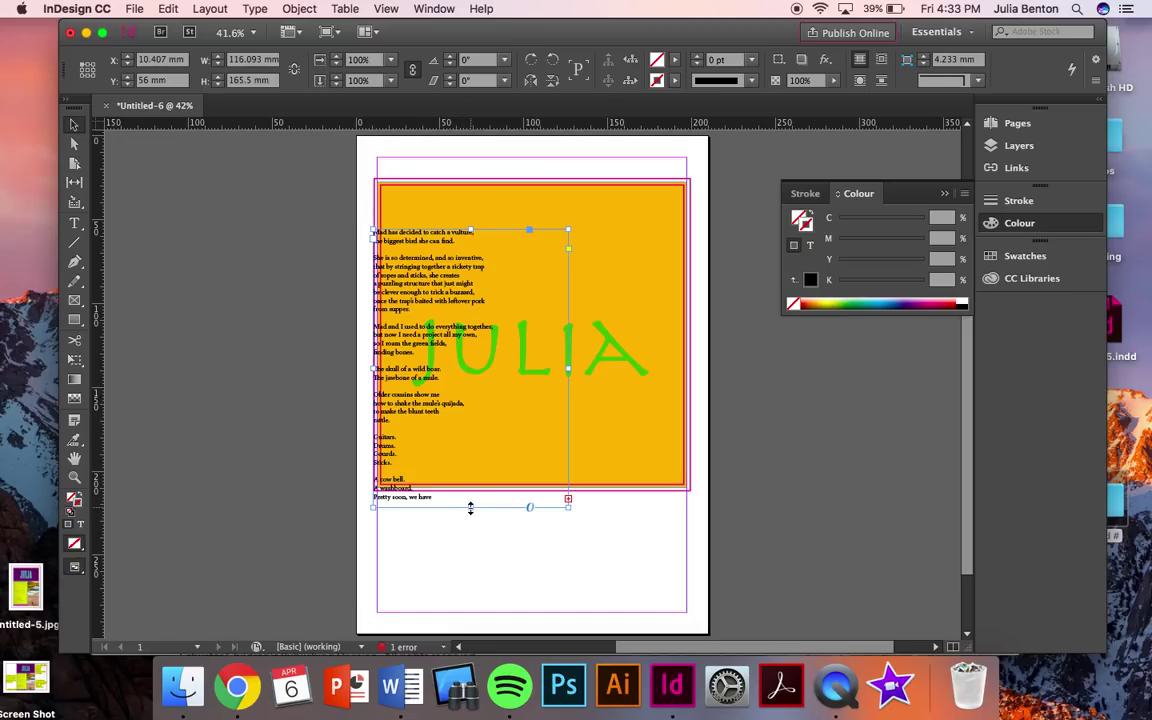
{"action": "left_click_drag", "start_coordinate": [470, 507], "coordinate": [470, 573]}
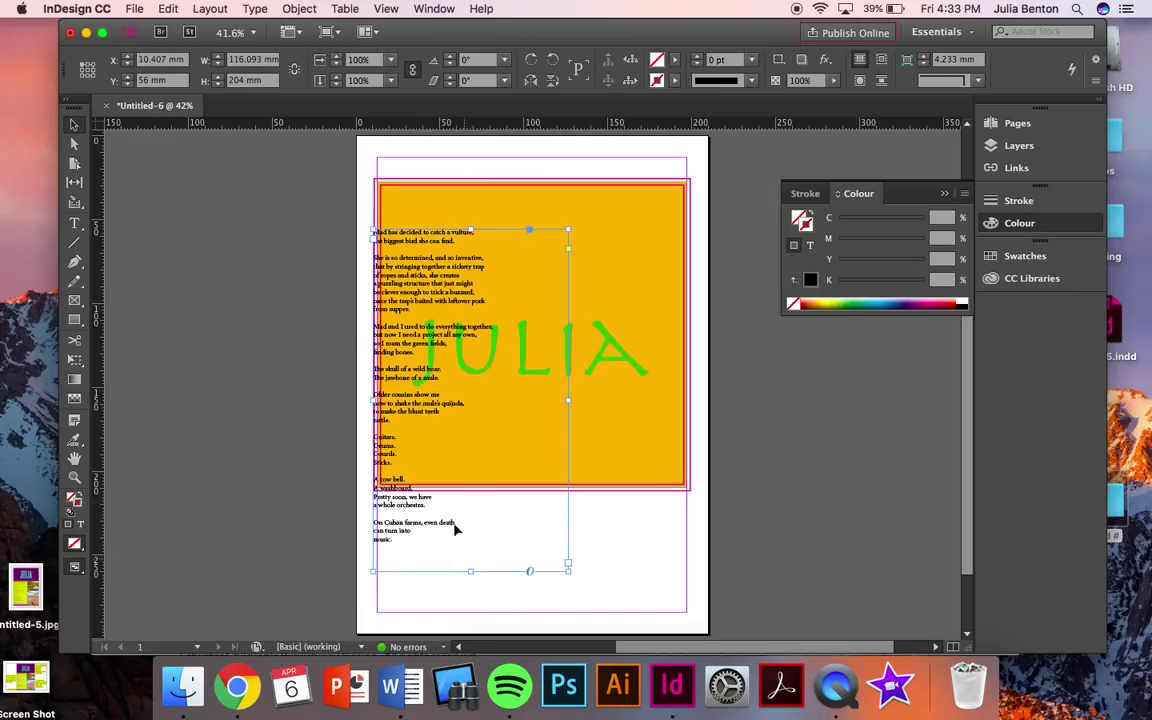
Step: Colour all the poem text dark navy blue (C100 M92 Y23 K8), then select the poem frame
{"action": "double_click", "coordinate": [407, 540]}
{"action": "left_click_drag", "start_coordinate": [407, 540], "coordinate": [326, 226]}
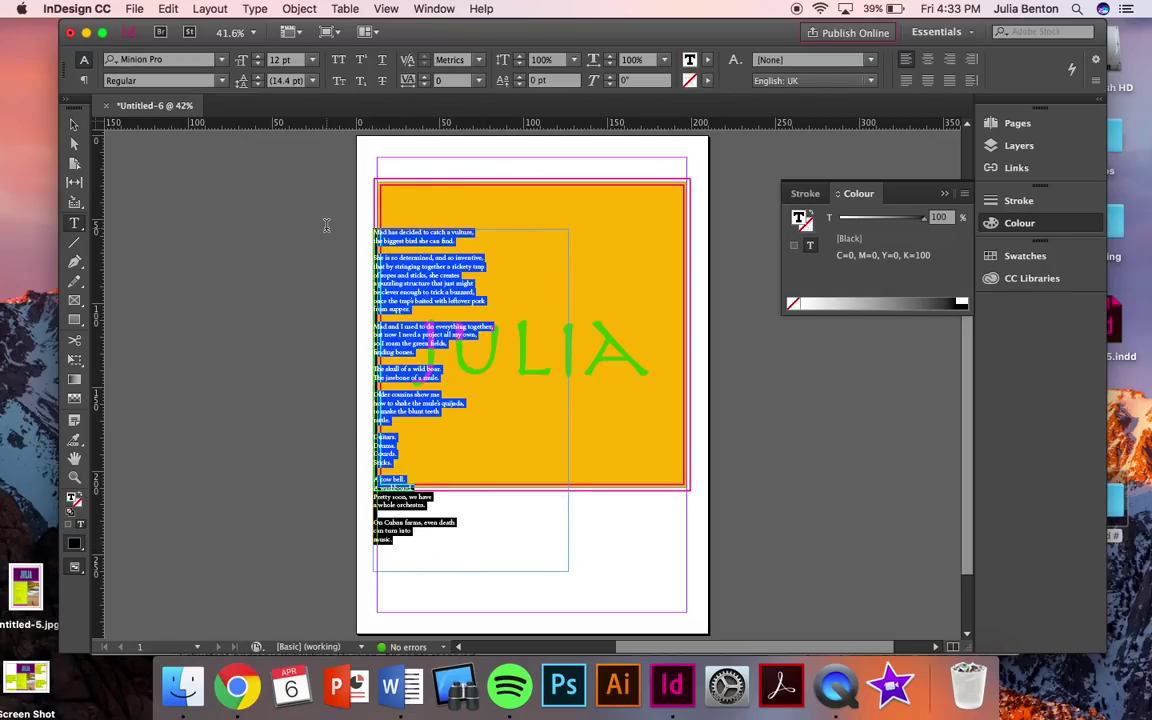
{"action": "double_click", "coordinate": [801, 220]}
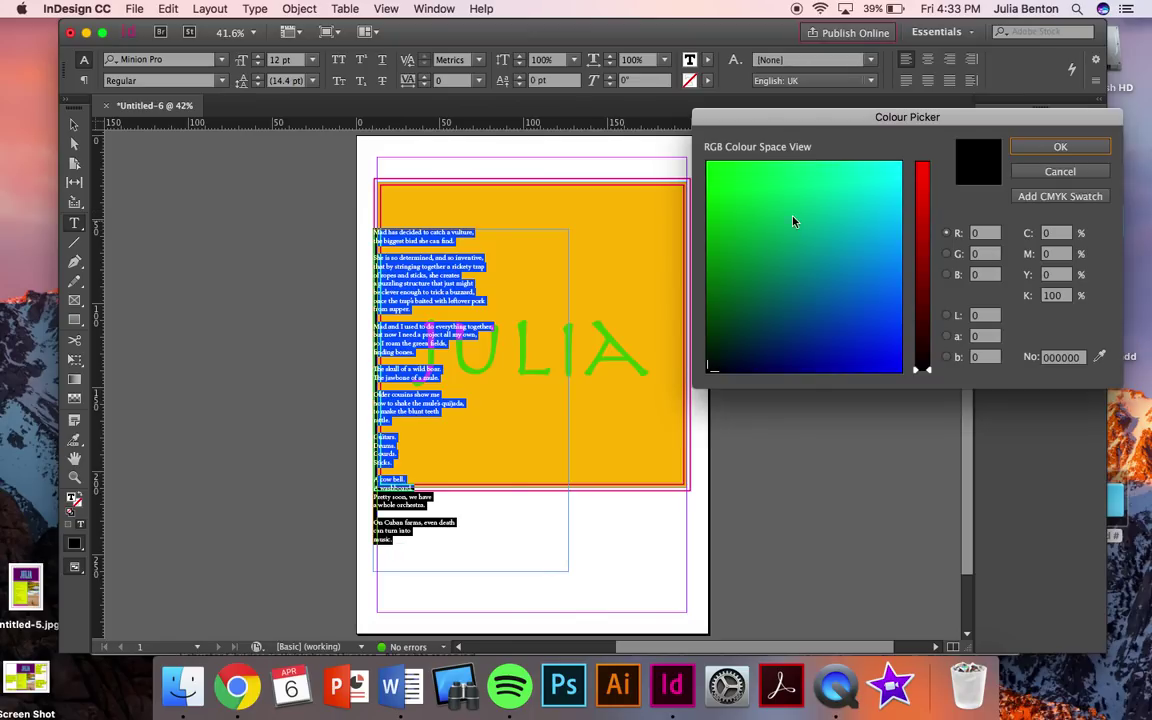
{"action": "left_click", "coordinate": [812, 368]}
{"action": "left_click", "coordinate": [1041, 148]}
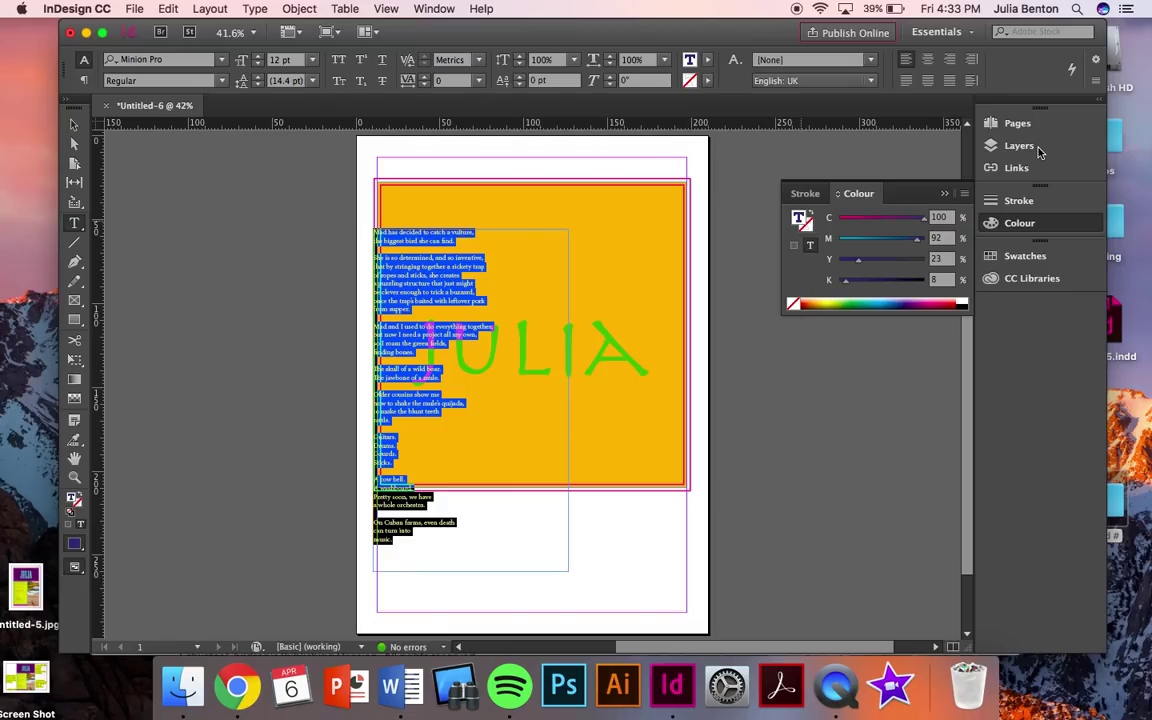
{"action": "left_click", "coordinate": [76, 126]}
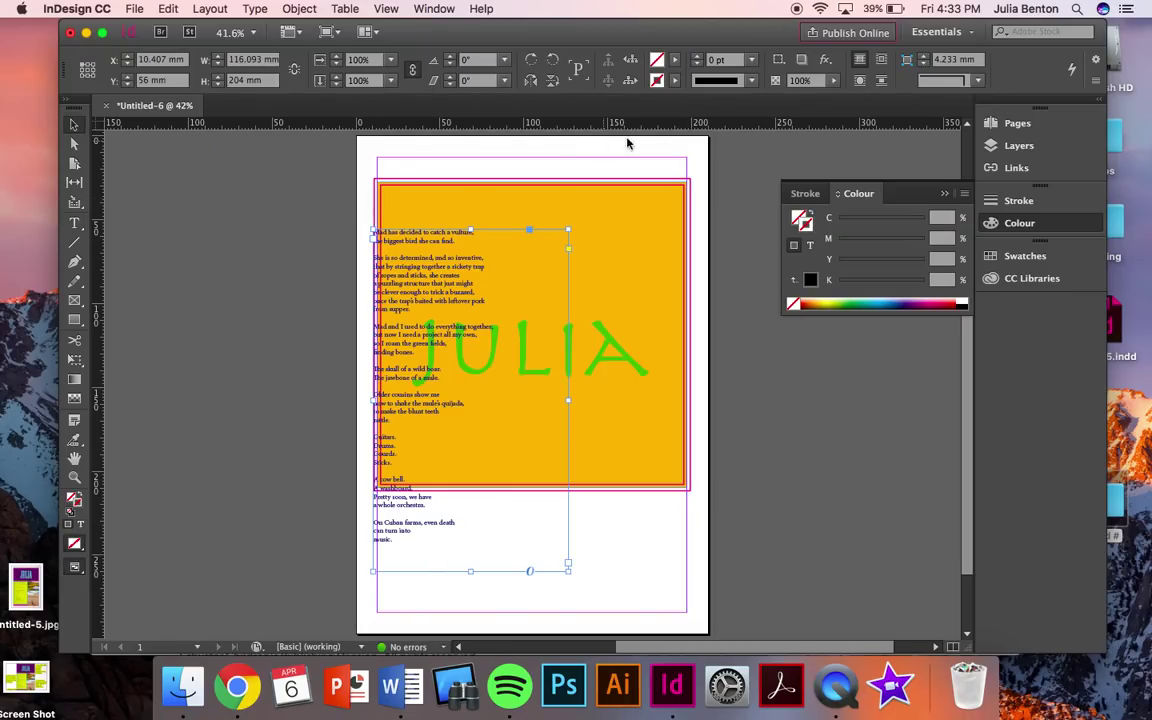
Step: Fill the poem frame with a magenta-pink colour
{"action": "double_click", "coordinate": [797, 217]}
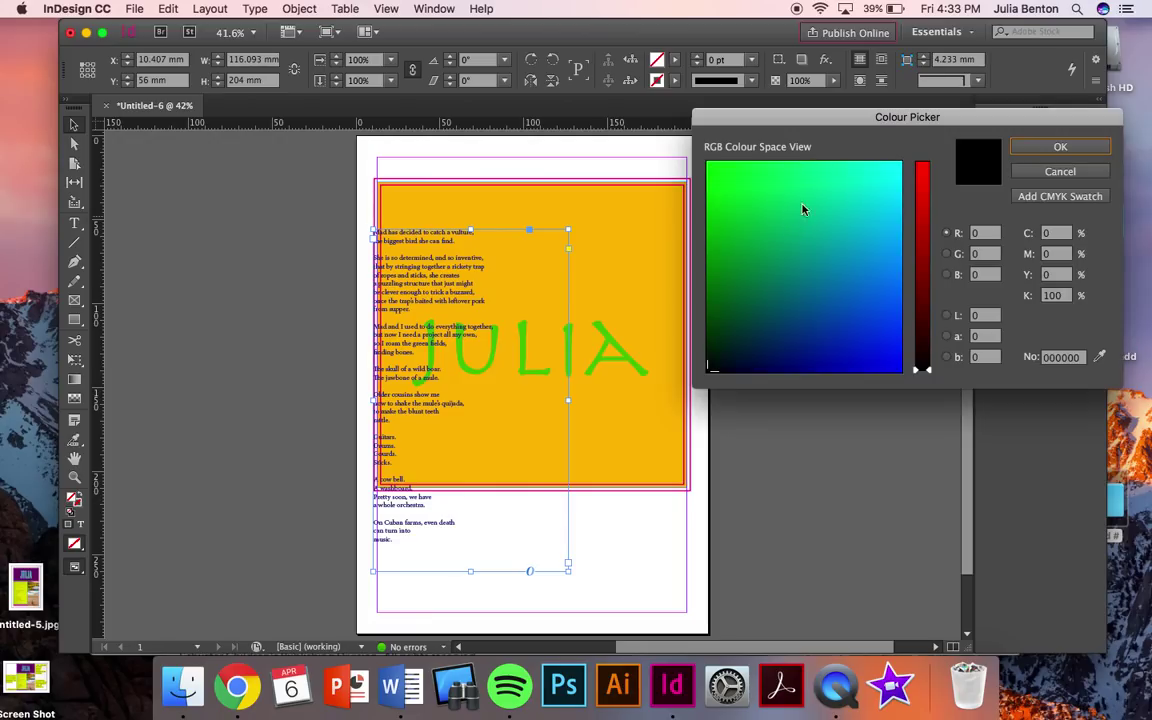
{"action": "left_click", "coordinate": [920, 176]}
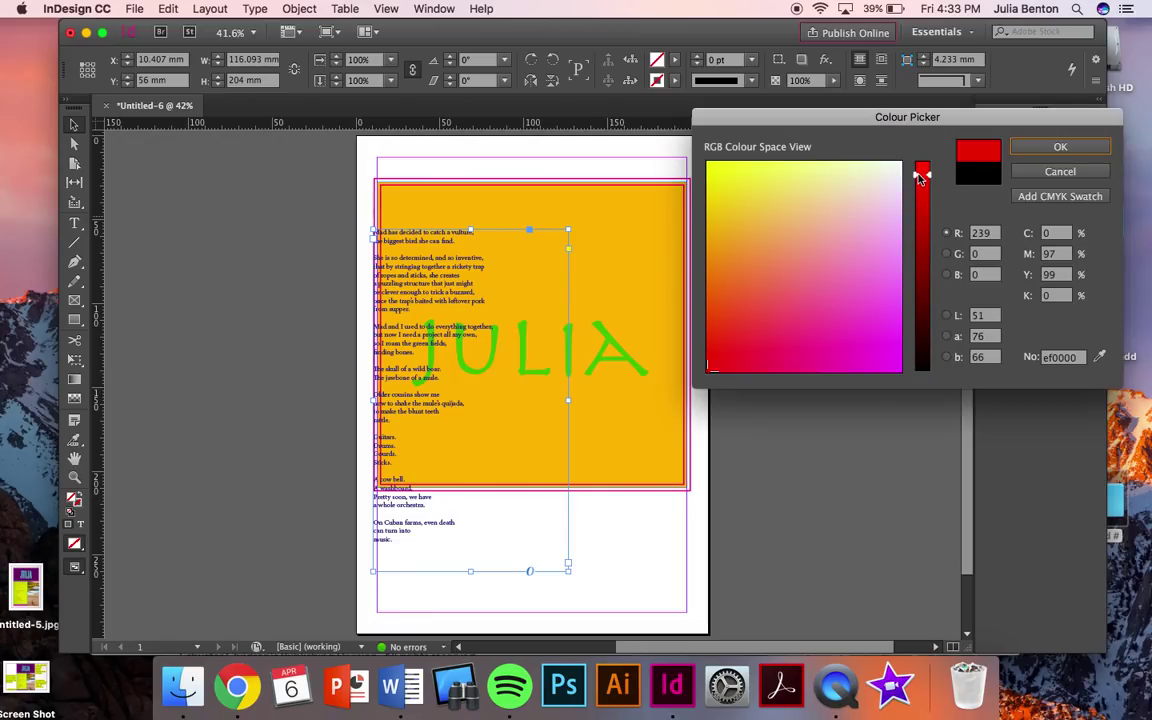
{"action": "left_click", "coordinate": [800, 369]}
{"action": "left_click", "coordinate": [1058, 147]}
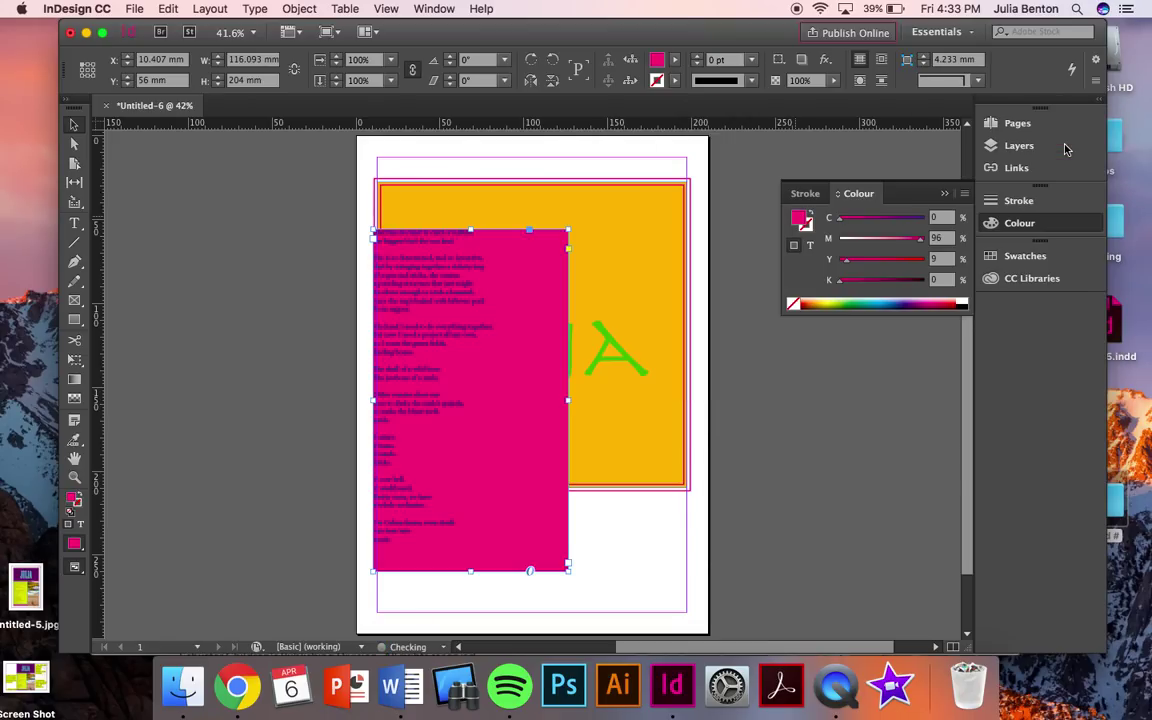
Step: Give the poem frame an orange border about 17 pt thick
{"action": "double_click", "coordinate": [808, 229]}
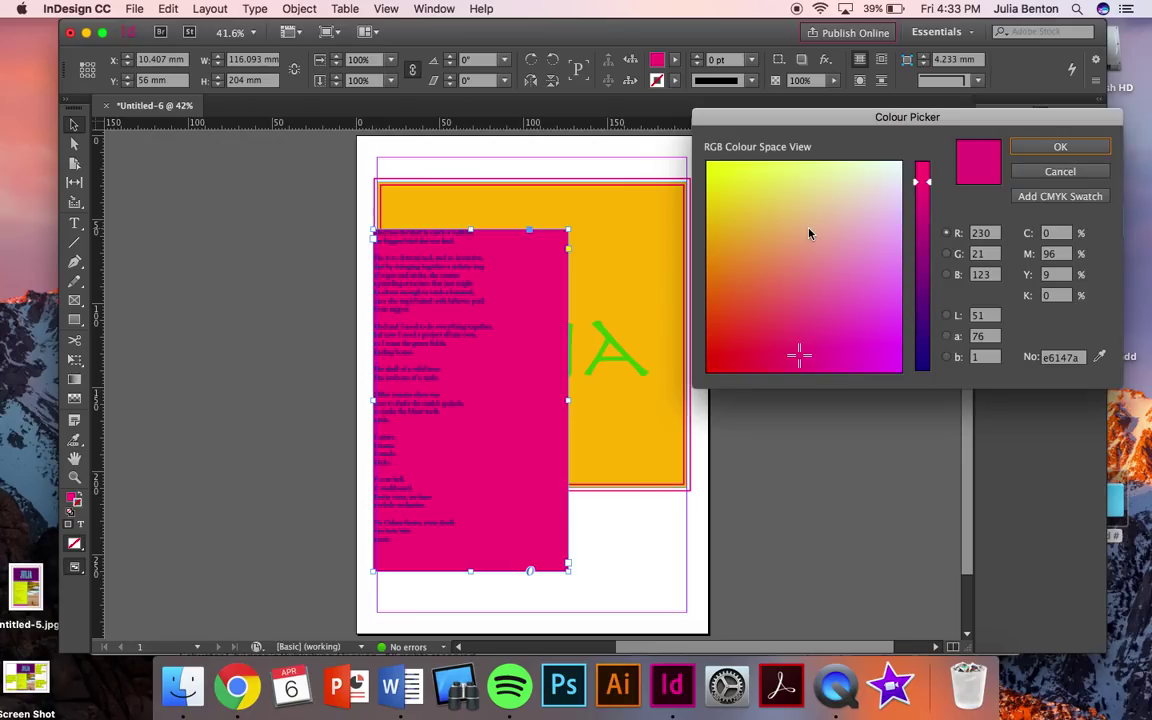
{"action": "left_click", "coordinate": [712, 305]}
{"action": "left_click", "coordinate": [1030, 147]}
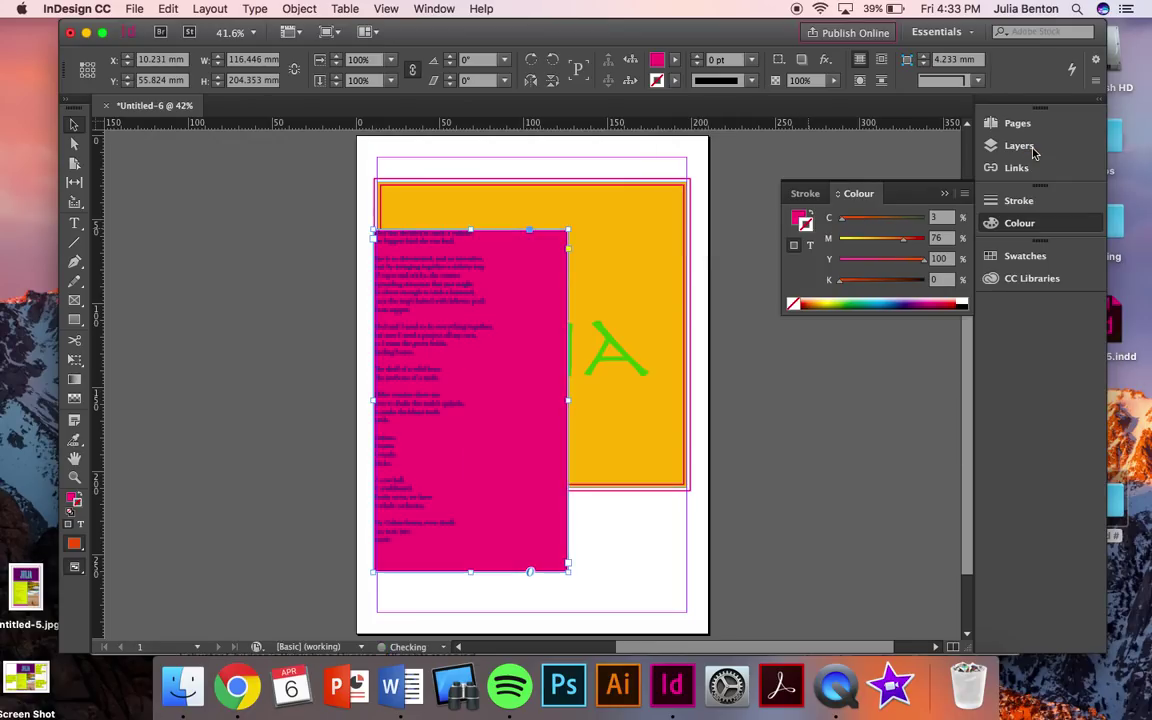
{"action": "left_click", "coordinate": [698, 59]}
{"action": "left_click", "coordinate": [698, 59]}
{"action": "left_click", "coordinate": [698, 59]}
{"action": "left_click", "coordinate": [698, 59]}
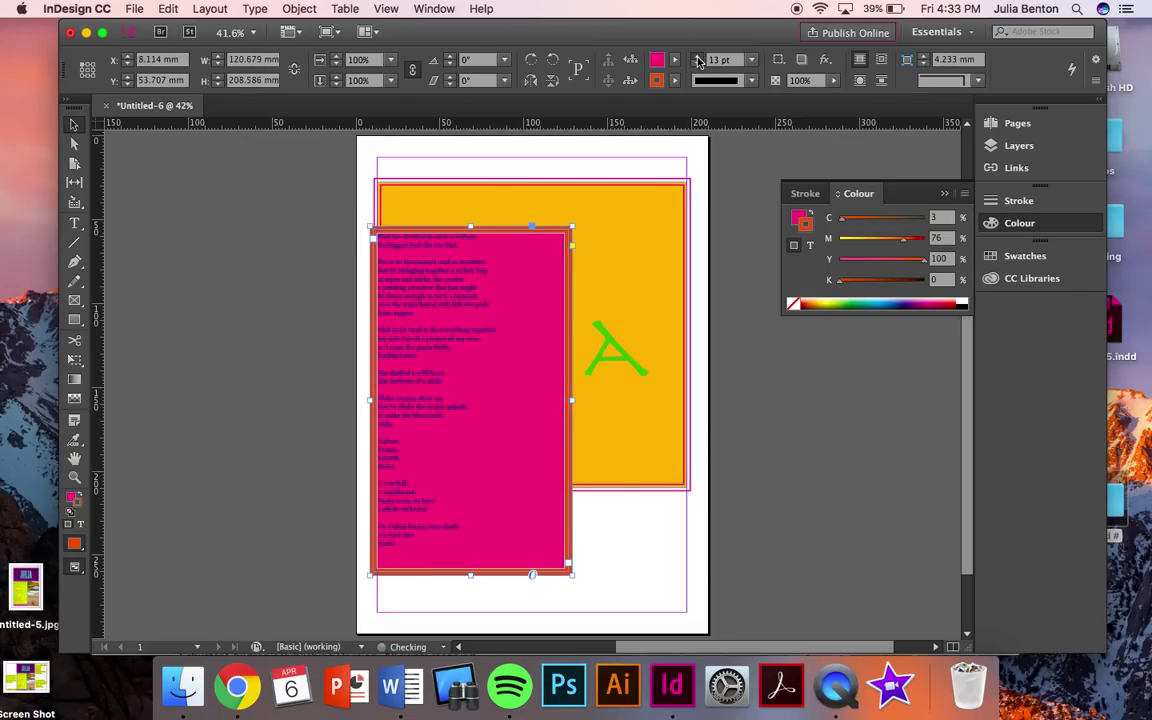
{"action": "left_click", "coordinate": [698, 59]}
{"action": "left_click", "coordinate": [698, 59]}
{"action": "left_click", "coordinate": [698, 59]}
{"action": "left_click", "coordinate": [698, 59]}
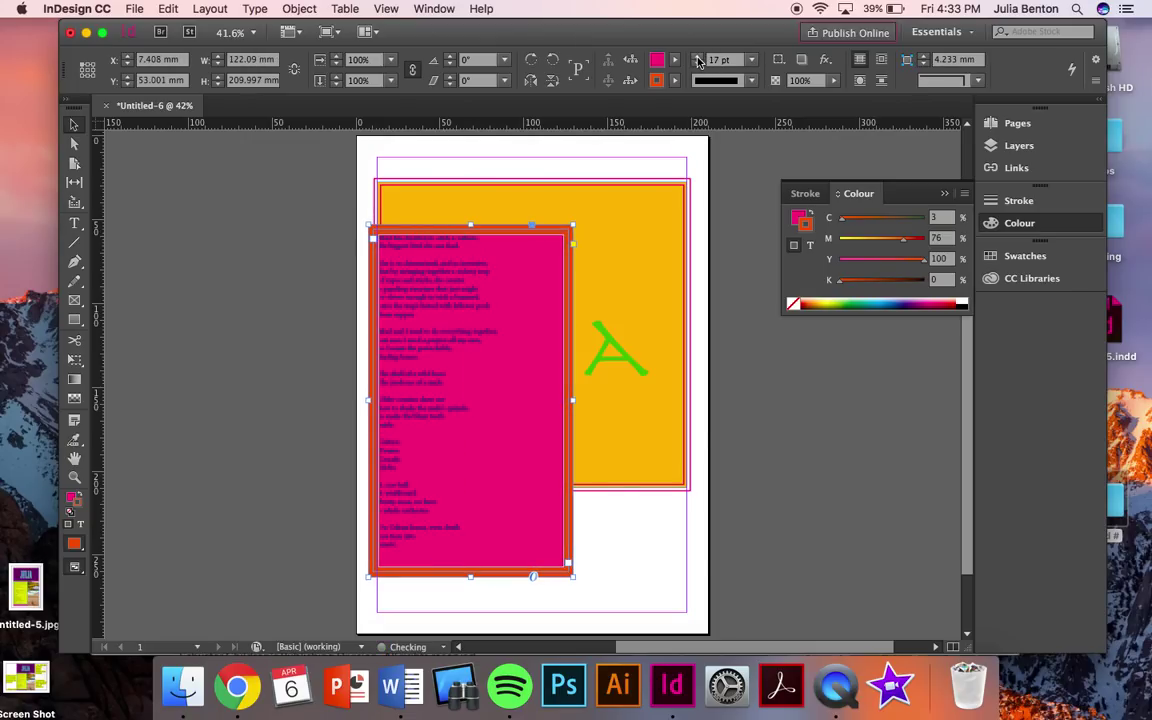
{"action": "left_click", "coordinate": [612, 549]}
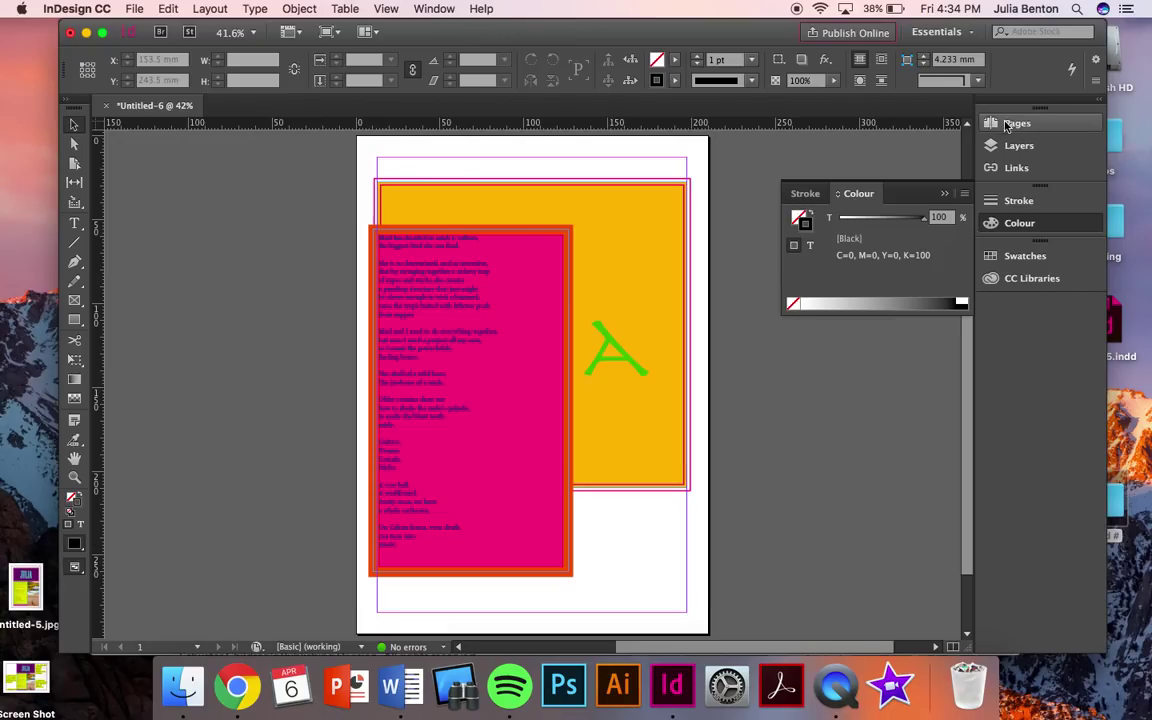
{"action": "left_click", "coordinate": [852, 184]}
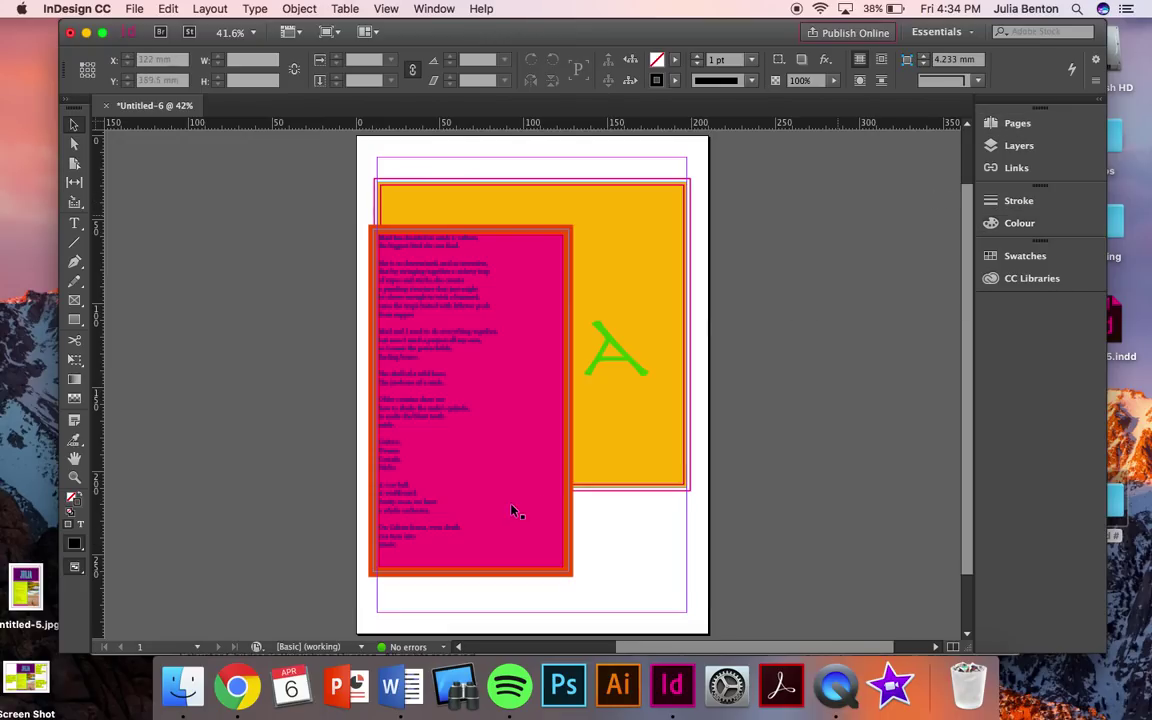
Step: Search Google for 'mongolia' in Chrome
{"action": "left_click", "coordinate": [230, 688]}
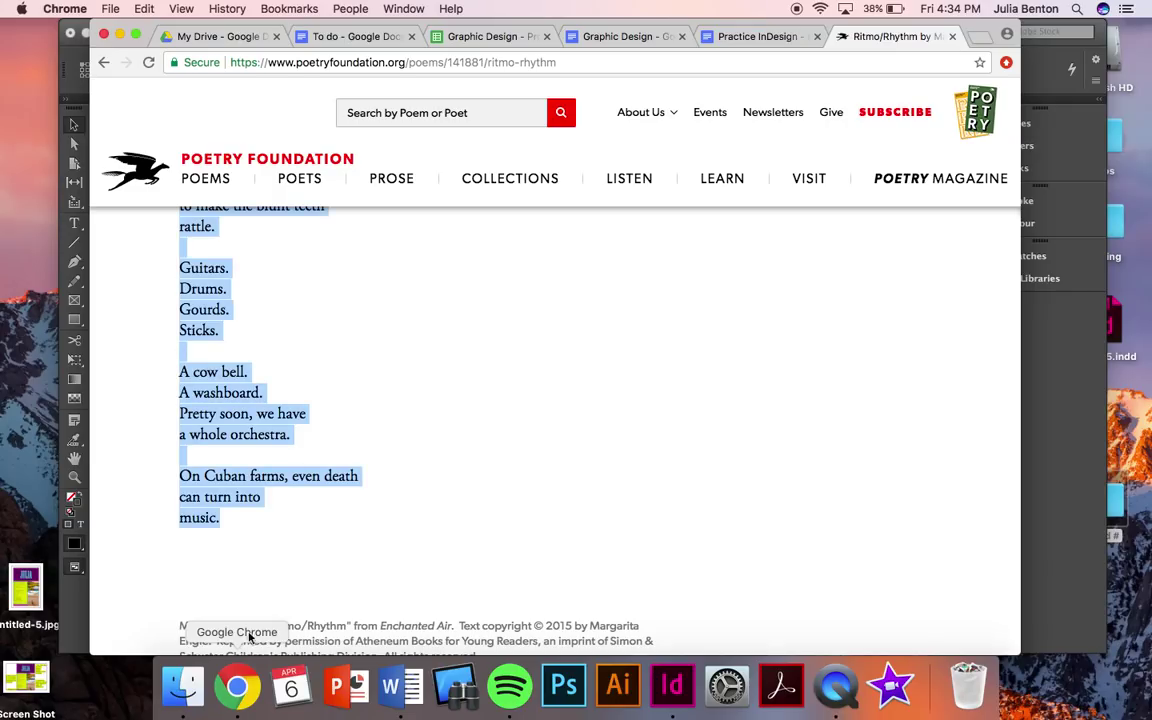
{"action": "left_click", "coordinate": [886, 63]}
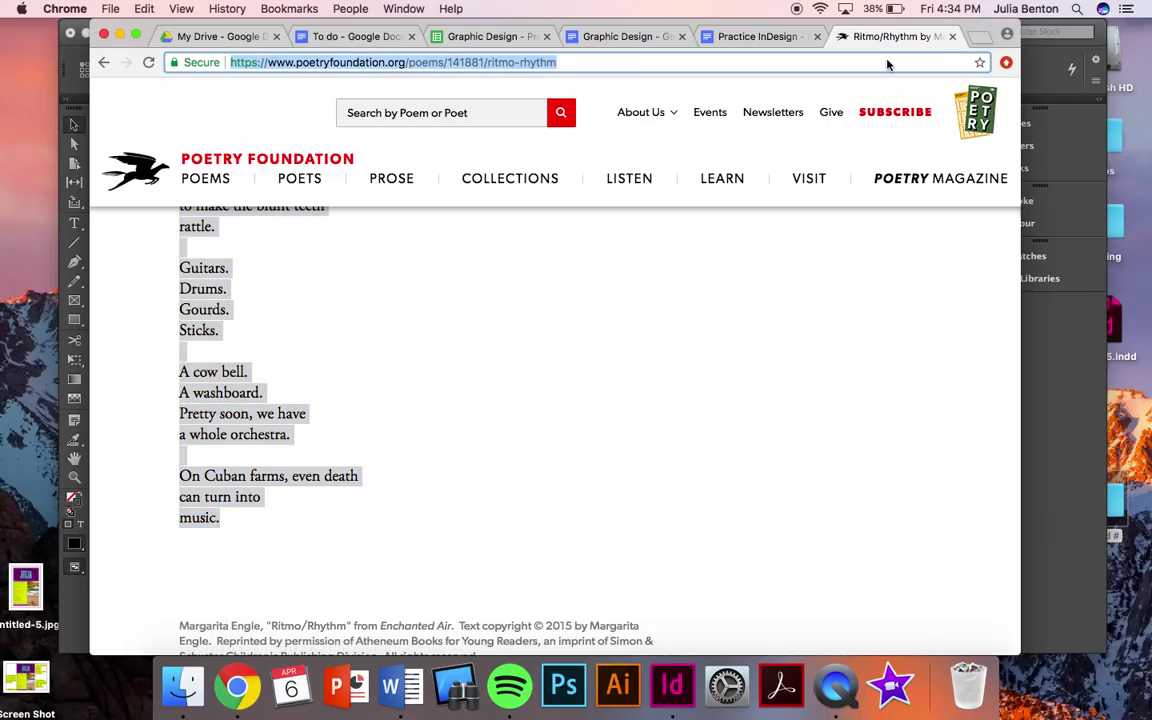
{"action": "type", "text": "mongl"}
{"action": "key", "text": "BackSpace"}
{"action": "type", "text": "oli"}
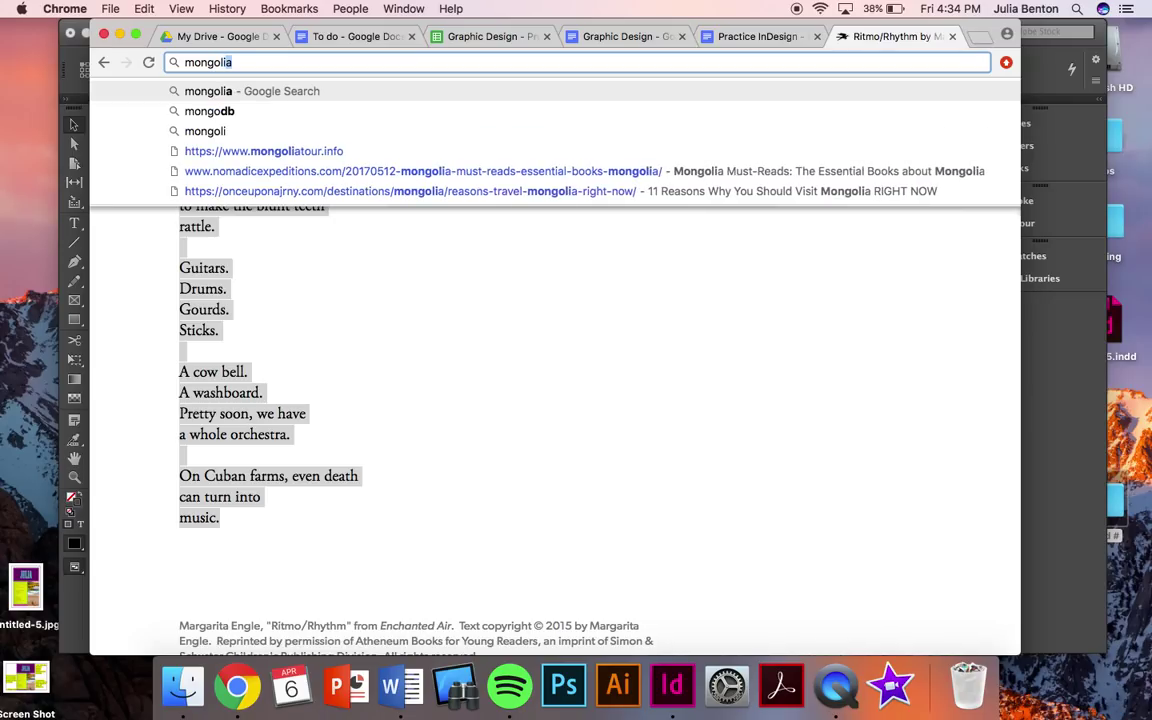
{"action": "type", "text": "a"}
{"action": "key", "text": "Return"}
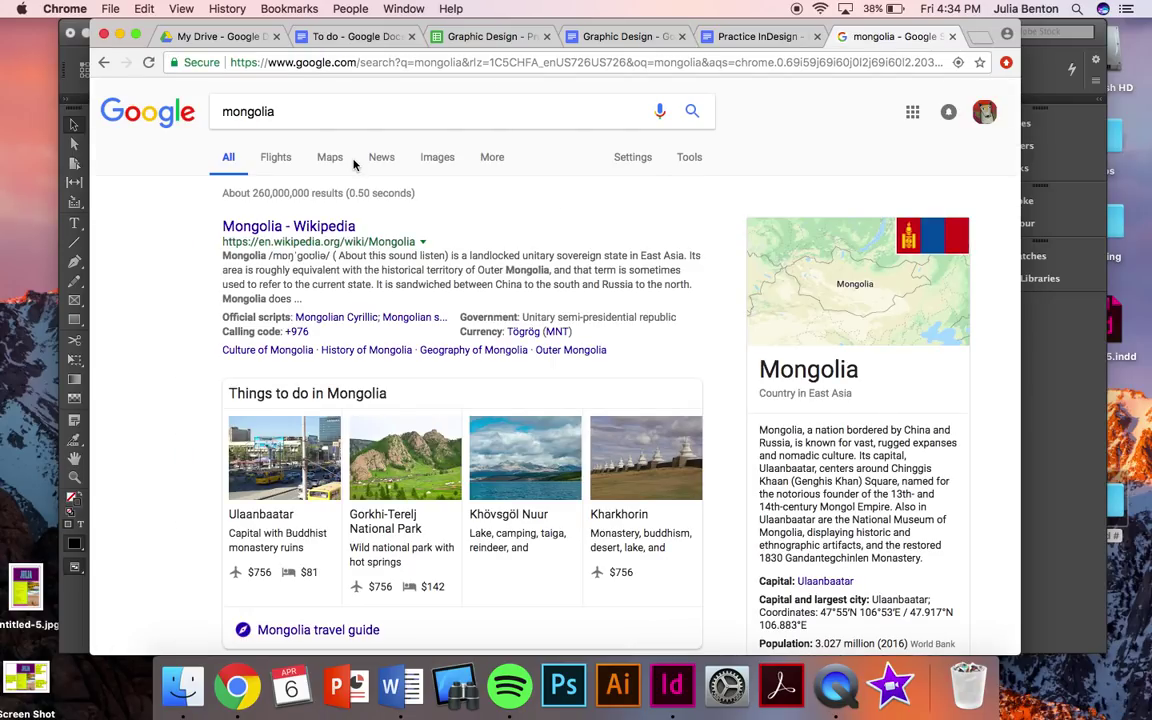
Step: Filter the image results to Large size and visit the page behind the yurt photo
{"action": "left_click", "coordinate": [428, 160]}
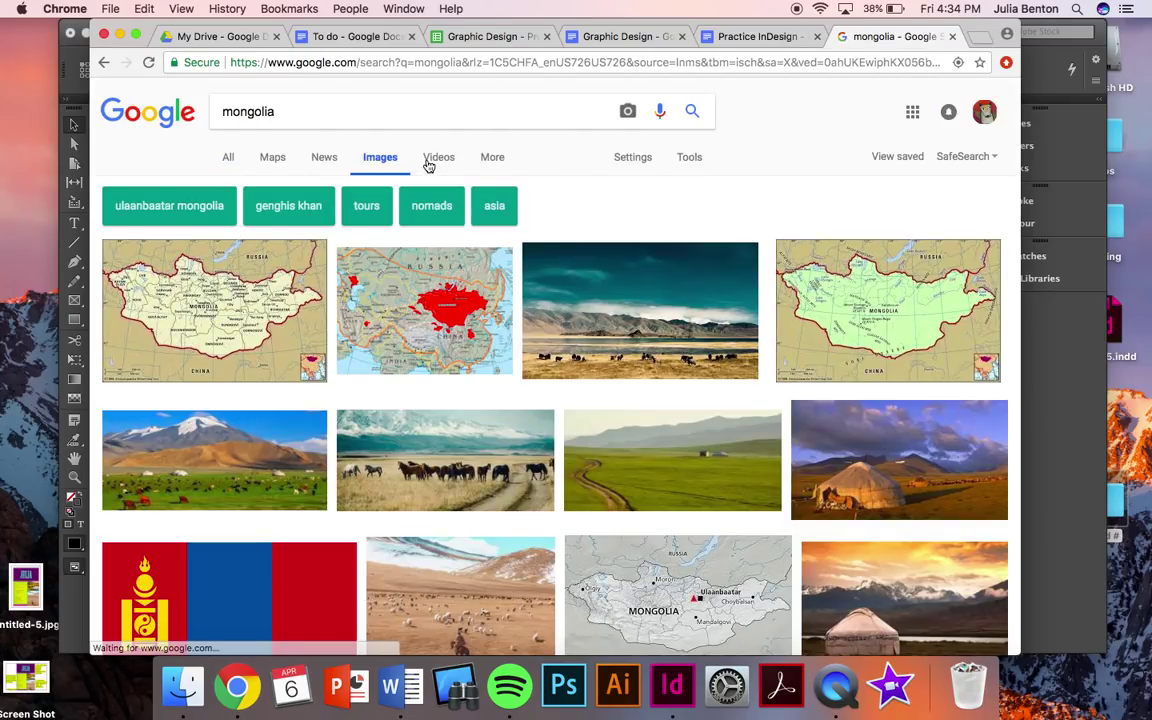
{"action": "left_click", "coordinate": [678, 159]}
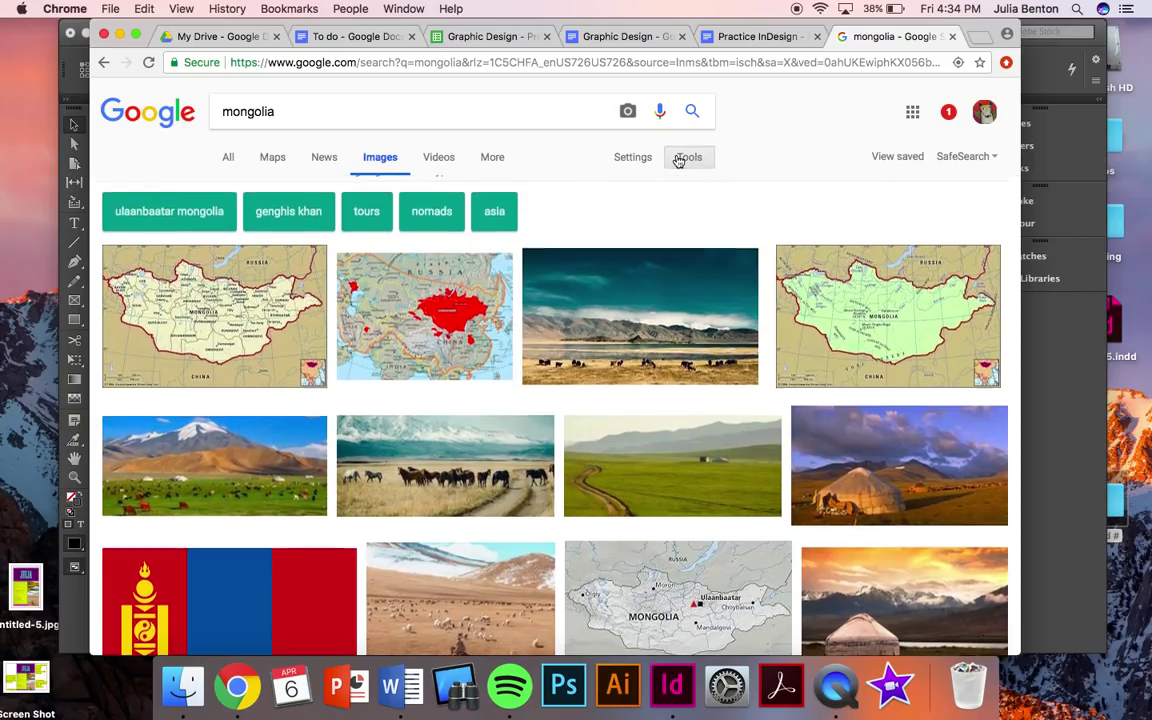
{"action": "left_click", "coordinate": [232, 182]}
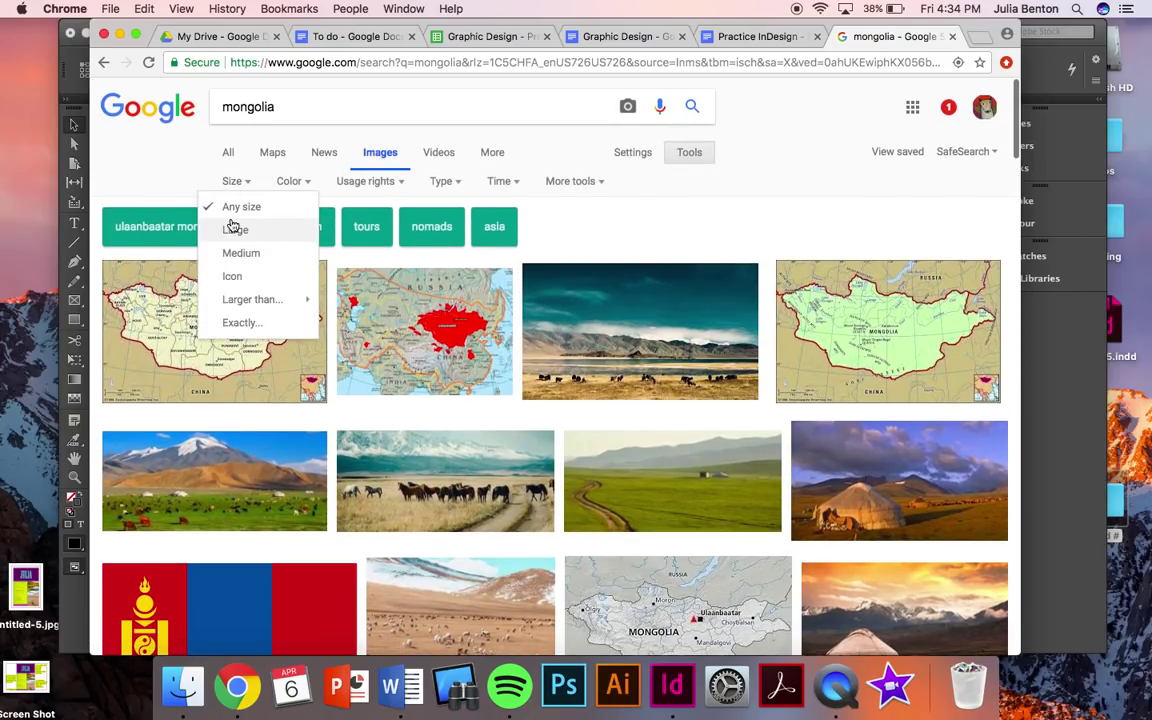
{"action": "left_click", "coordinate": [233, 229]}
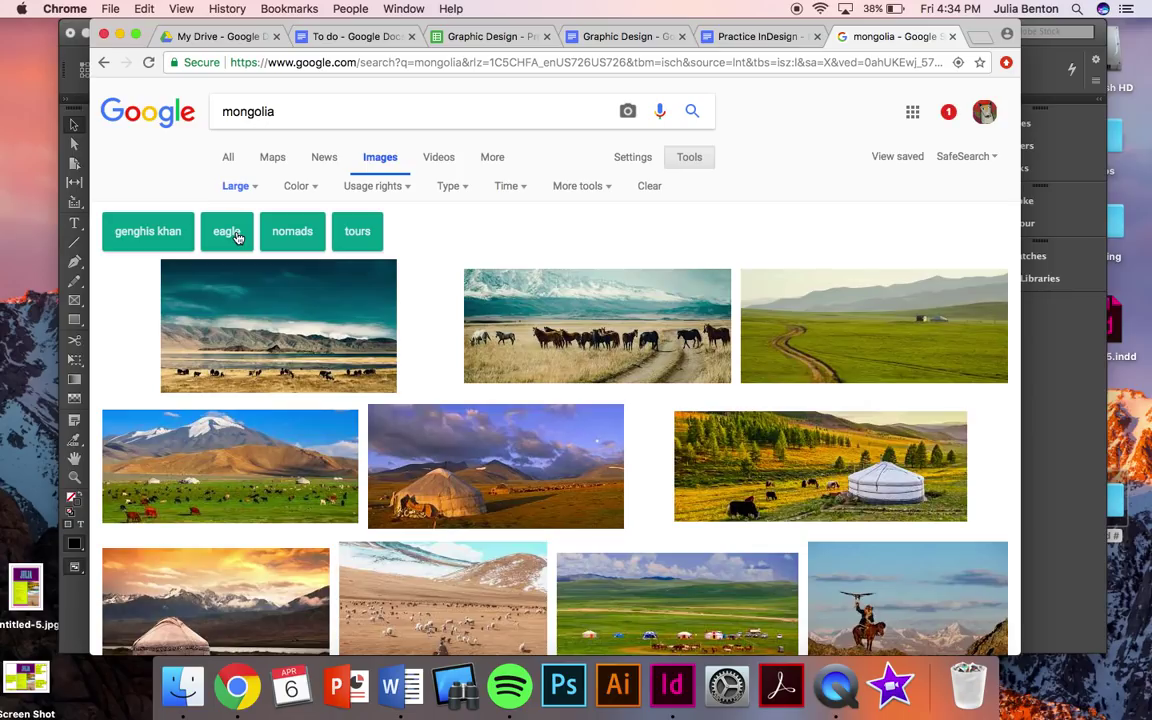
{"action": "scroll", "coordinate": [653, 404], "scroll_direction": "down", "scroll_amount": 2}
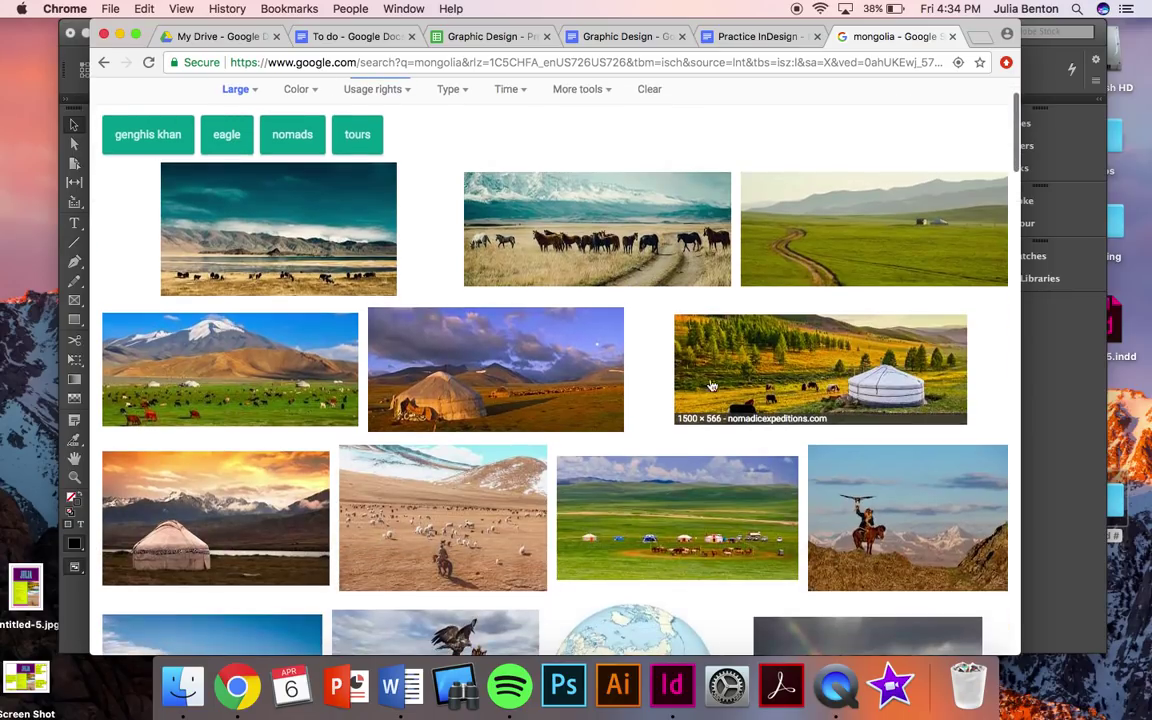
{"action": "left_click", "coordinate": [799, 357]}
{"action": "left_click", "coordinate": [672, 333]}
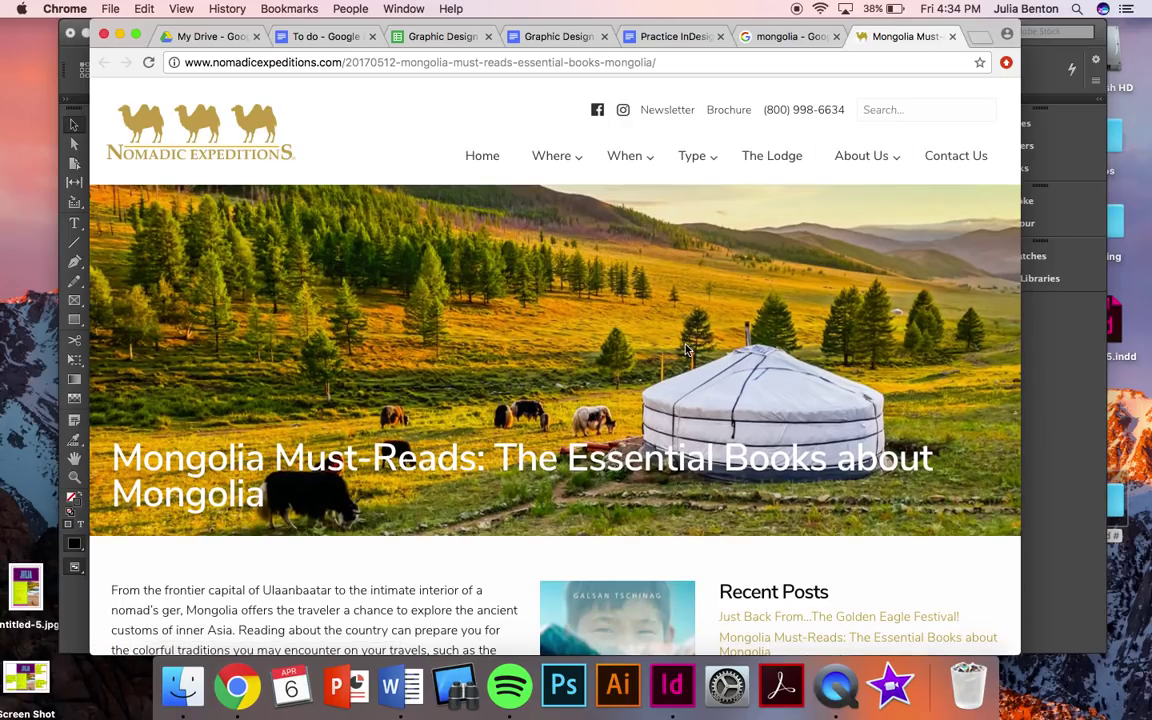
Step: Drag the yurt photo from the Nomadic Expeditions page into the Period # folder in Finder
{"action": "left_click_drag", "start_coordinate": [537, 349], "coordinate": [1118, 501]}
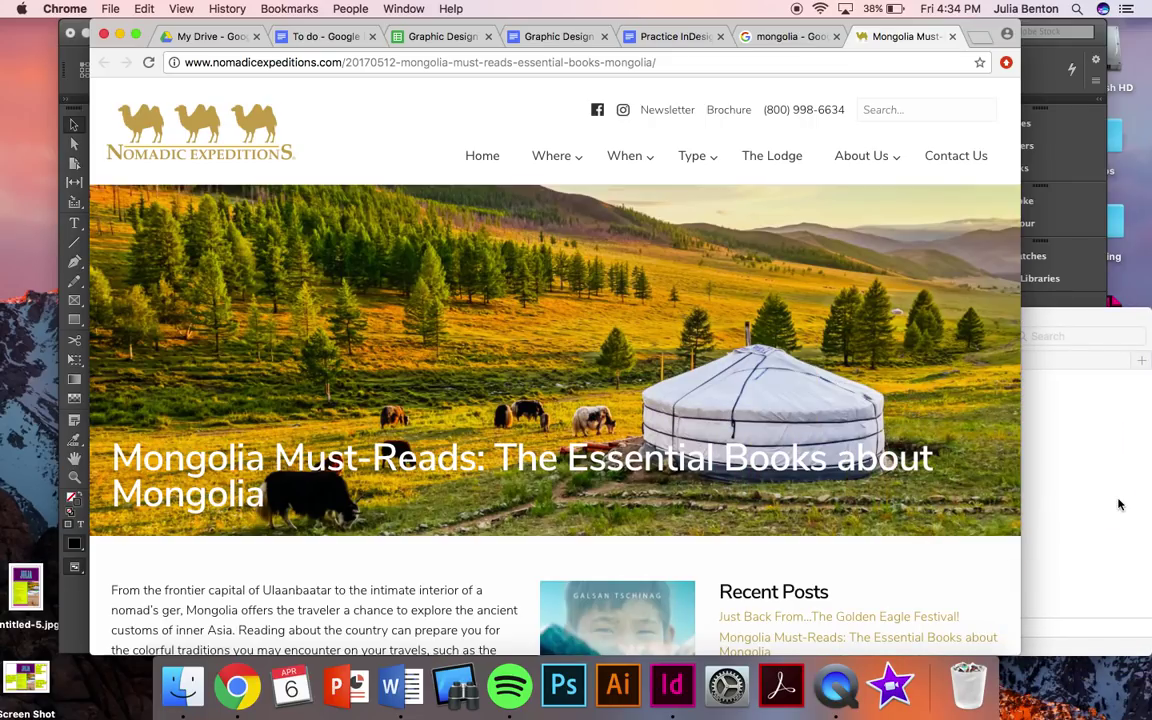
{"action": "left_click", "coordinate": [1090, 469]}
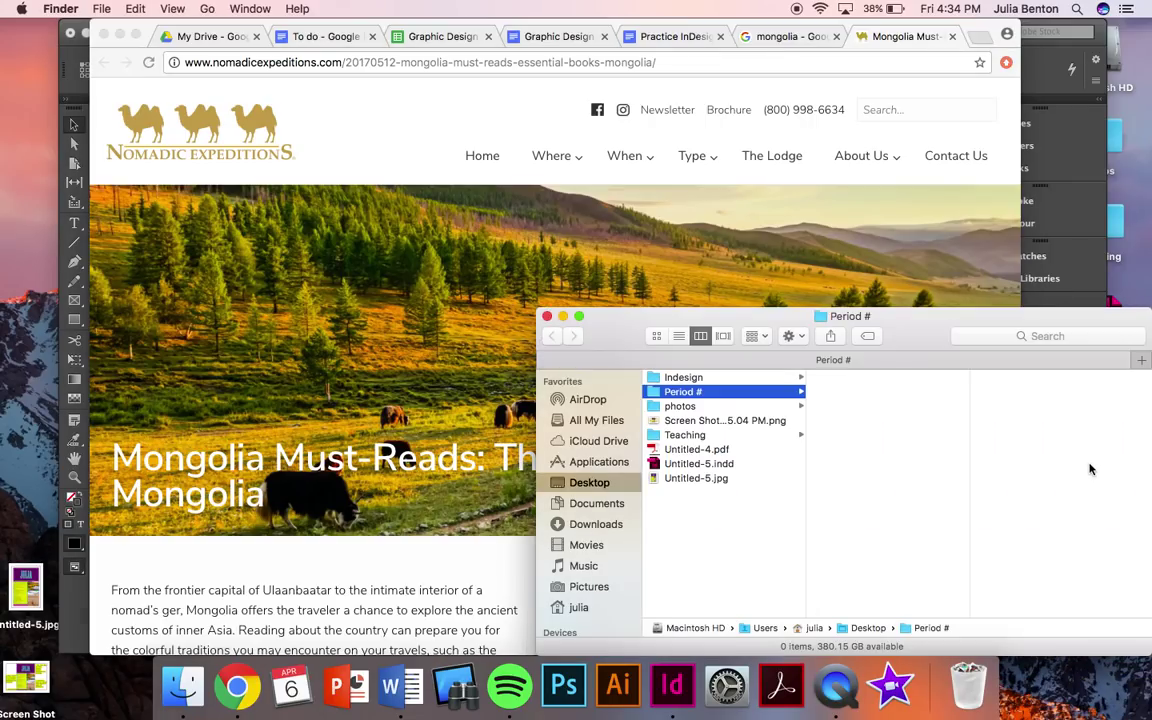
{"action": "left_click", "coordinate": [341, 262]}
{"action": "left_click_drag", "start_coordinate": [975, 27], "coordinate": [759, 15]}
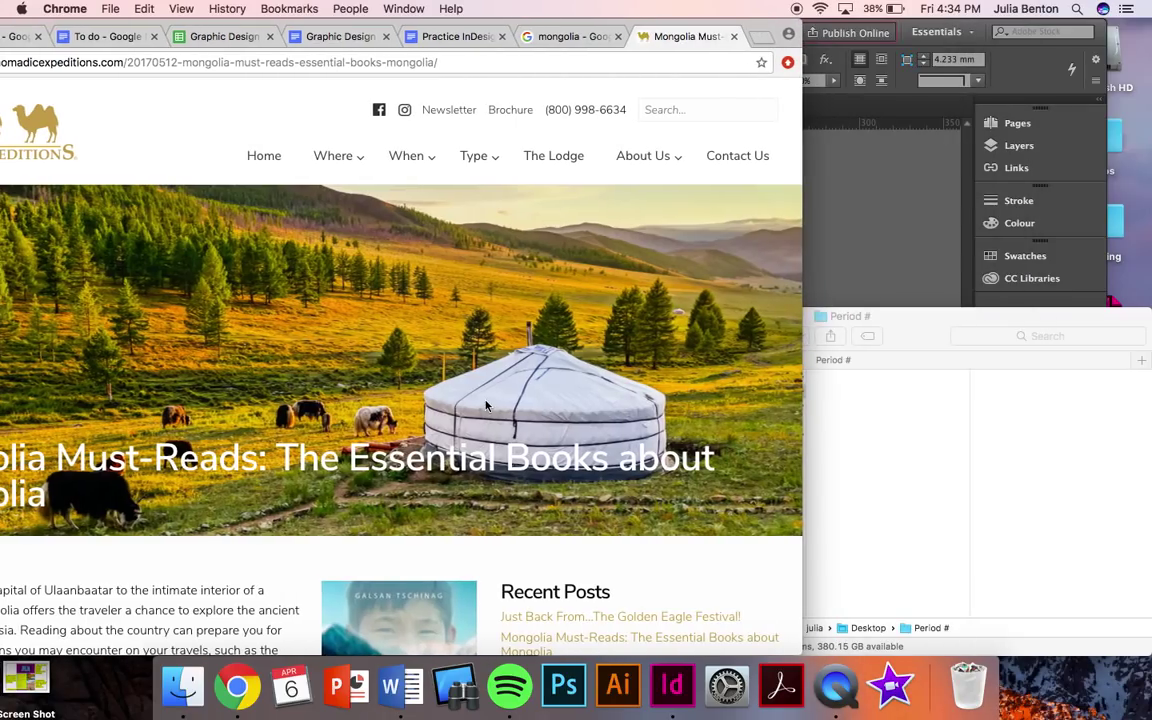
{"action": "left_click_drag", "start_coordinate": [485, 405], "coordinate": [885, 420]}
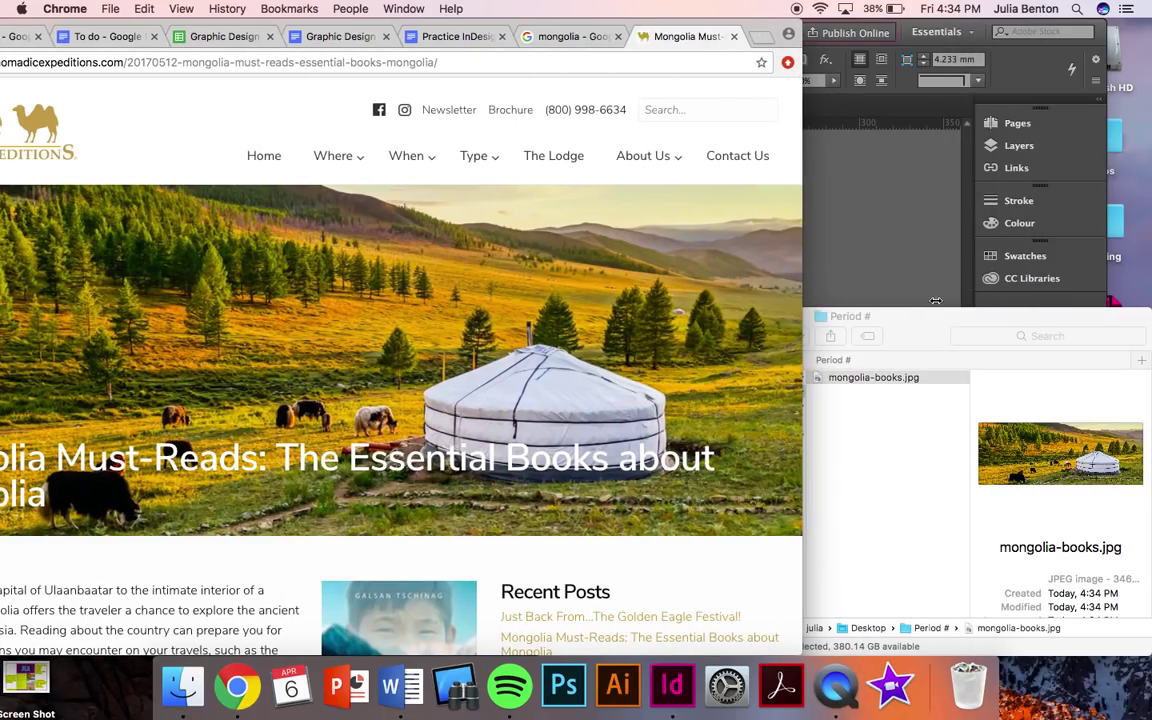
{"action": "left_click_drag", "start_coordinate": [824, 306], "coordinate": [909, 306]}
Step: Open the mountain landscape photo's page, save that photo into the Period # folder, and return to InDesign
{"action": "left_click", "coordinate": [540, 76]}
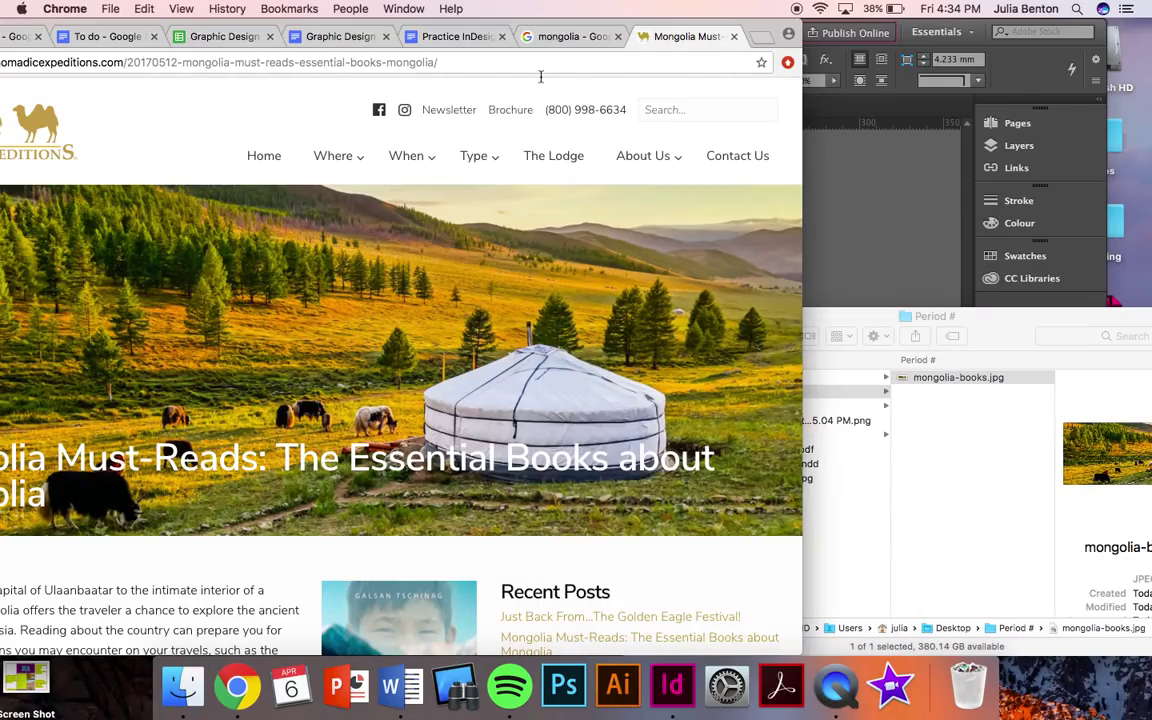
{"action": "left_click_drag", "start_coordinate": [592, 18], "coordinate": [755, 18]}
{"action": "scroll", "coordinate": [489, 415], "scroll_direction": "down", "scroll_amount": 15}
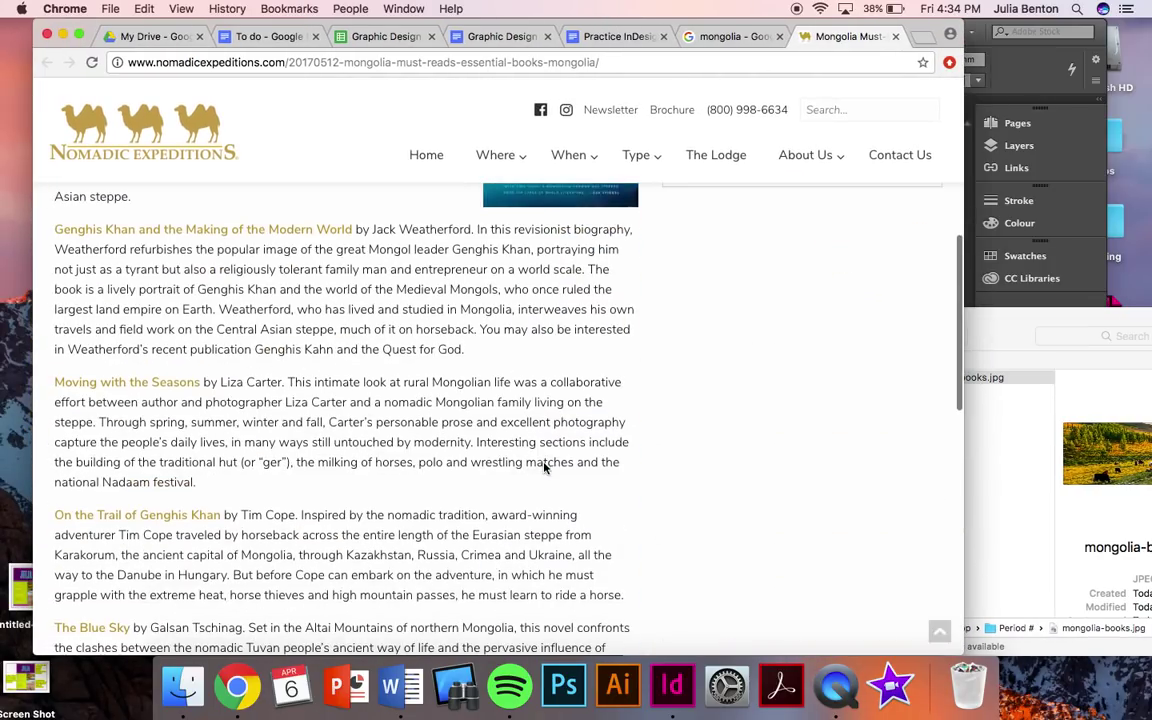
{"action": "scroll", "coordinate": [544, 463], "scroll_direction": "down", "scroll_amount": 5}
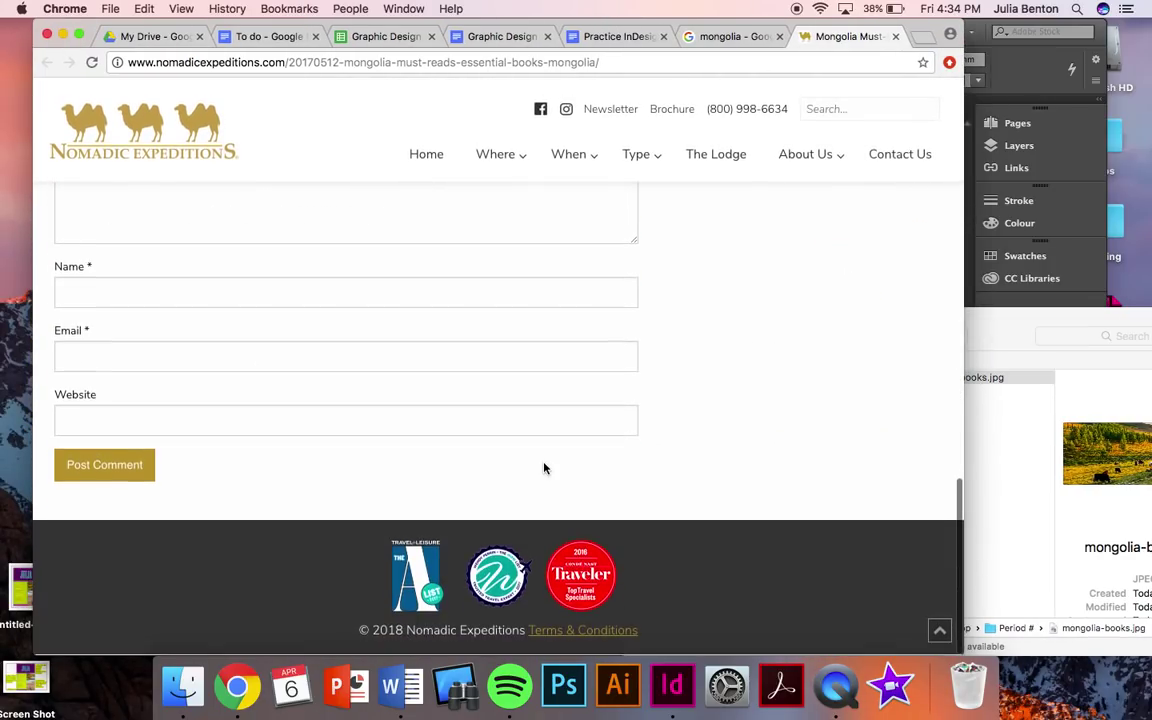
{"action": "left_click", "coordinate": [895, 36]}
{"action": "scroll", "coordinate": [419, 417], "scroll_direction": "up", "scroll_amount": 2}
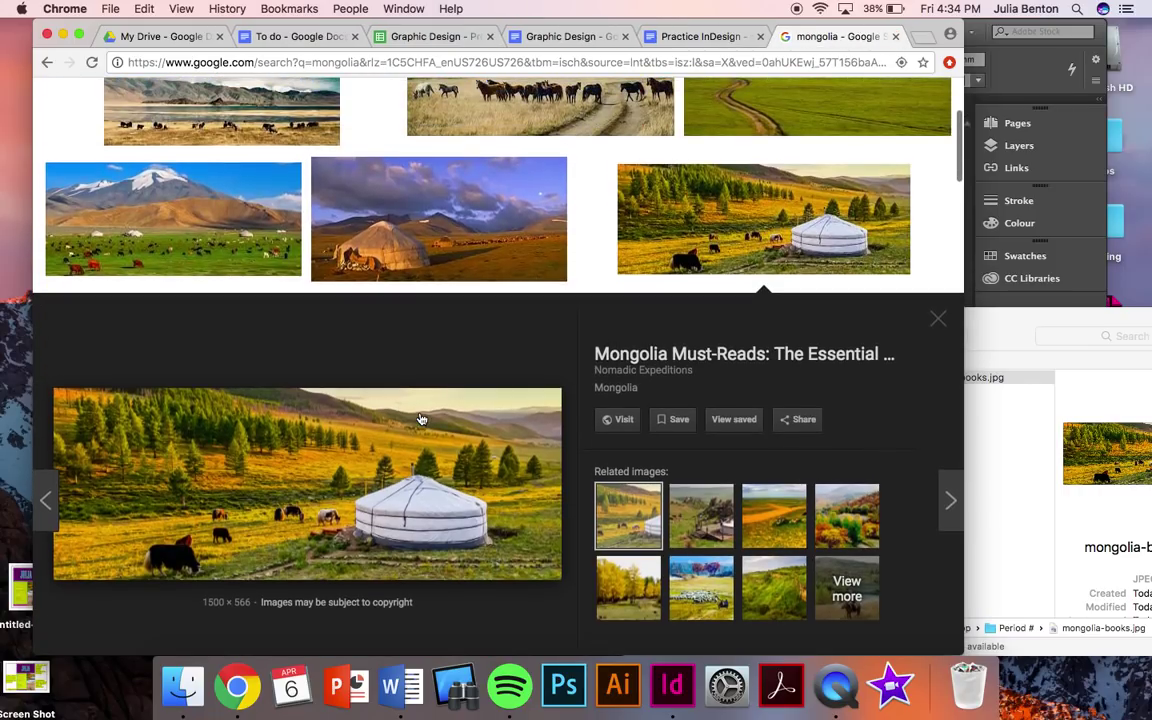
{"action": "left_click", "coordinate": [225, 220]}
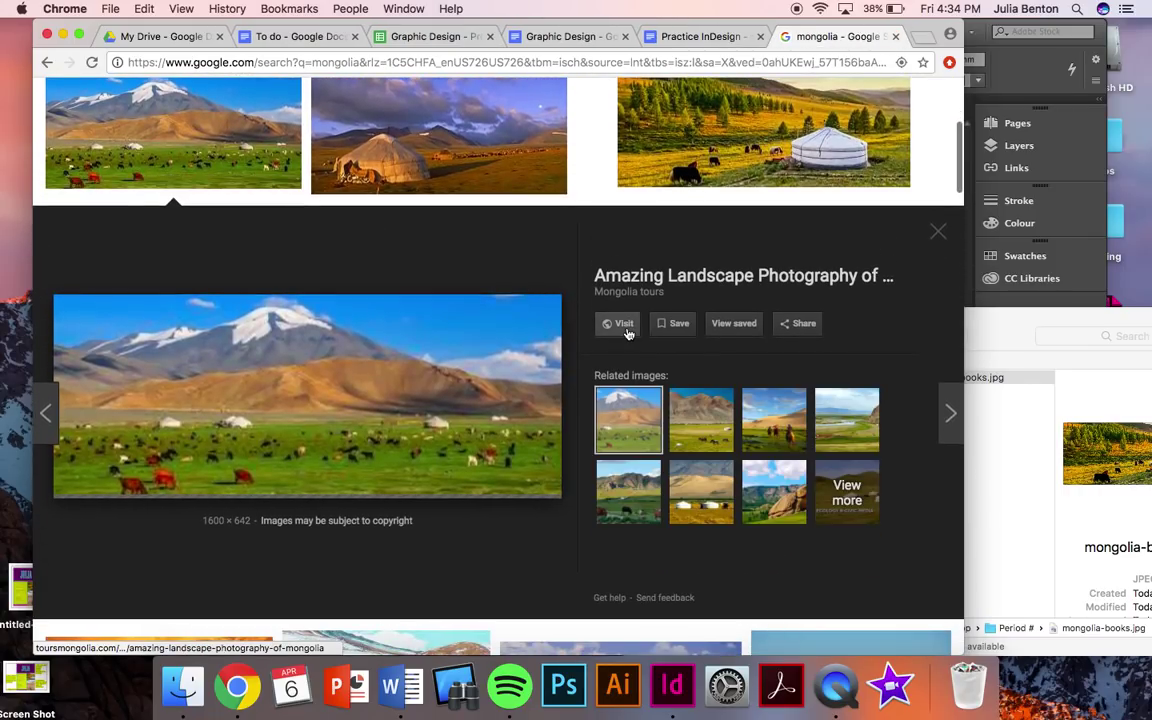
{"action": "left_click", "coordinate": [627, 332]}
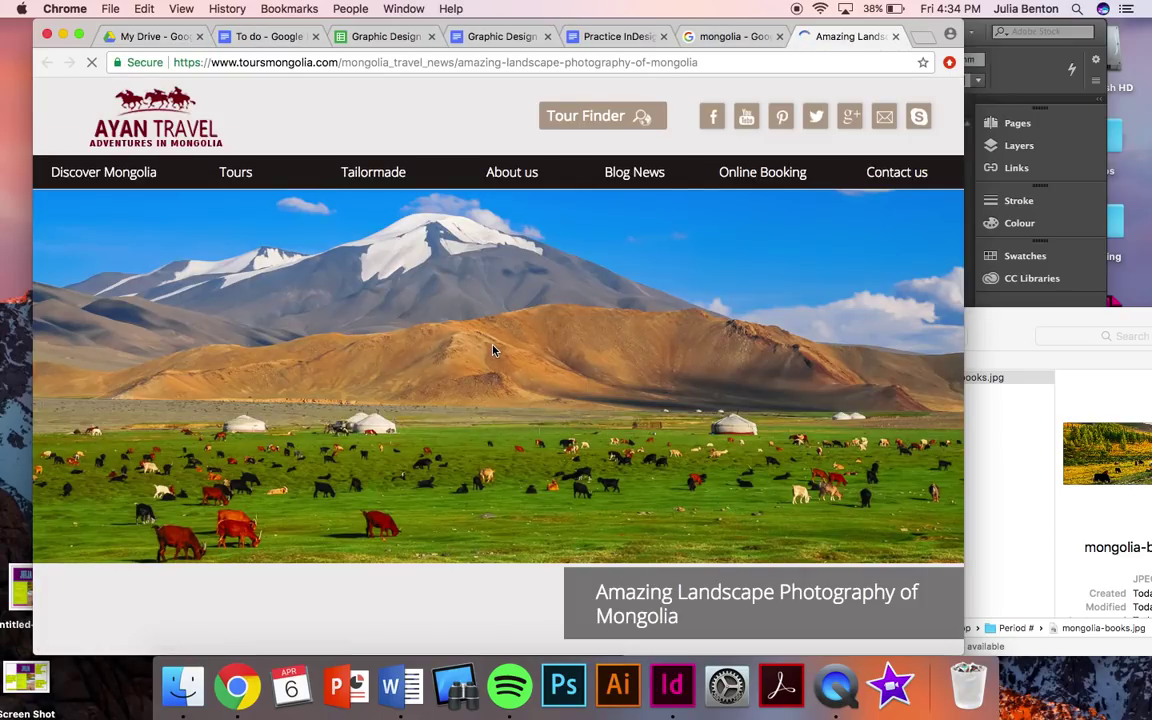
{"action": "left_click_drag", "start_coordinate": [493, 350], "coordinate": [1016, 462]}
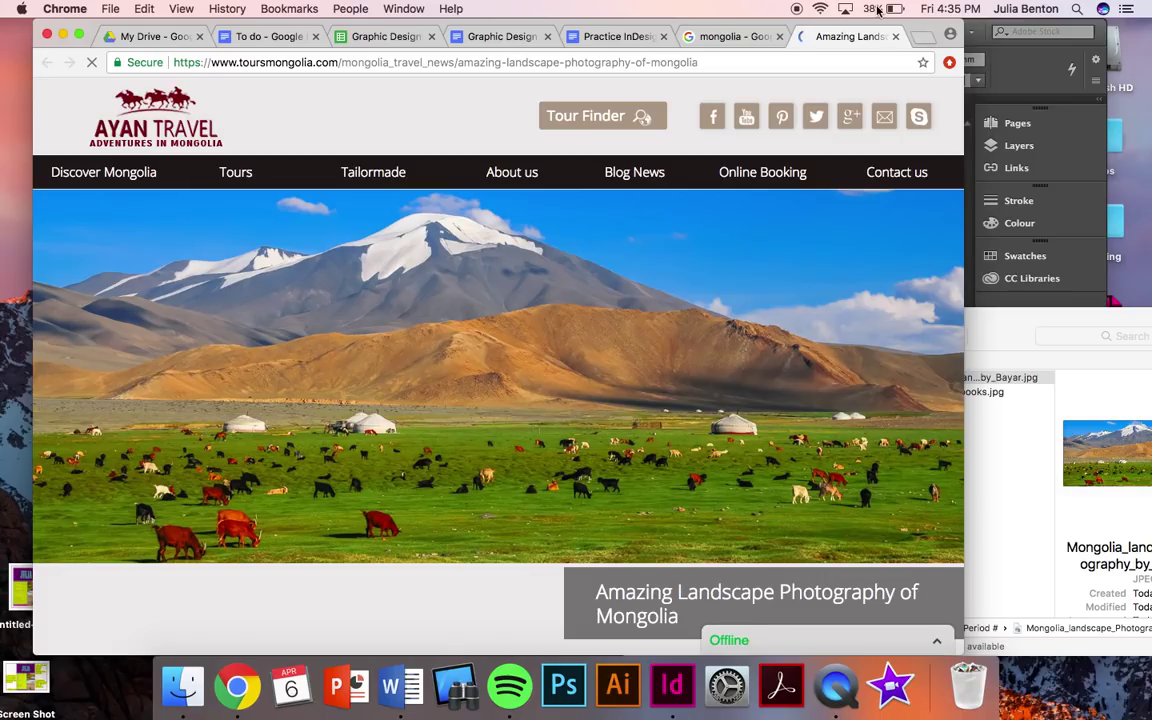
{"action": "left_click", "coordinate": [1013, 86]}
{"action": "left_click_drag", "start_coordinate": [669, 34], "coordinate": [633, 33]}
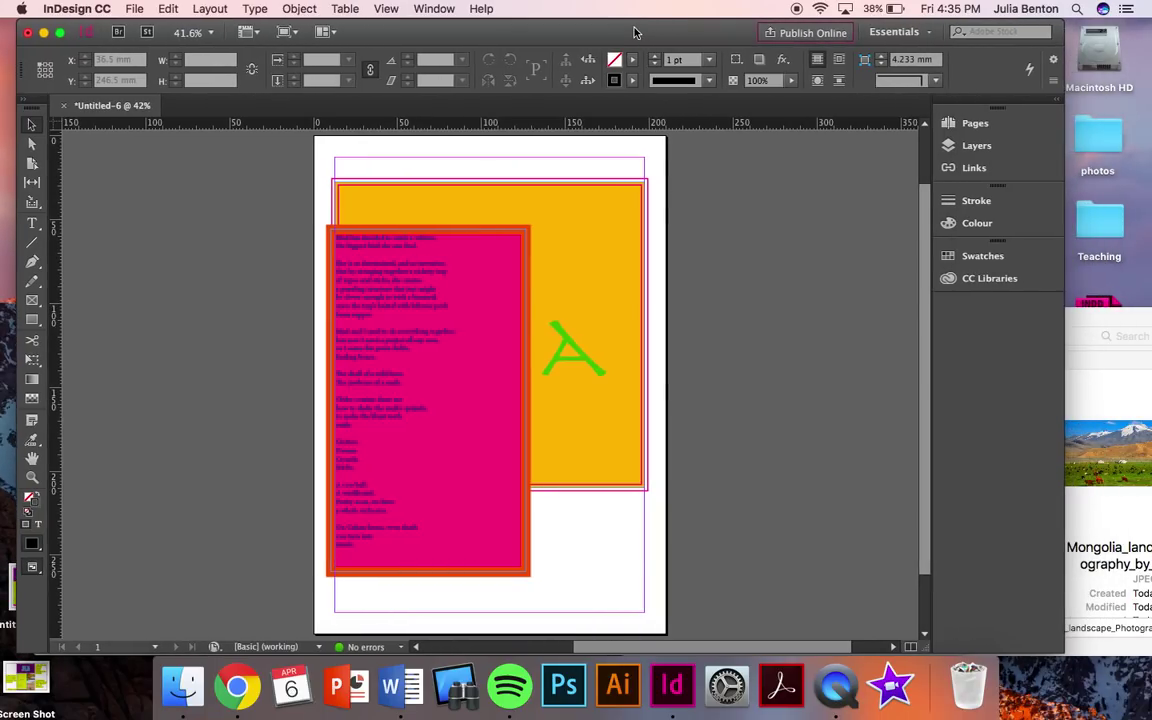
Step: Place the mountain landscape photo near the page top and crop its frame to 194.721 × 61.742 mm
{"action": "left_click", "coordinate": [1108, 388]}
{"action": "left_click_drag", "start_coordinate": [898, 303], "coordinate": [443, 222]}
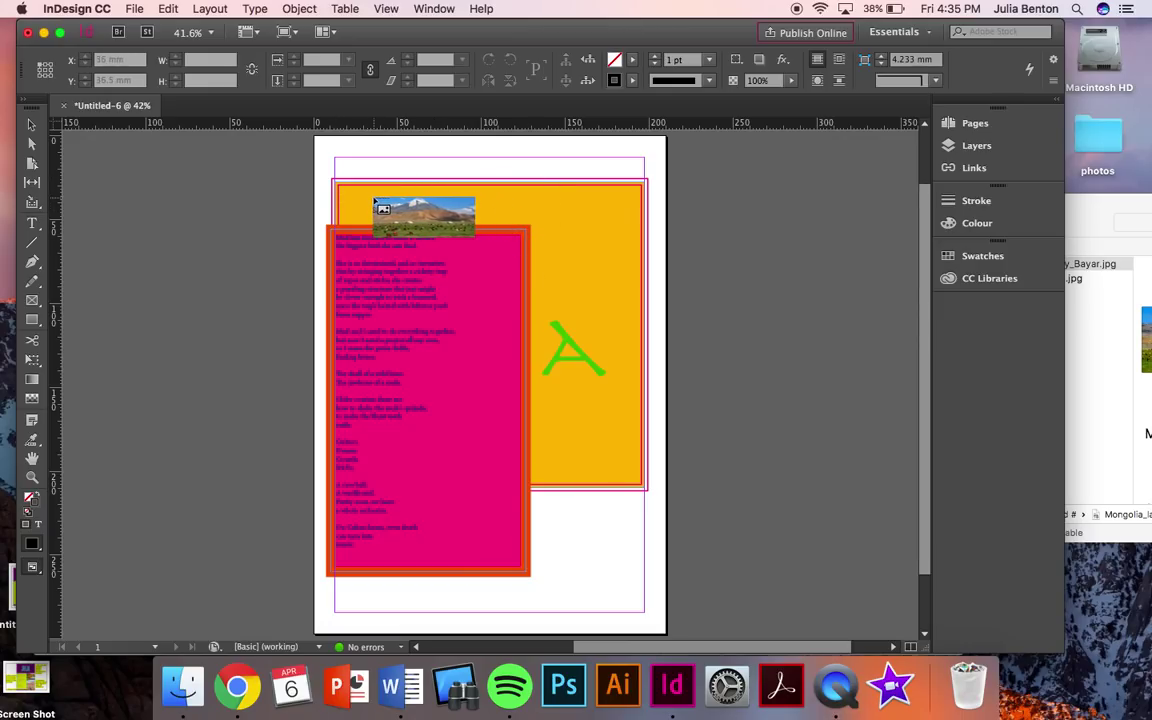
{"action": "left_click", "coordinate": [375, 201]}
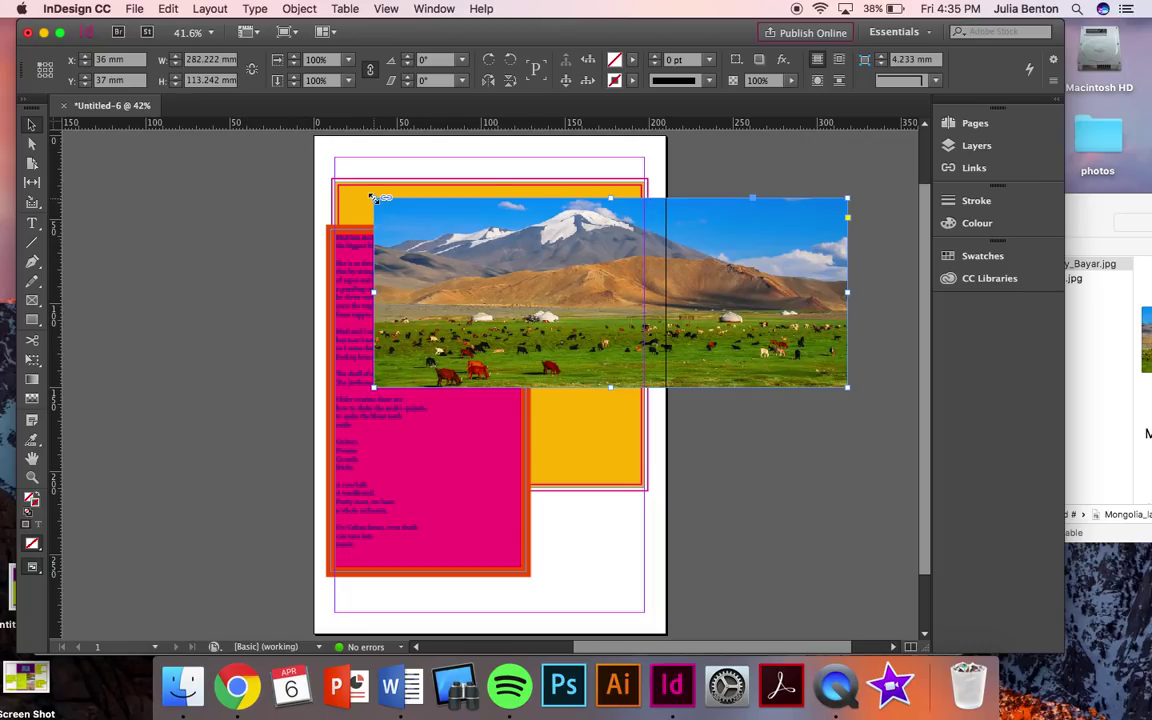
{"action": "left_click_drag", "start_coordinate": [372, 197], "coordinate": [521, 286]}
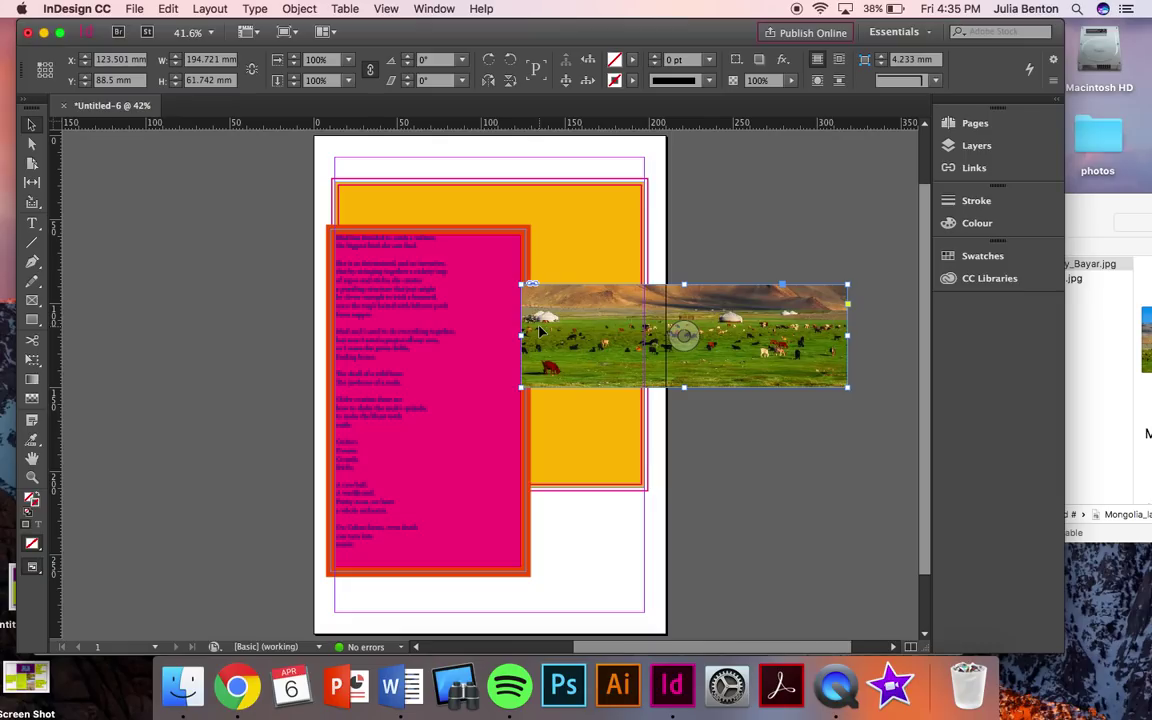
Step: Shrink the mountain photo to 135.467 × 54.356 mm at the page bottom, image filling its frame
{"action": "key", "text": "super+z"}
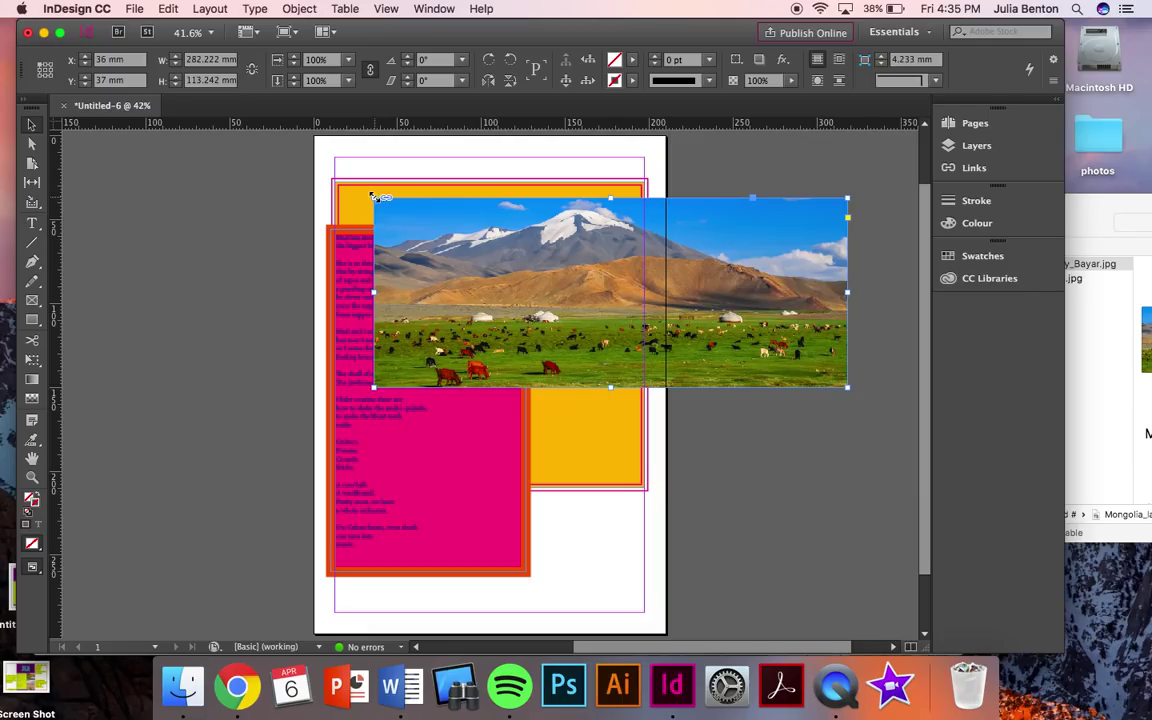
{"action": "left_click_drag", "start_coordinate": [372, 195], "coordinate": [622, 298]}
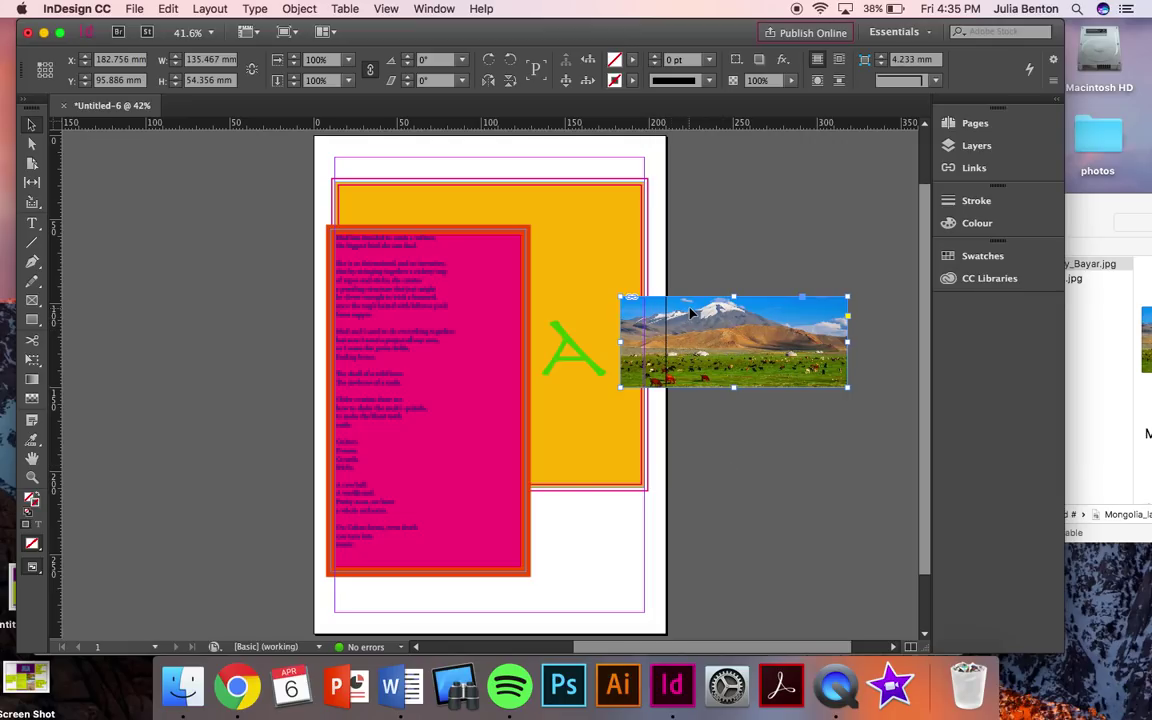
{"action": "left_click_drag", "start_coordinate": [691, 319], "coordinate": [395, 540]}
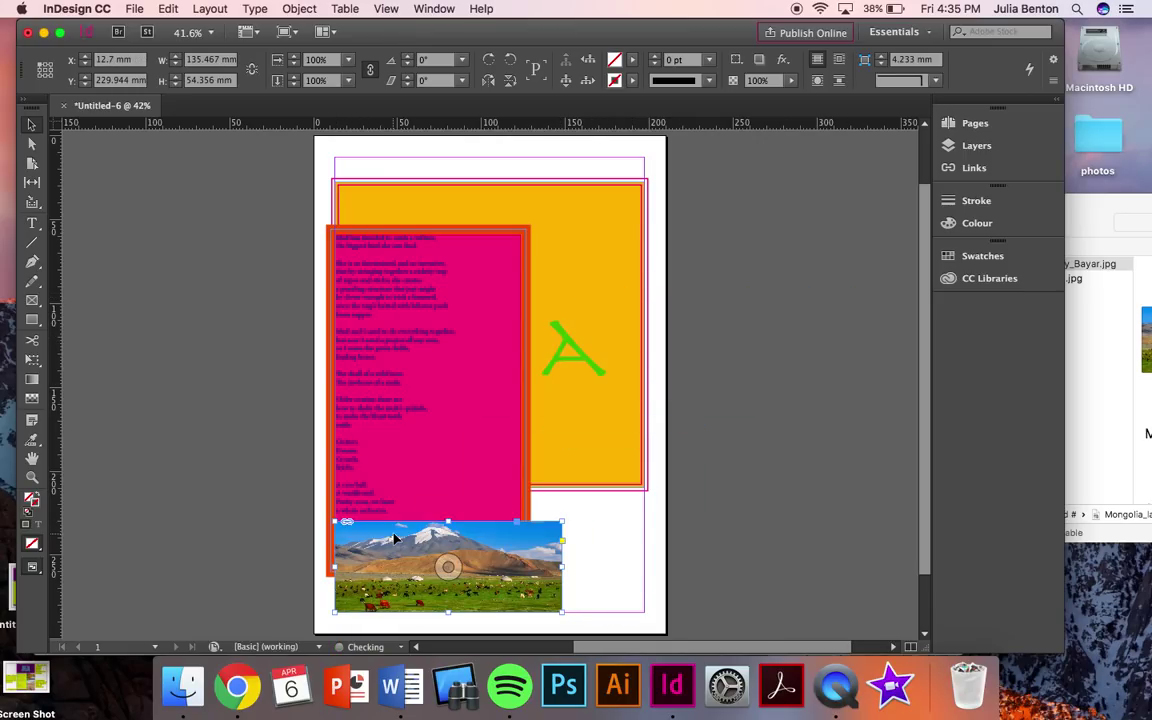
{"action": "left_click", "coordinate": [448, 567]}
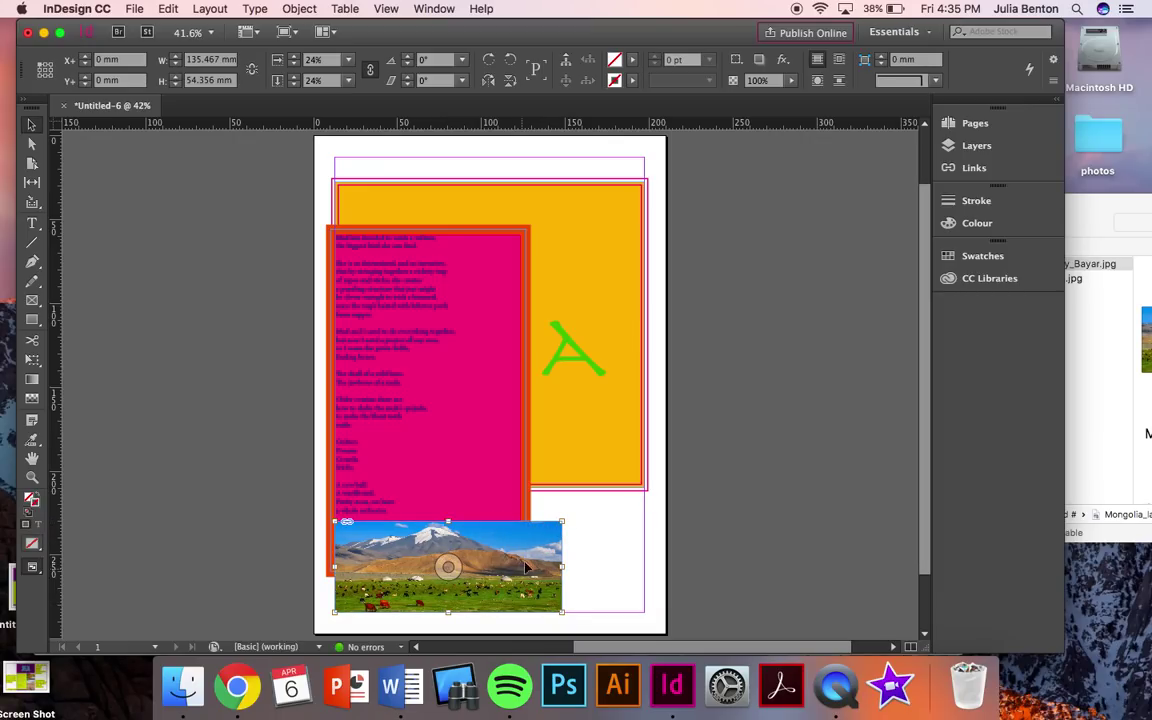
{"action": "left_click_drag", "start_coordinate": [527, 567], "coordinate": [566, 509]}
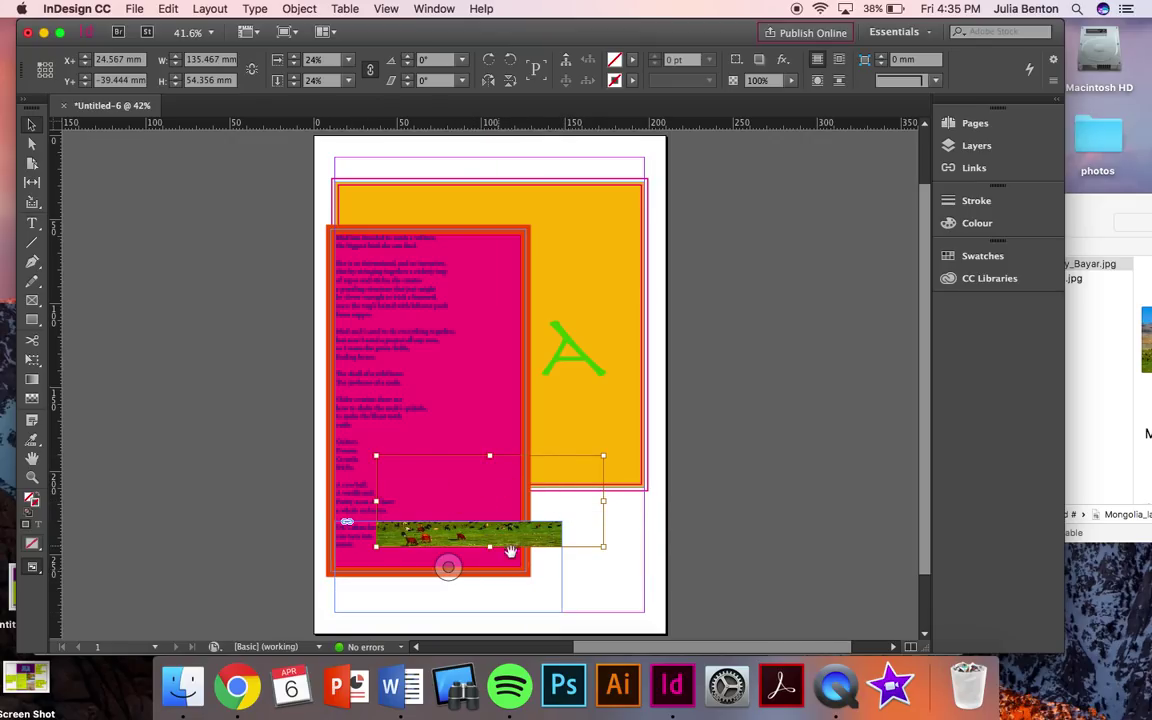
{"action": "key", "text": "super+alt+shift+c"}
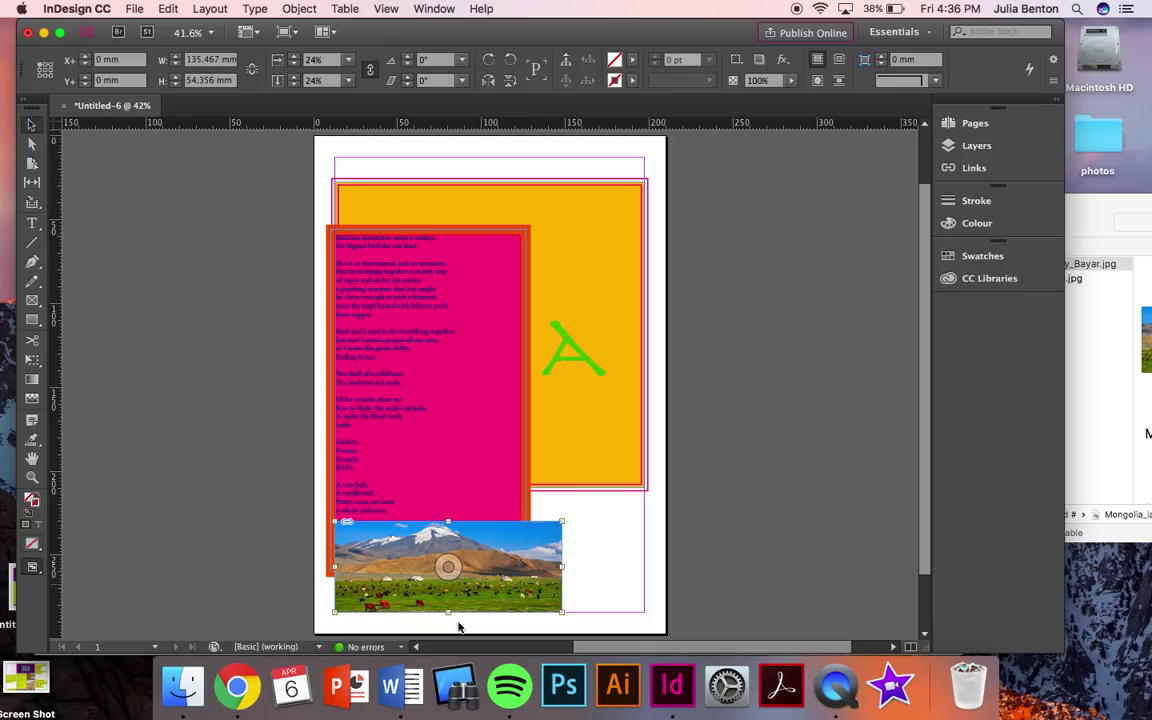
{"action": "left_click", "coordinate": [238, 538]}
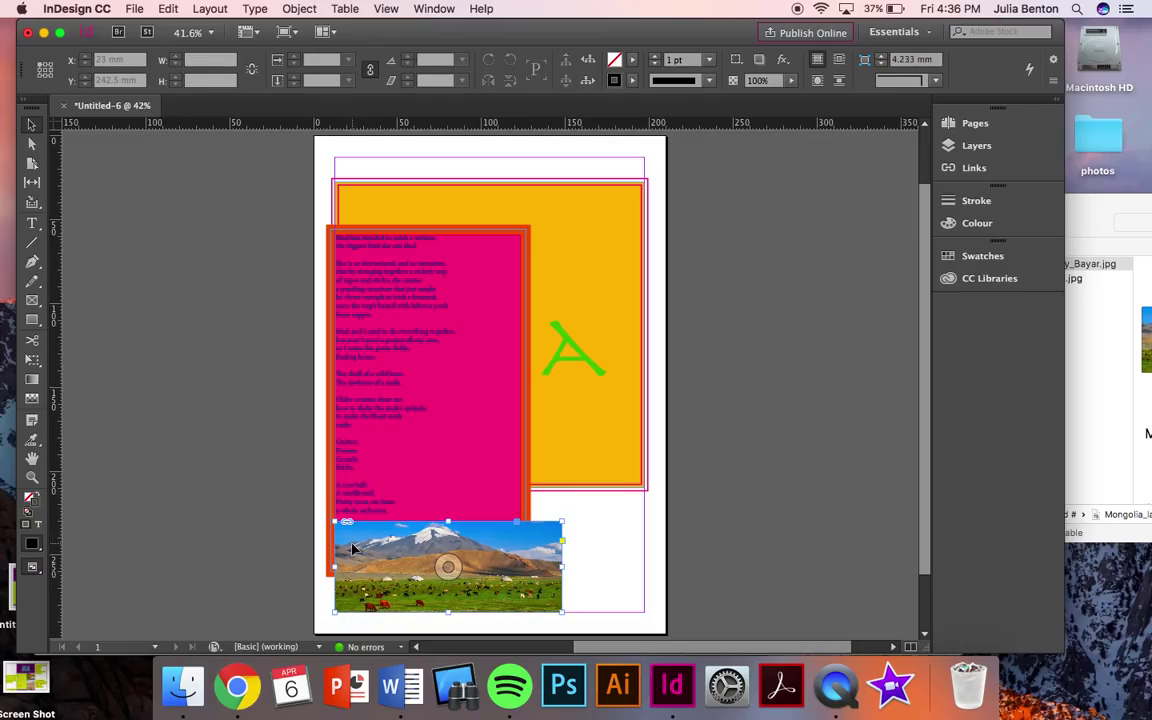
{"action": "mouse_move", "coordinate": [352, 548]}
{"action": "left_mouse_down"}
{"action": "mouse_move", "coordinate": [371, 549]}
{"action": "mouse_move", "coordinate": [355, 549]}
{"action": "left_mouse_up"}
Step: Drag mongolia-books.jpg from the Period # folder onto the InDesign page and place it
{"action": "left_click", "coordinate": [1107, 368]}
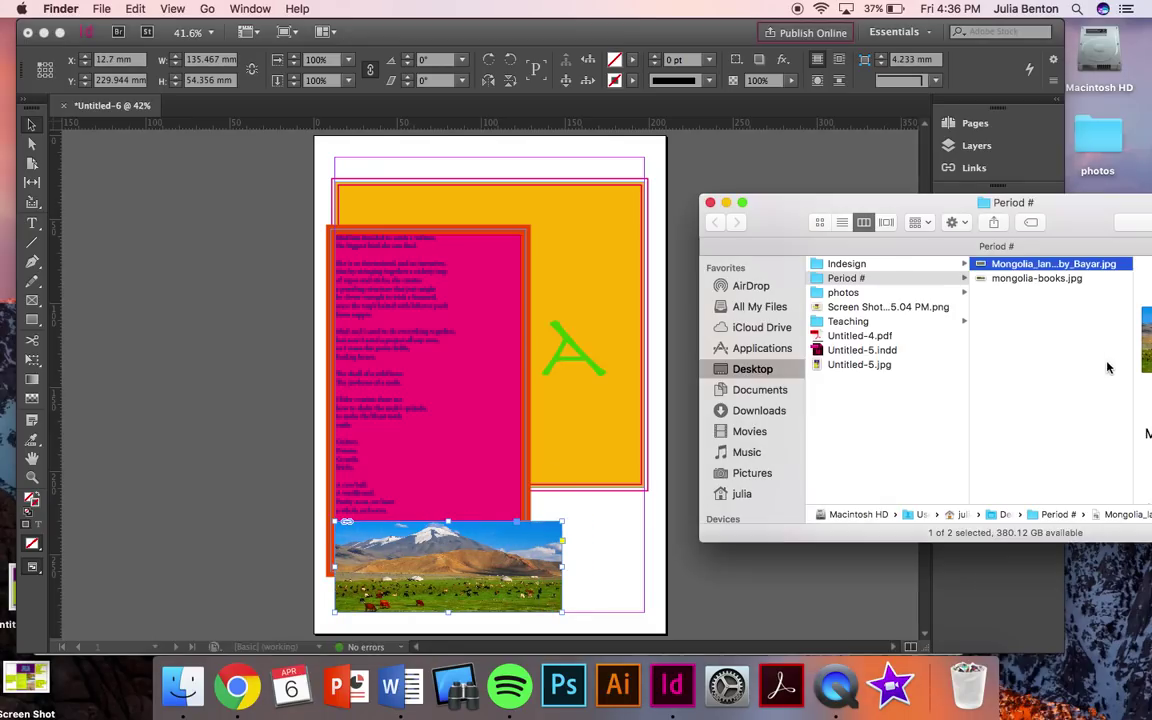
{"action": "right_click", "coordinate": [1060, 285]}
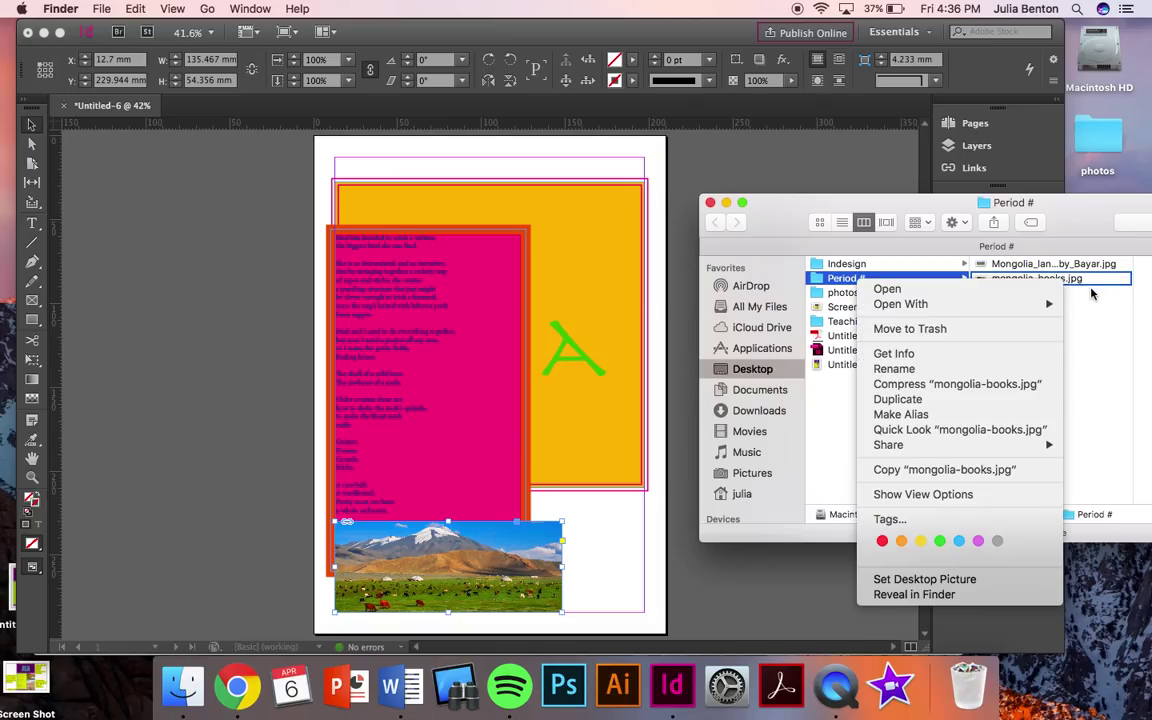
{"action": "left_click", "coordinate": [1079, 295]}
{"action": "left_click", "coordinate": [1036, 279]}
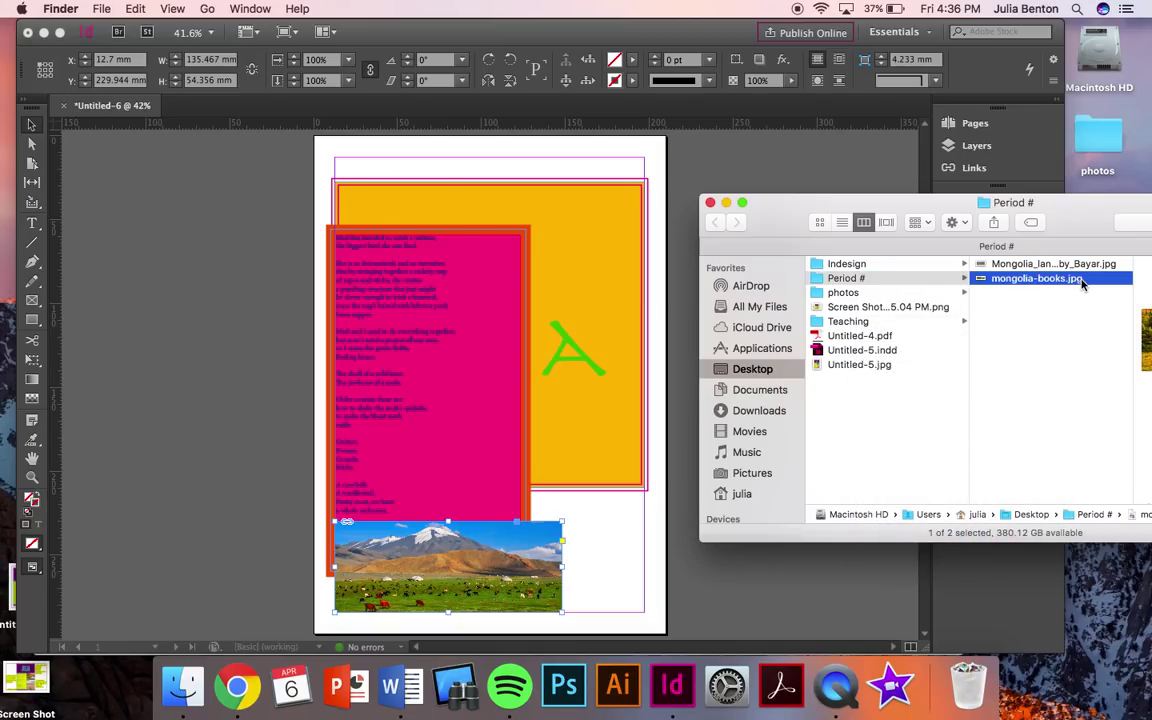
{"action": "left_click_drag", "start_coordinate": [1036, 279], "coordinate": [512, 329]}
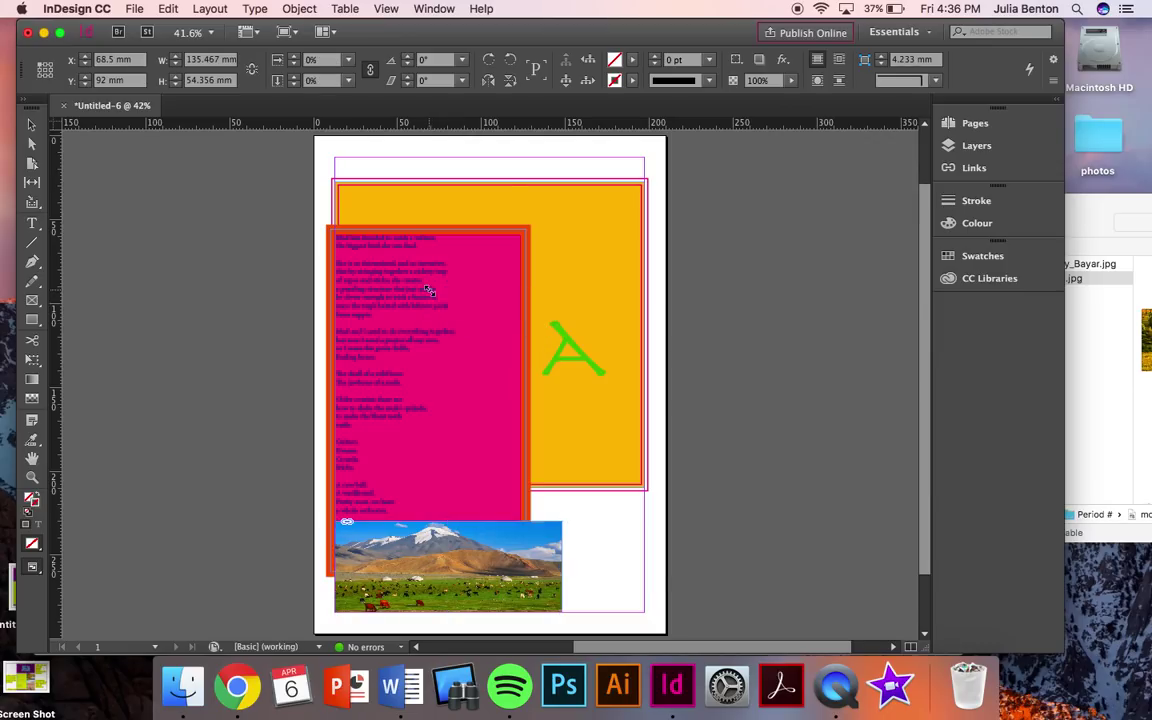
{"action": "left_click", "coordinate": [428, 290]}
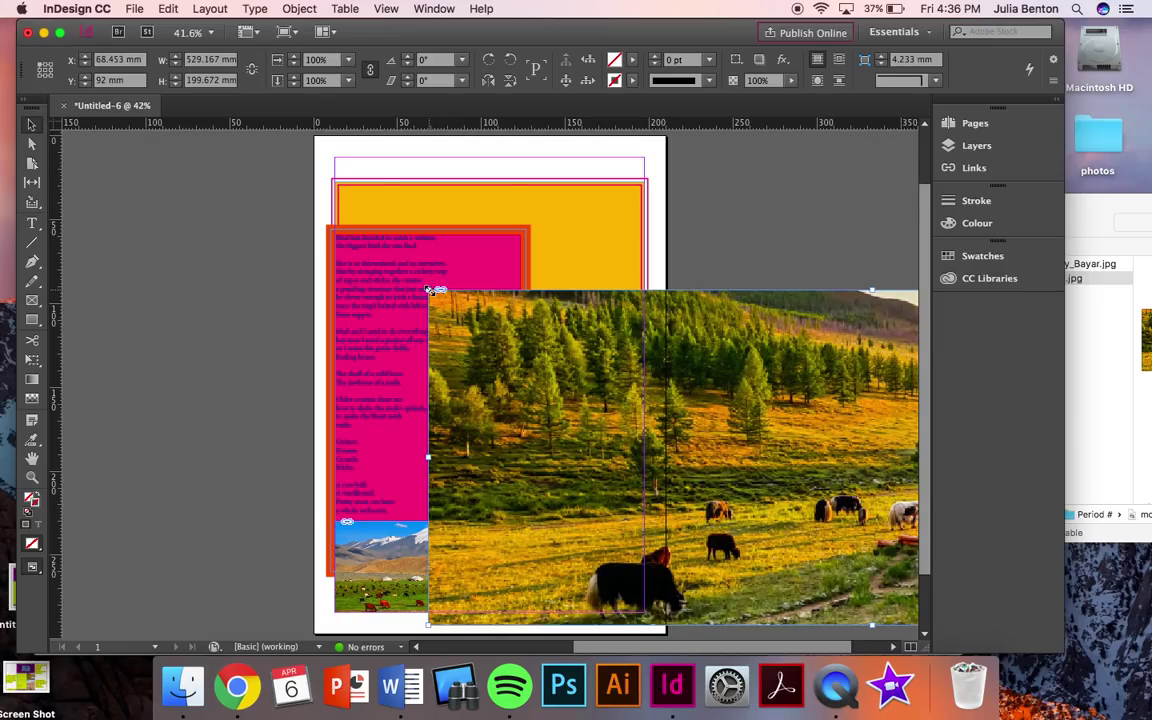
Step: Scale the yurt photo to 186.893 × 70.521 mm, aligned to the top-left margin
{"action": "left_click_drag", "start_coordinate": [428, 290], "coordinate": [321, 333]}
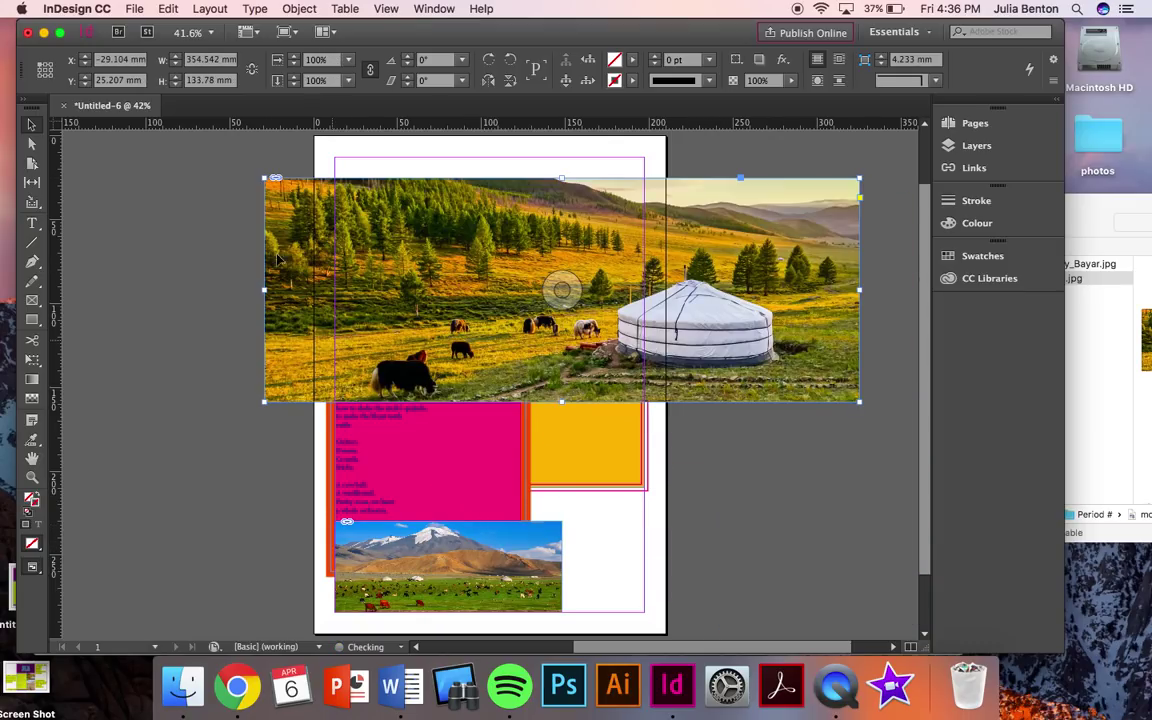
{"action": "left_click_drag", "start_coordinate": [265, 179], "coordinate": [455, 250]}
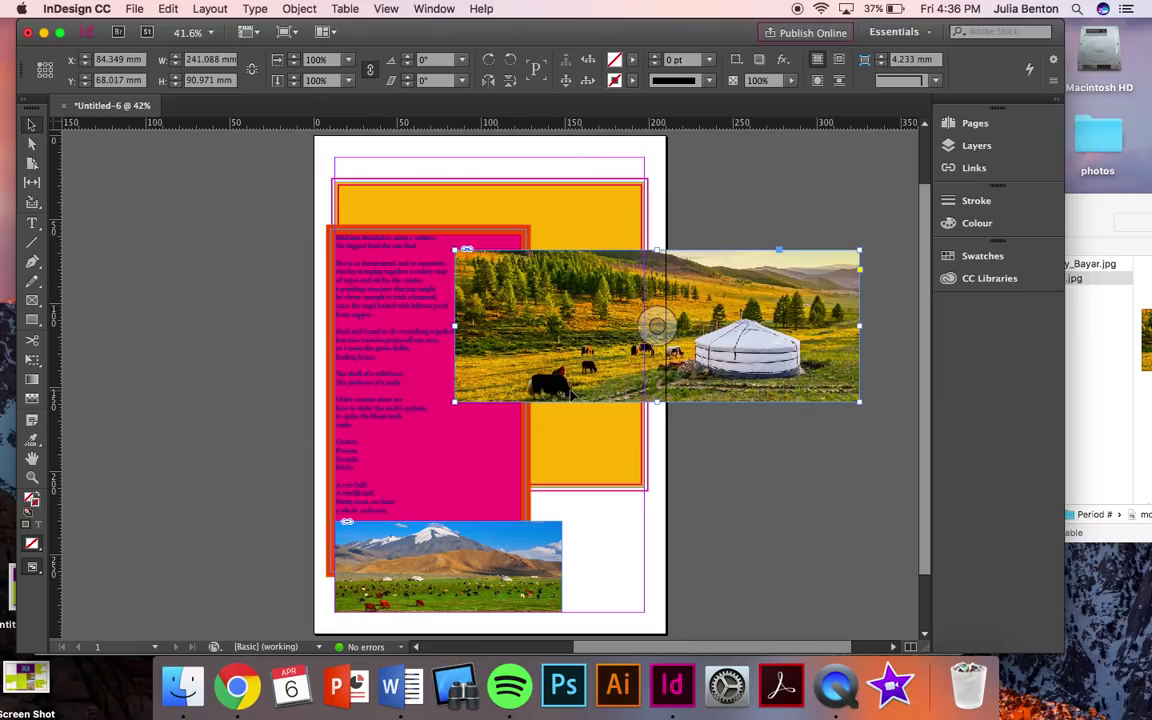
{"action": "left_click_drag", "start_coordinate": [612, 379], "coordinate": [492, 287]}
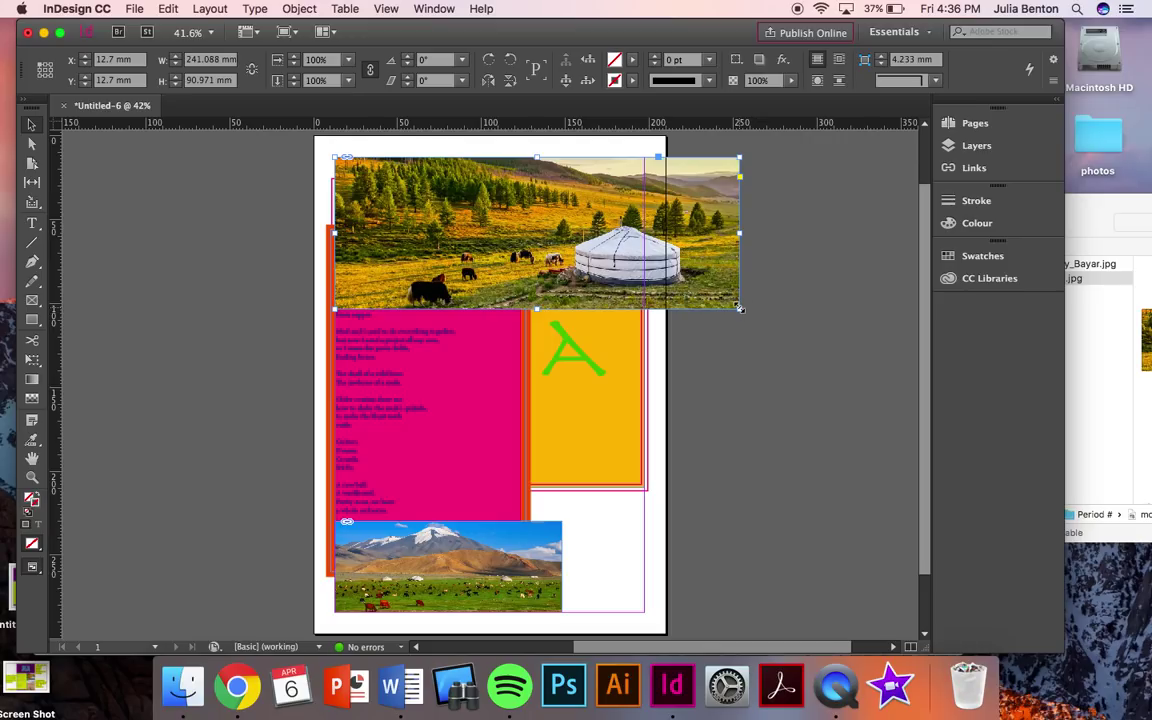
{"action": "left_click_drag", "start_coordinate": [739, 309], "coordinate": [650, 277]}
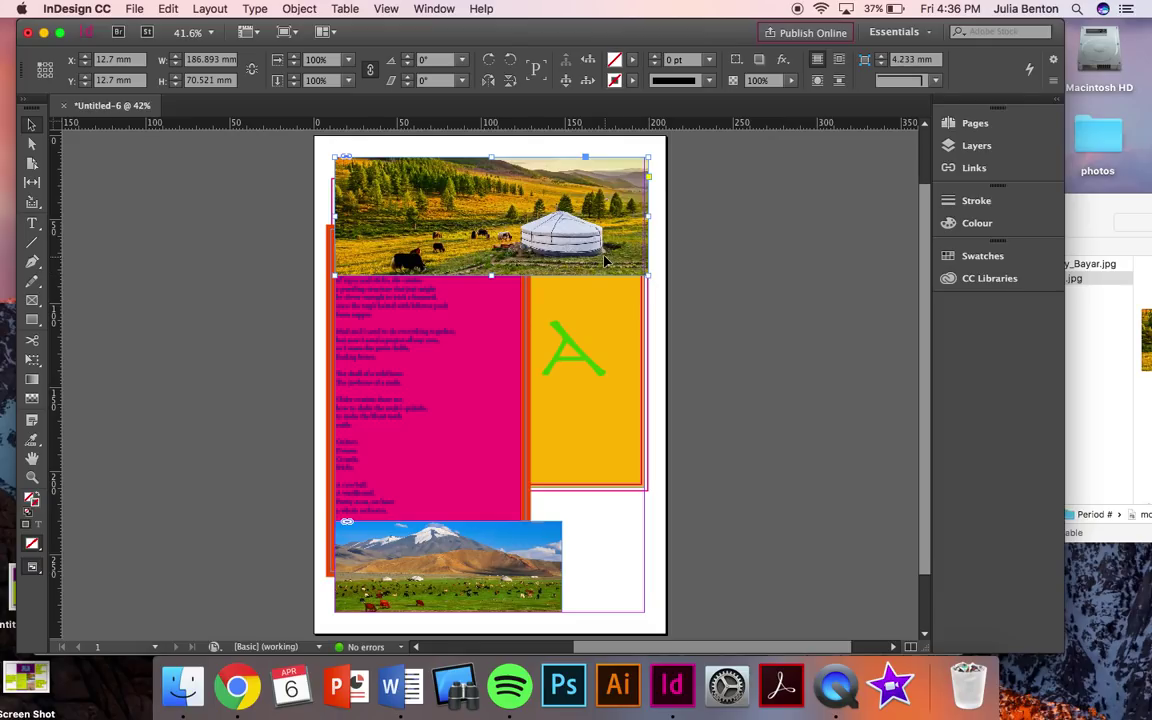
{"action": "key", "text": "super+z"}
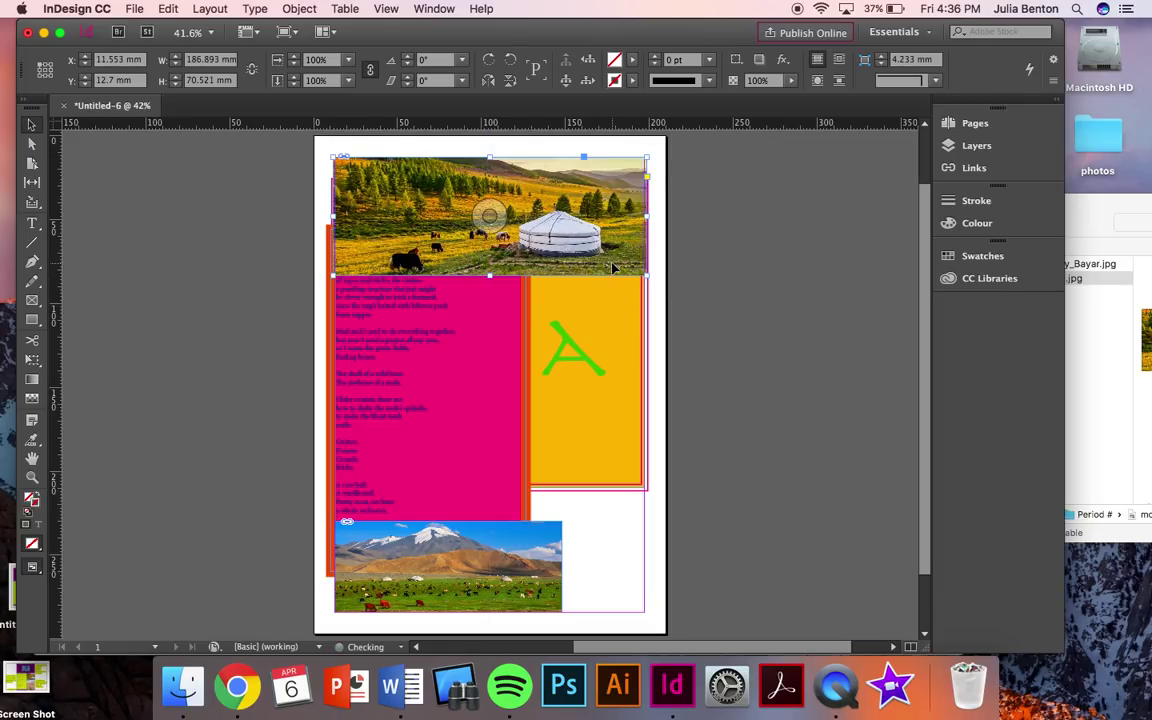
{"action": "left_click", "coordinate": [698, 276]}
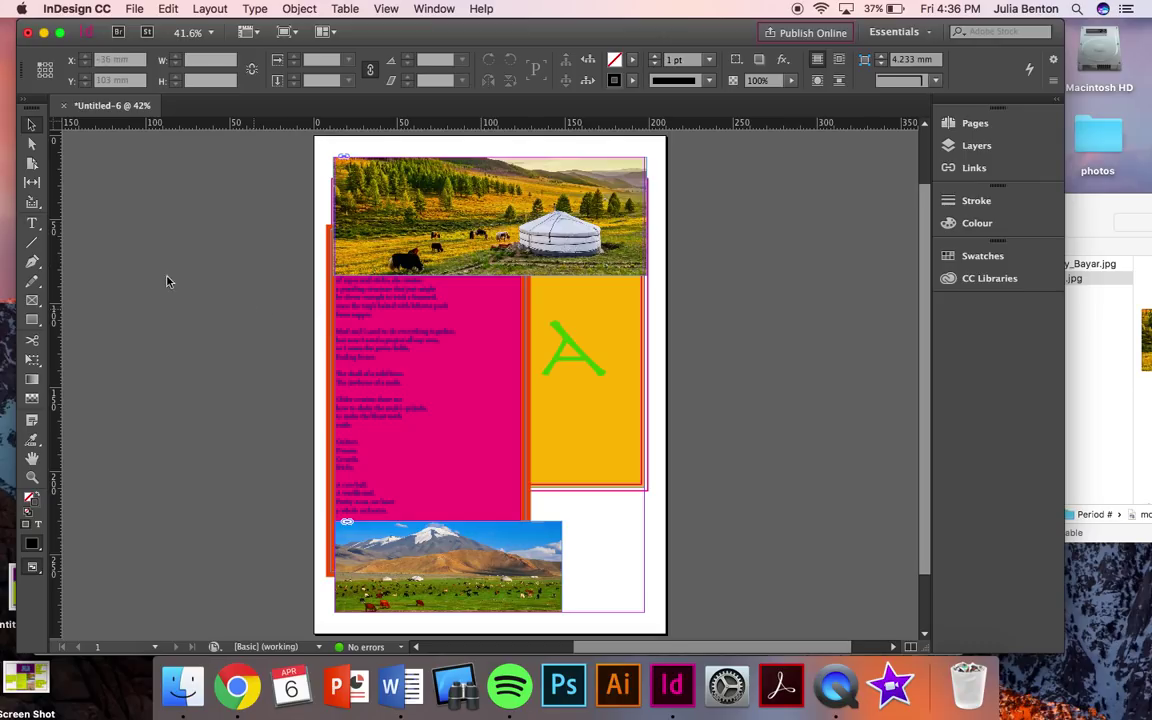
Step: Draw a diagonal line over the poem and yellow box, styled as a 10 pt green Japanese Dots stroke
{"action": "left_click", "coordinate": [32, 244]}
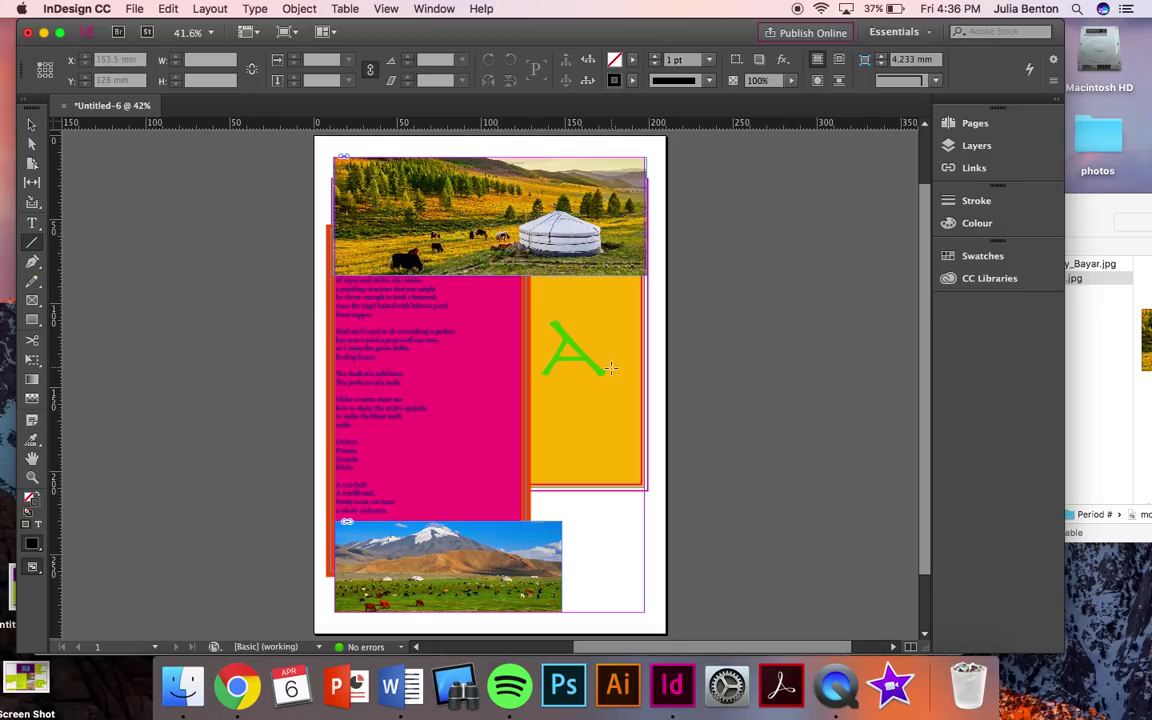
{"action": "left_click_drag", "start_coordinate": [465, 424], "coordinate": [633, 516]}
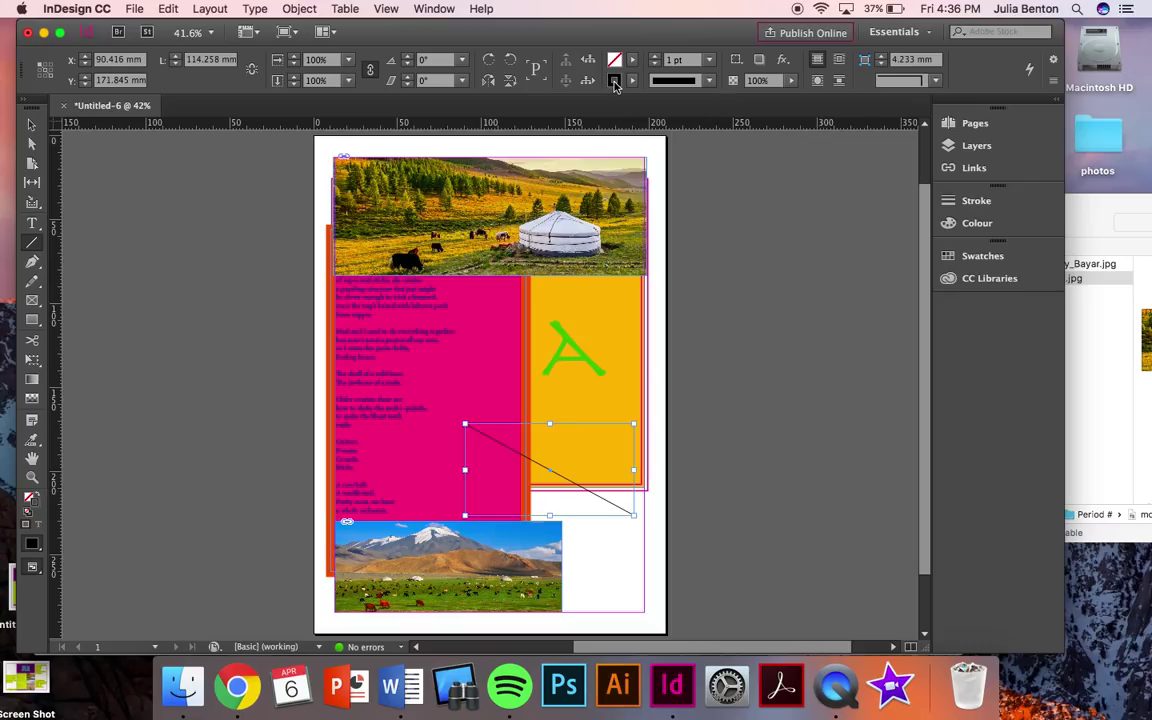
{"action": "double_click", "coordinate": [615, 86]}
{"action": "left_click", "coordinate": [801, 189]}
{"action": "left_click", "coordinate": [1032, 145]}
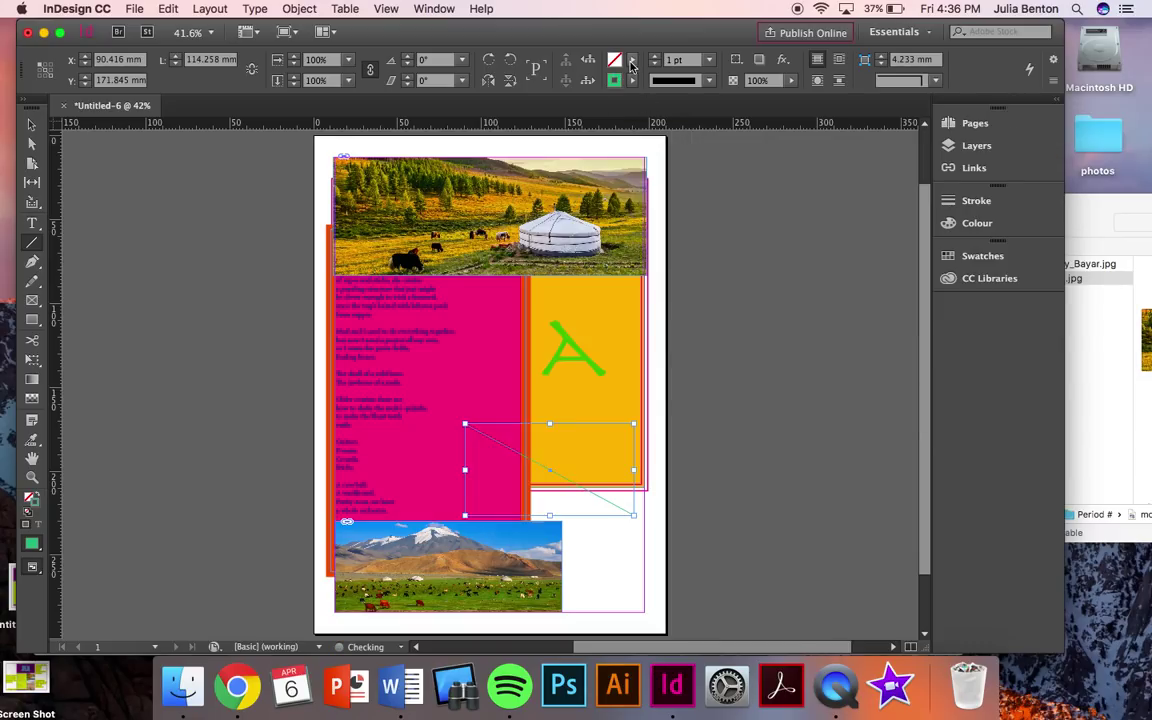
{"action": "left_click", "coordinate": [655, 57]}
{"action": "left_click", "coordinate": [655, 57]}
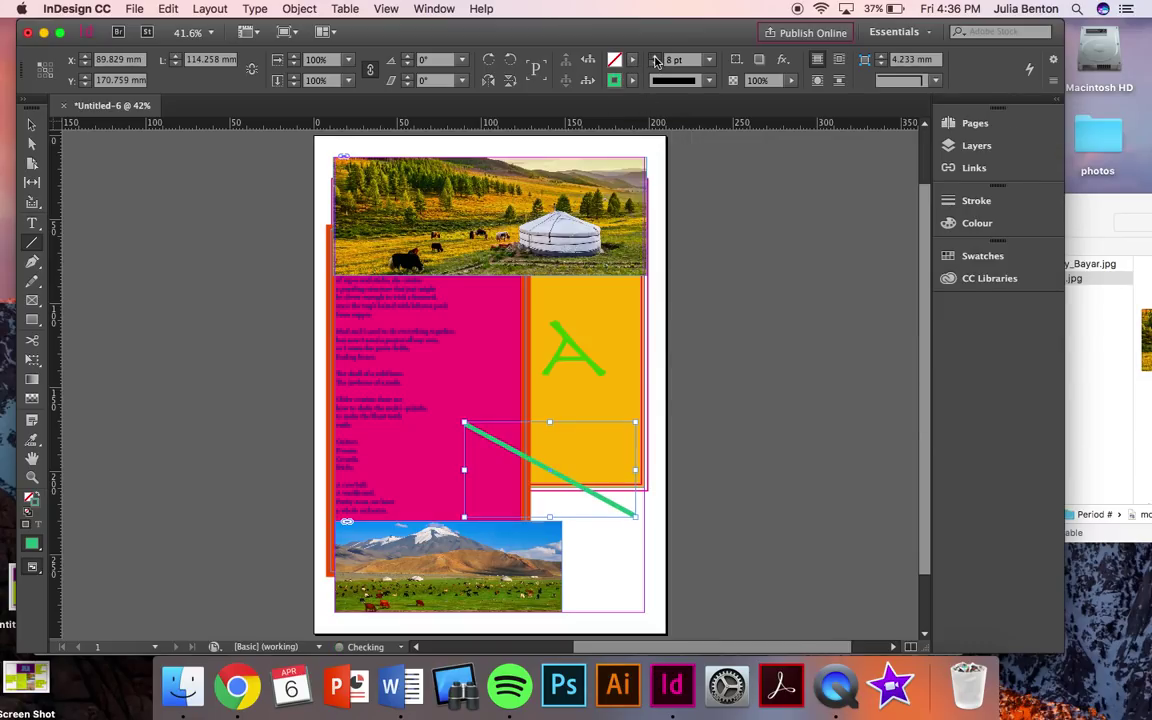
{"action": "left_click", "coordinate": [708, 81]}
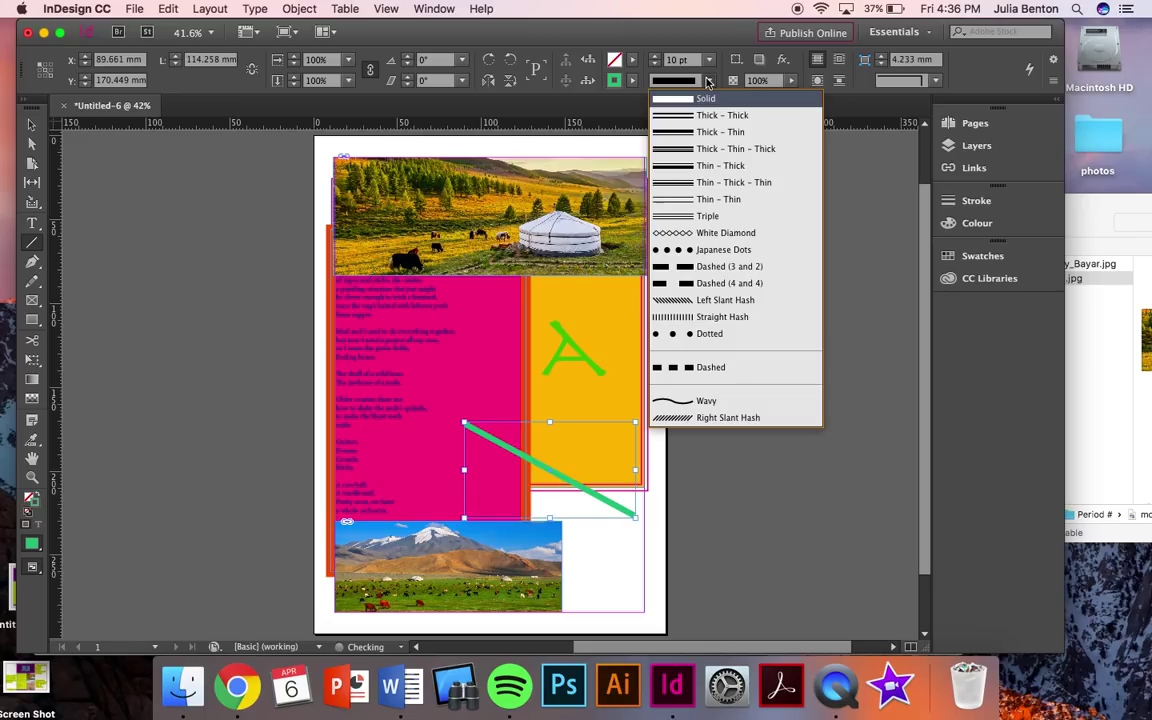
{"action": "left_click", "coordinate": [718, 250]}
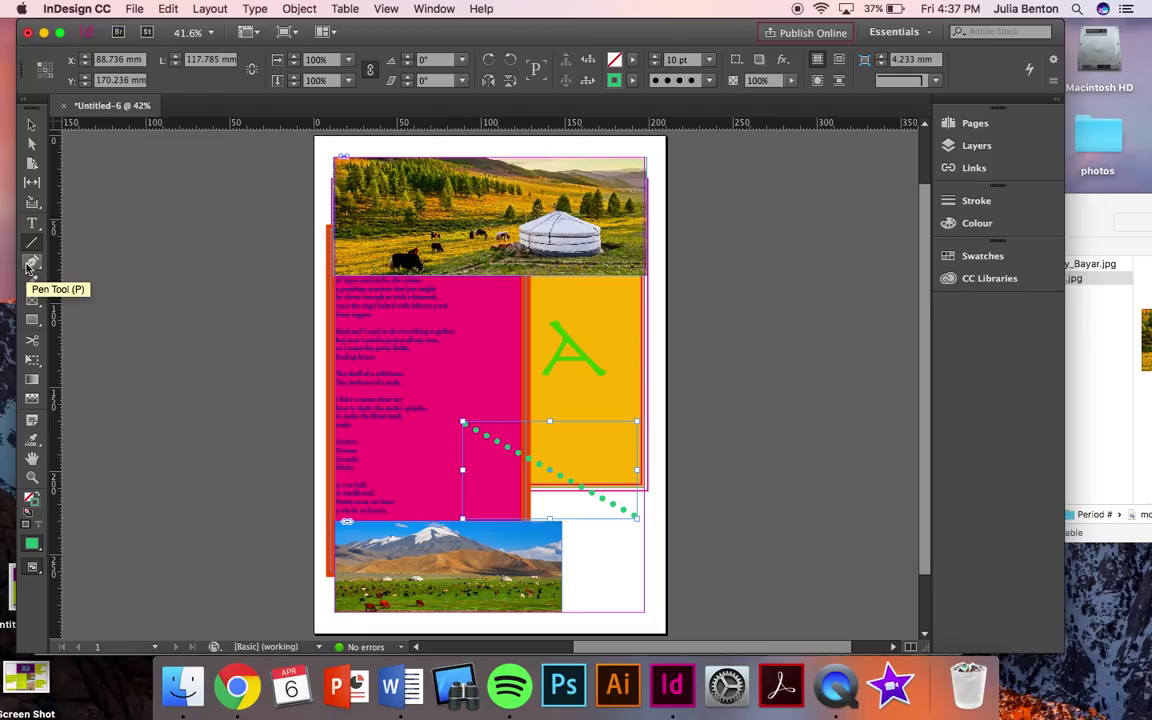
Step: Draw a seven-point zigzag path across the pink poem frame with the Pen Tool
{"action": "left_click", "coordinate": [31, 263]}
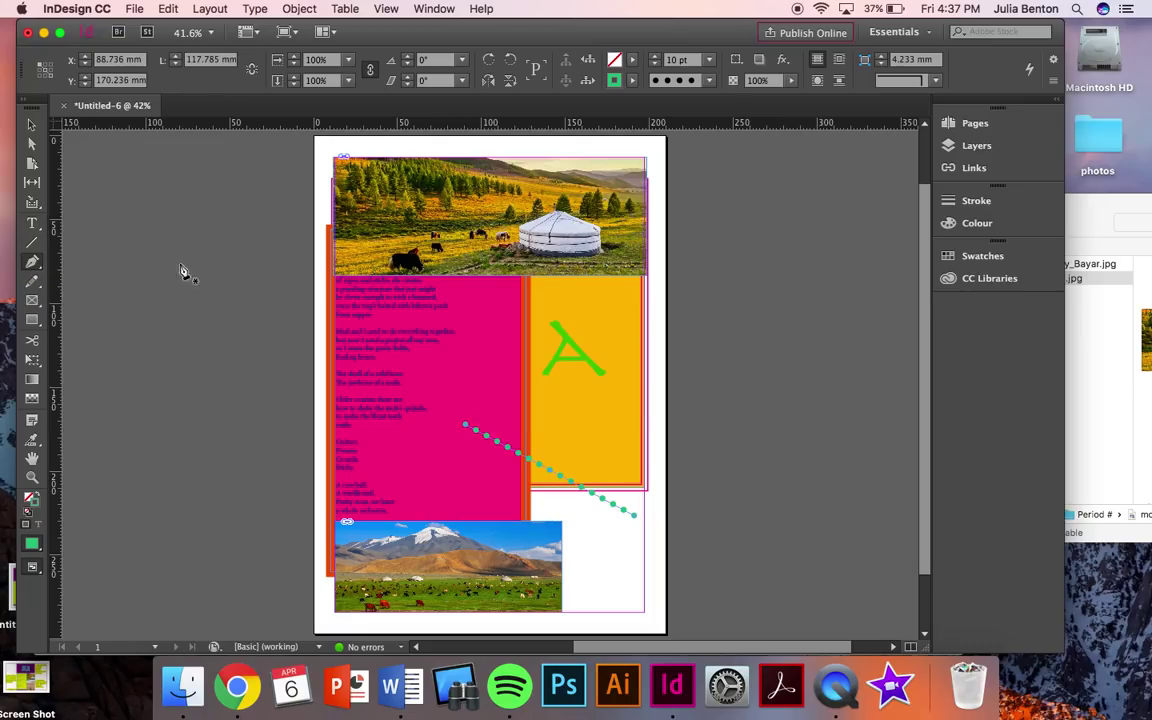
{"action": "left_click", "coordinate": [437, 376]}
{"action": "left_click", "coordinate": [449, 326]}
{"action": "left_click", "coordinate": [468, 376]}
{"action": "left_click", "coordinate": [470, 326]}
{"action": "left_click", "coordinate": [490, 385]}
{"action": "left_click", "coordinate": [490, 328]}
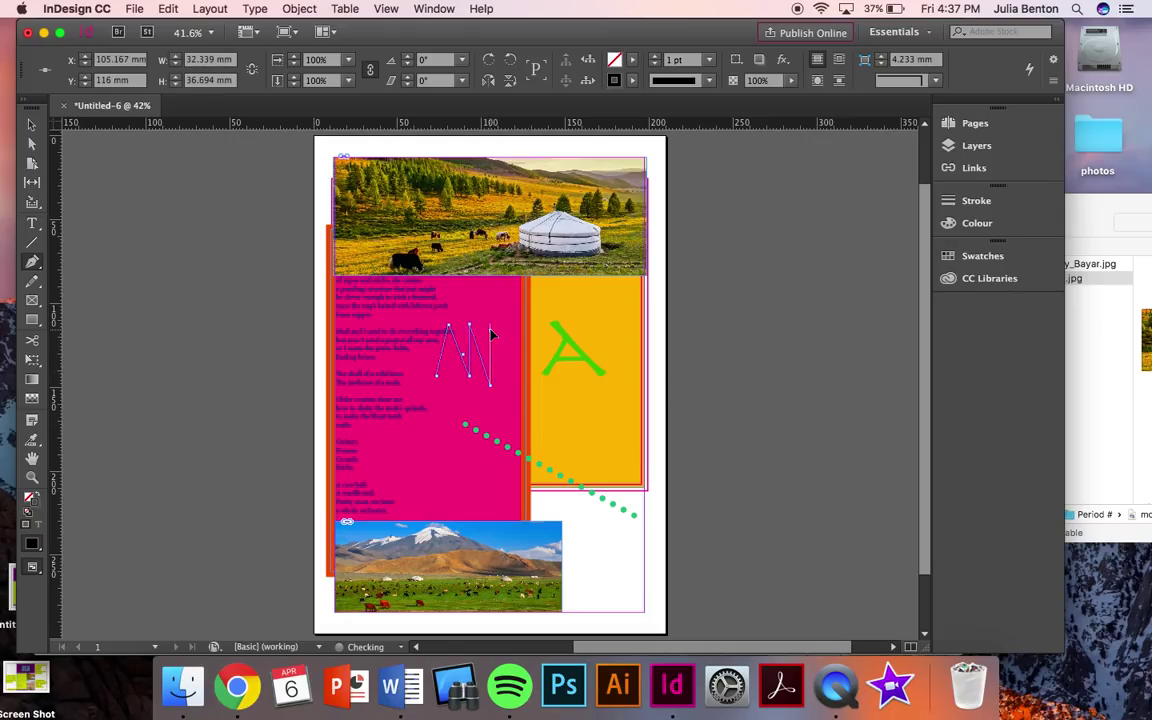
{"action": "left_click", "coordinate": [509, 405]}
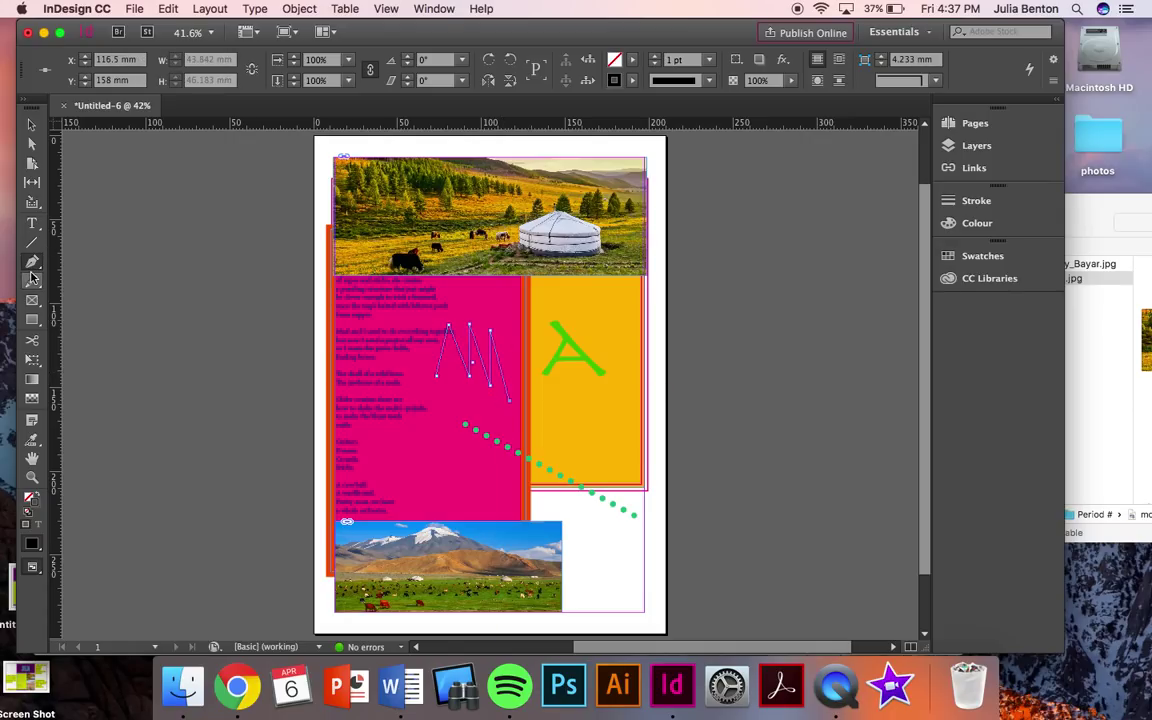
Step: Draw a freehand heart on the poem frame and fill it cyan
{"action": "left_click", "coordinate": [32, 281]}
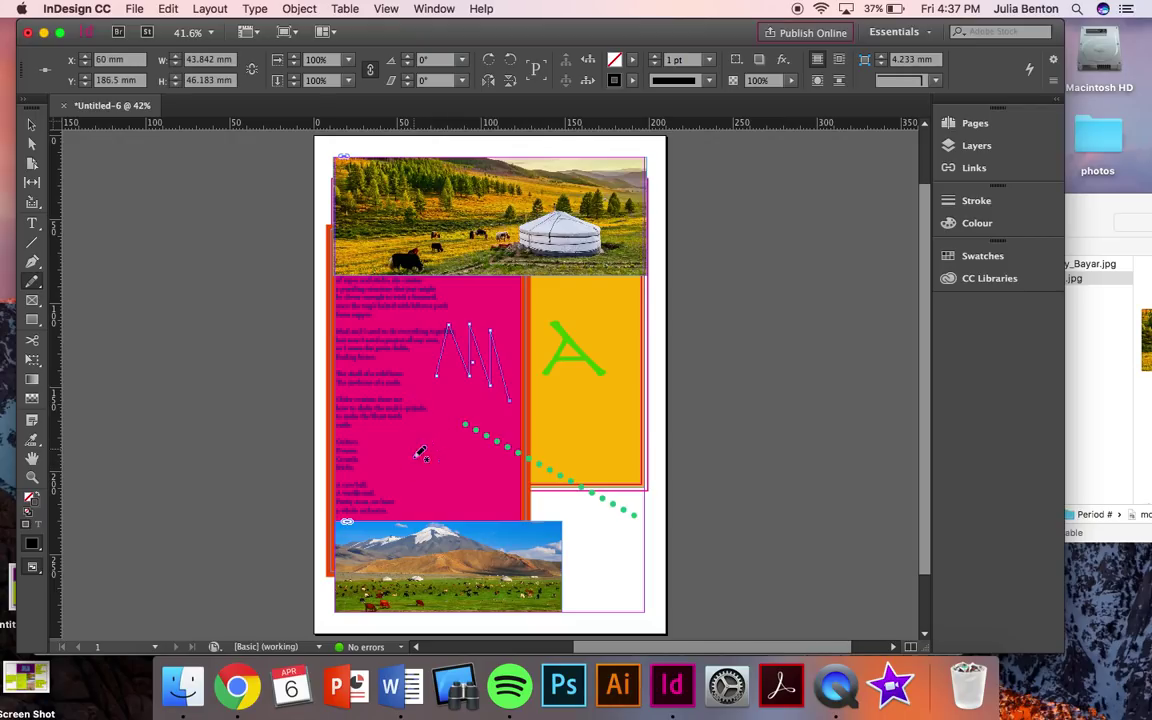
{"action": "mouse_move", "coordinate": [440, 452]}
{"action": "left_mouse_down"}
{"action": "mouse_move", "coordinate": [415, 445]}
{"action": "mouse_move", "coordinate": [448, 498]}
{"action": "mouse_move", "coordinate": [441, 452]}
{"action": "left_mouse_up"}
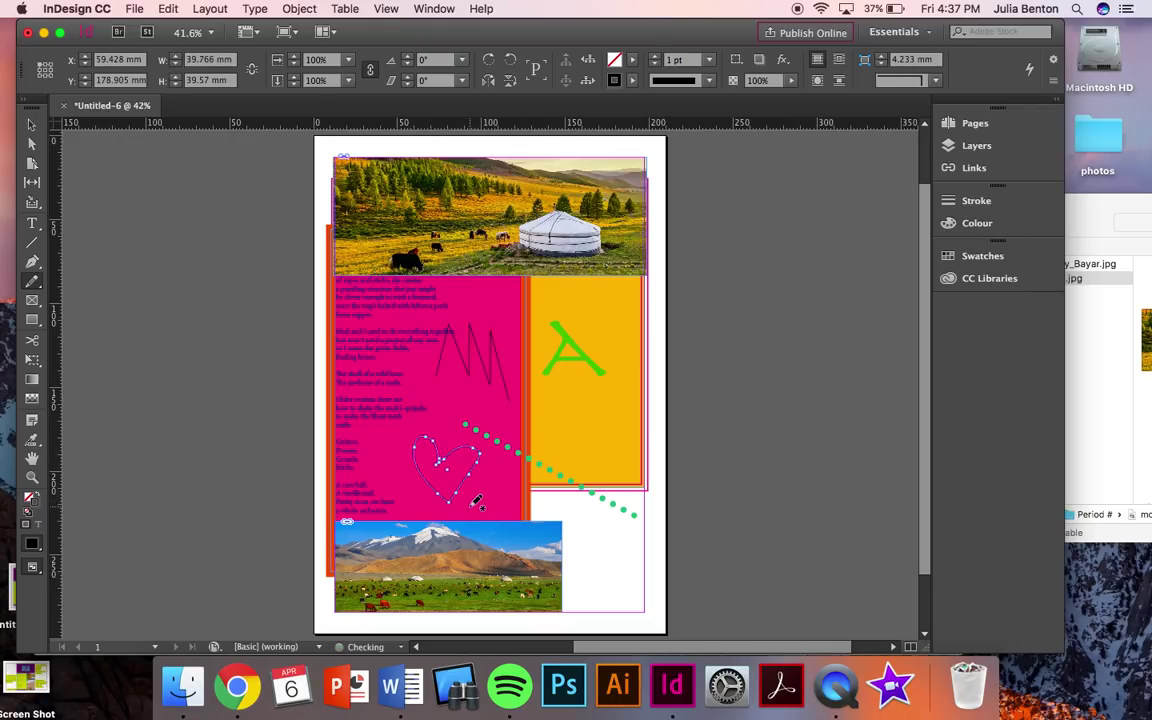
{"action": "double_click", "coordinate": [619, 65]}
{"action": "left_click_drag", "start_coordinate": [883, 196], "coordinate": [899, 163]}
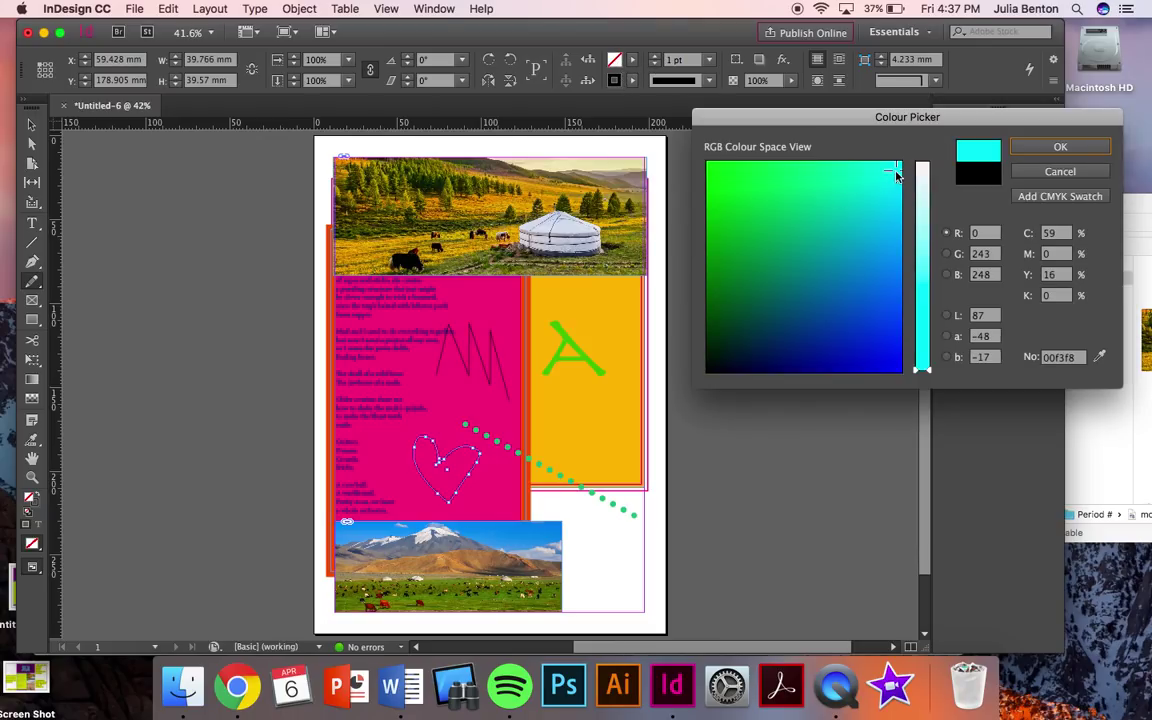
{"action": "left_click", "coordinate": [1060, 147]}
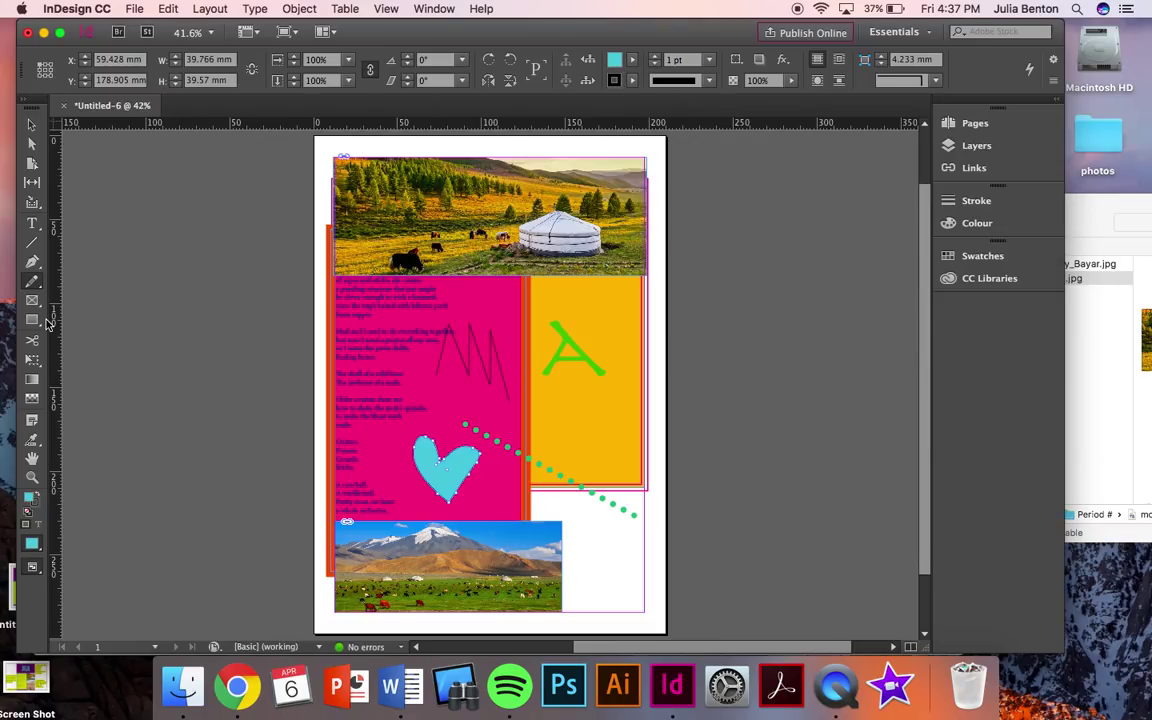
Step: Draw an ellipse below the orange box and fill it bright green (65f756)
{"action": "left_click", "coordinate": [36, 322]}
{"action": "left_click", "coordinate": [36, 322]}
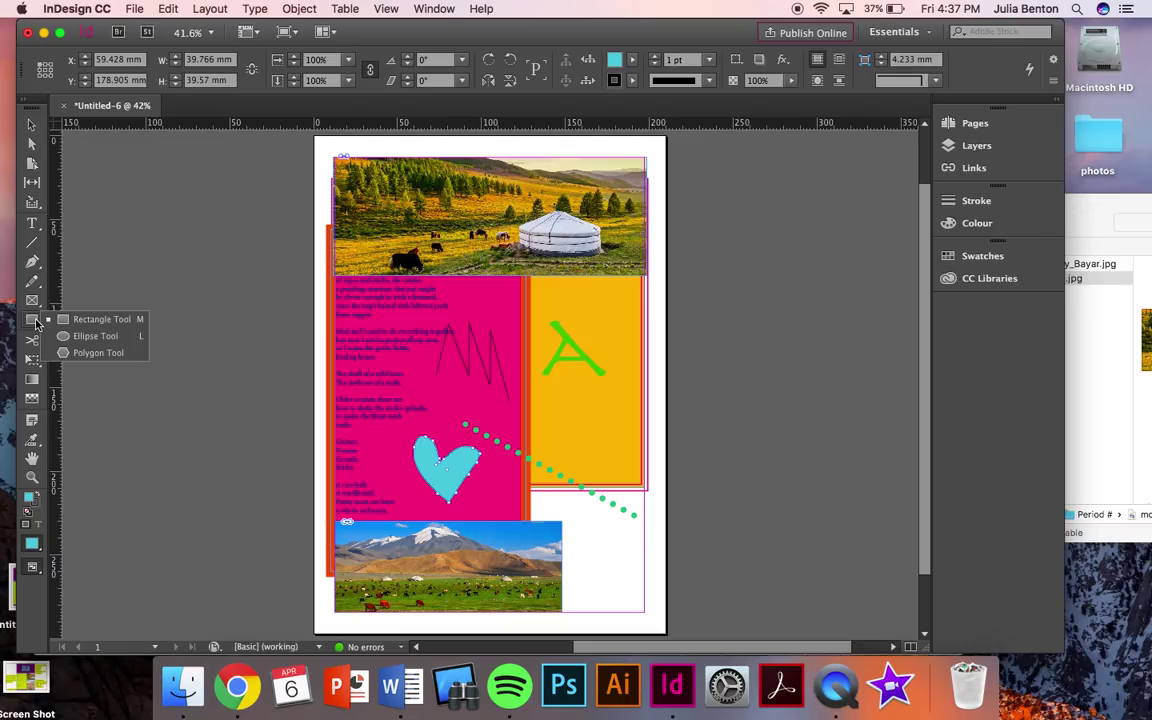
{"action": "left_click", "coordinate": [85, 336]}
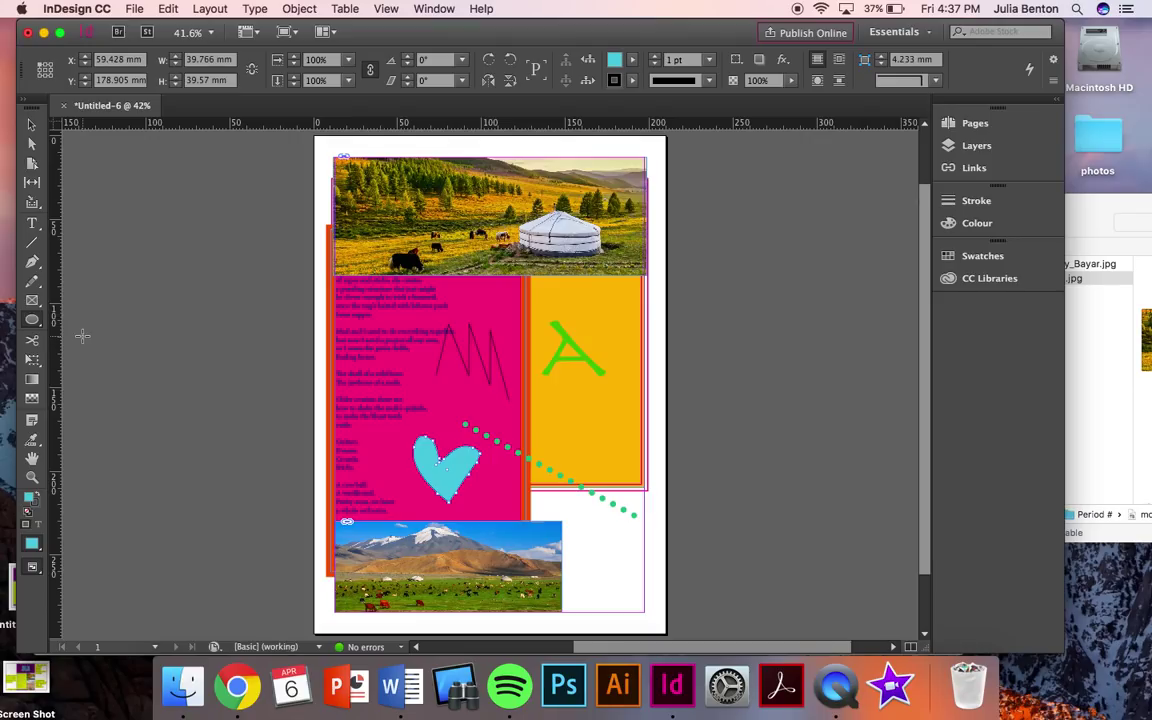
{"action": "left_click_drag", "start_coordinate": [489, 492], "coordinate": [582, 541]}
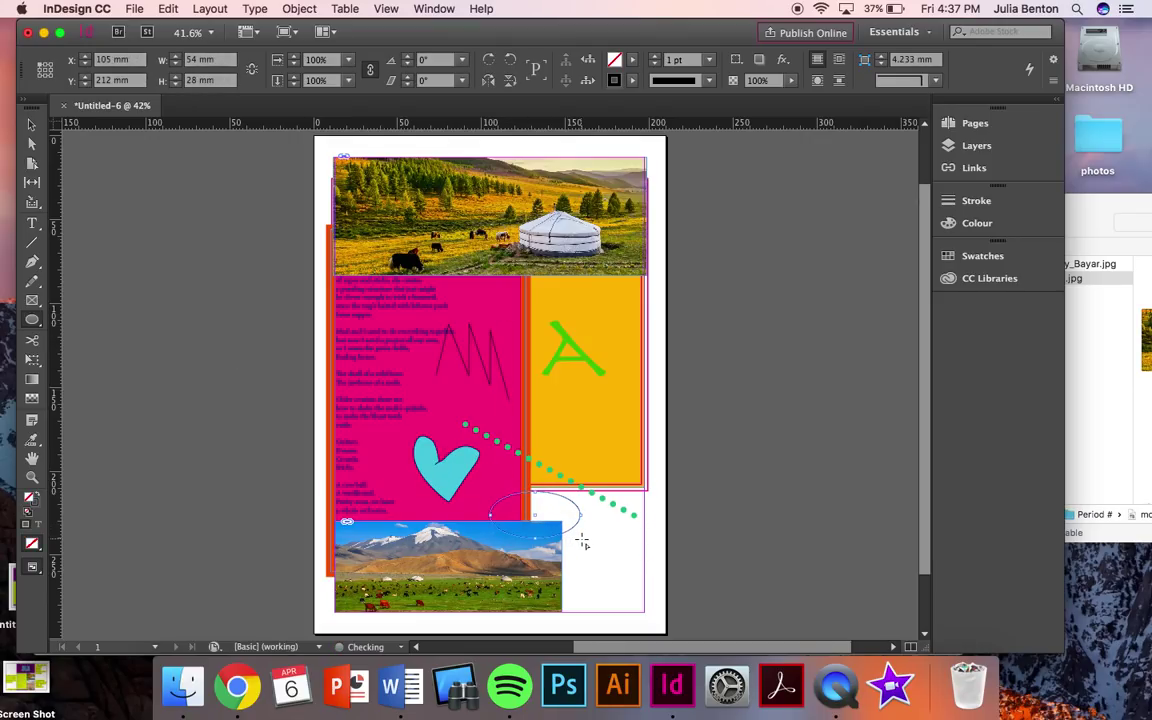
{"action": "double_click", "coordinate": [614, 59]}
{"action": "left_click", "coordinate": [773, 170]}
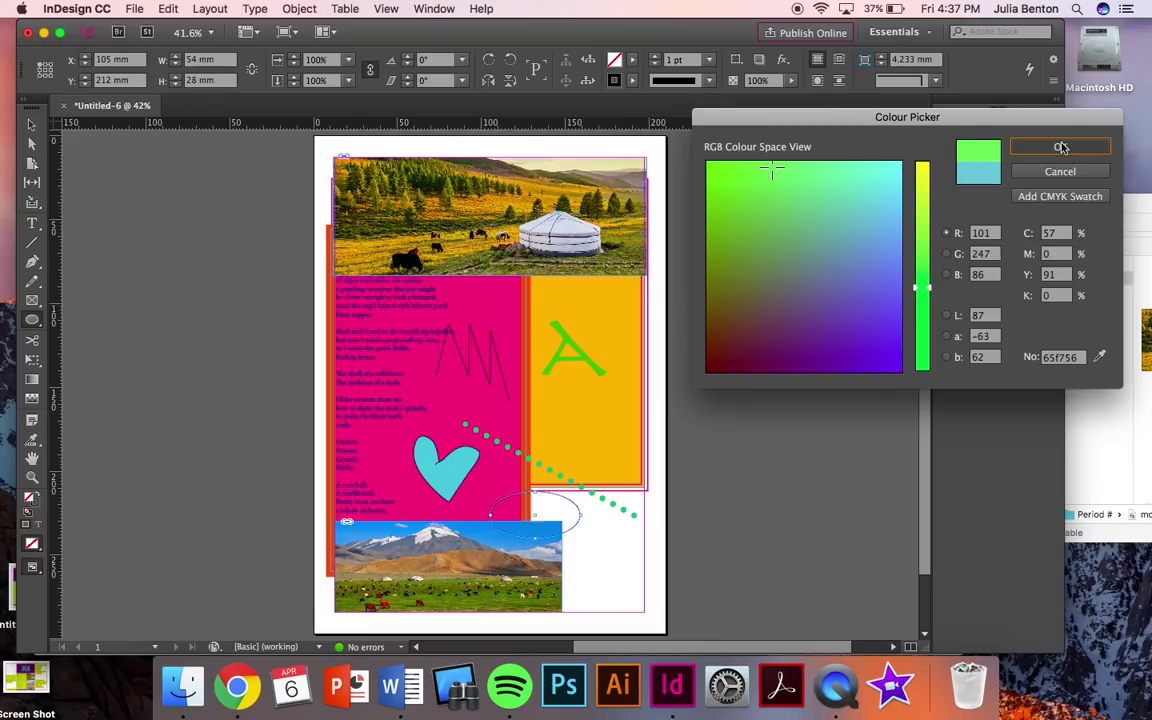
{"action": "left_click", "coordinate": [1059, 146]}
{"action": "left_click", "coordinate": [31, 124]}
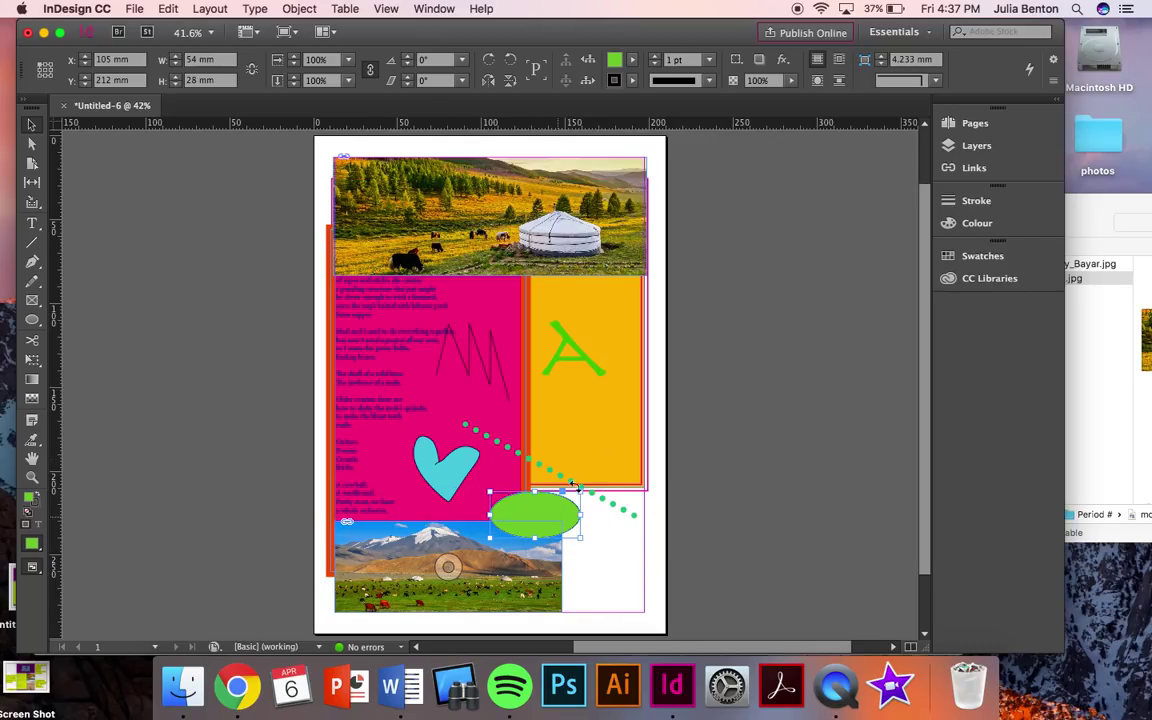
Step: Shorten the orange JULIA frame, bring it to the front, and move it under the top photo
{"action": "left_click", "coordinate": [601, 403]}
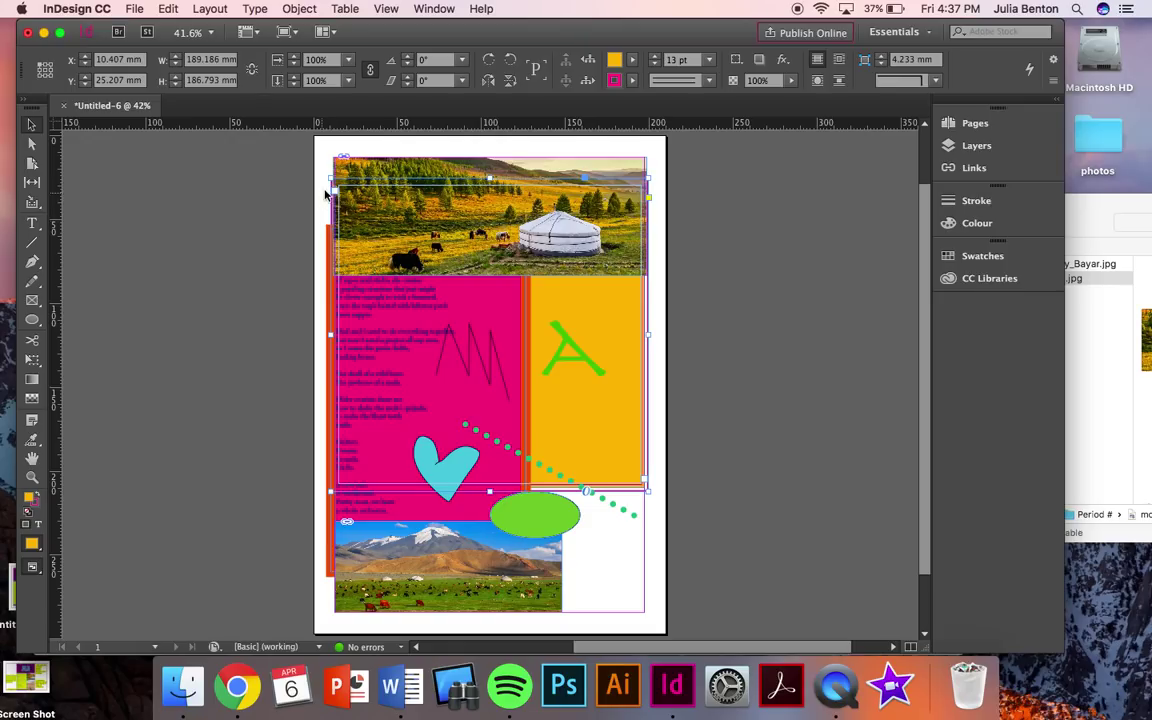
{"action": "left_click_drag", "start_coordinate": [330, 179], "coordinate": [421, 343]}
{"action": "key", "text": "super+z"}
{"action": "left_click_drag", "start_coordinate": [489, 177], "coordinate": [488, 330]}
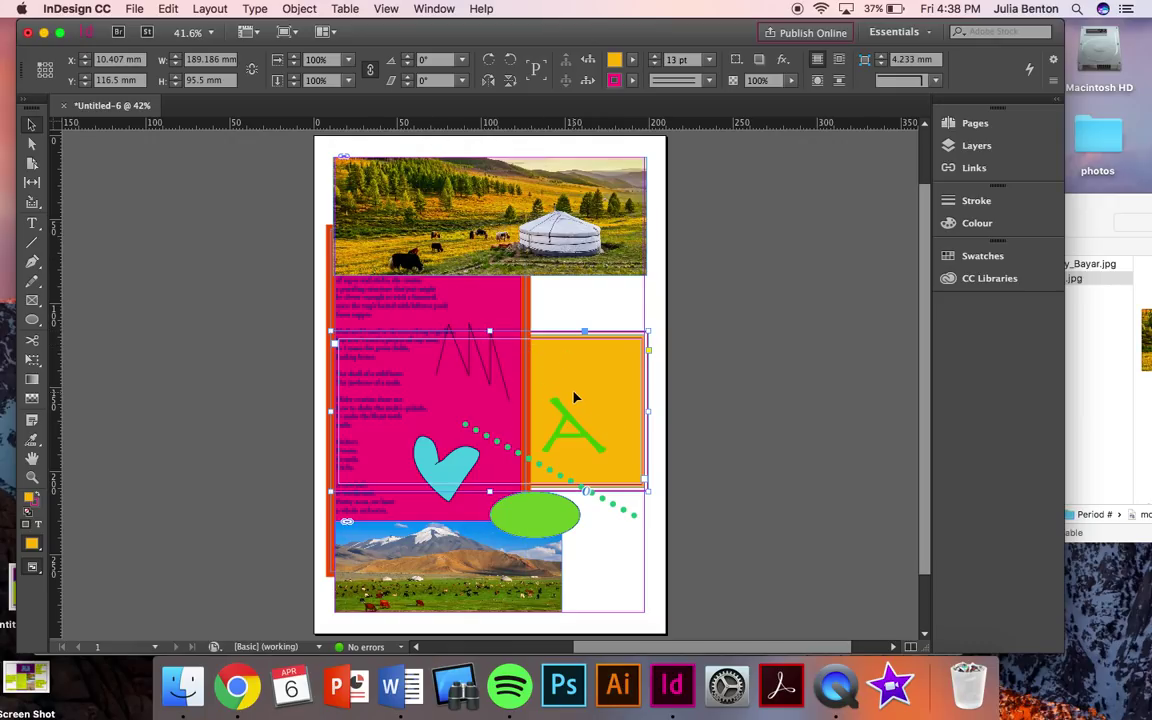
{"action": "left_click", "coordinate": [290, 8]}
{"action": "mouse_move", "coordinate": [309, 66]}
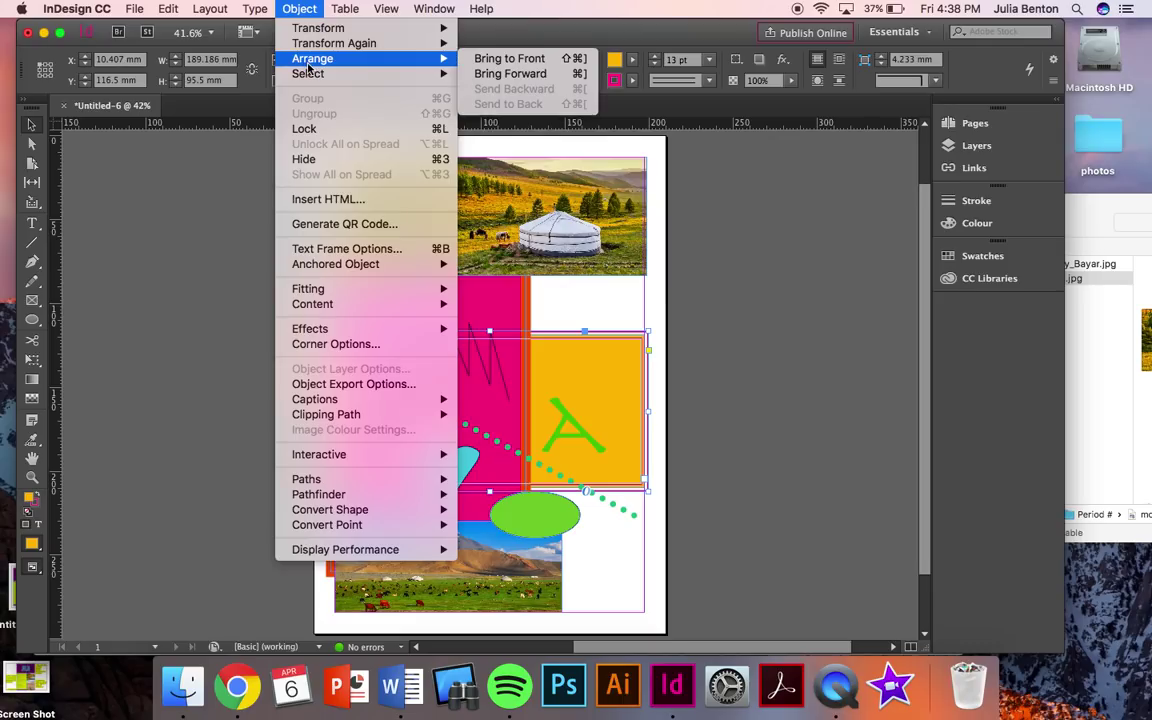
{"action": "left_click", "coordinate": [508, 58]}
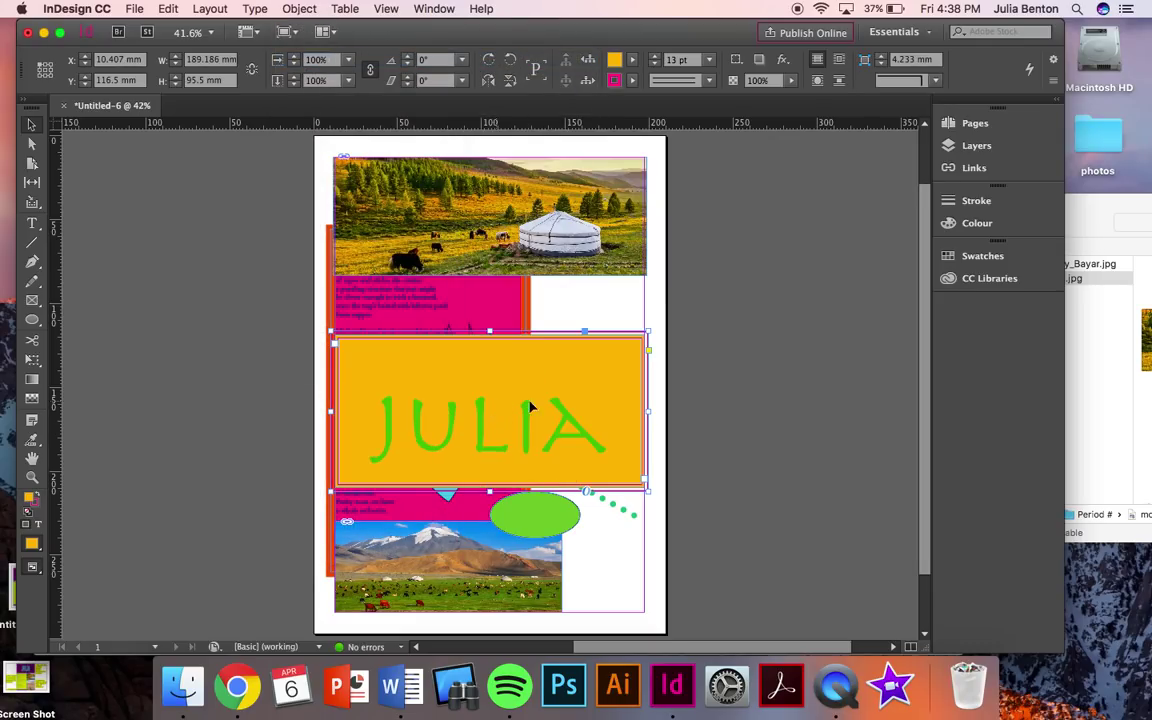
{"action": "left_click_drag", "start_coordinate": [525, 406], "coordinate": [514, 338]}
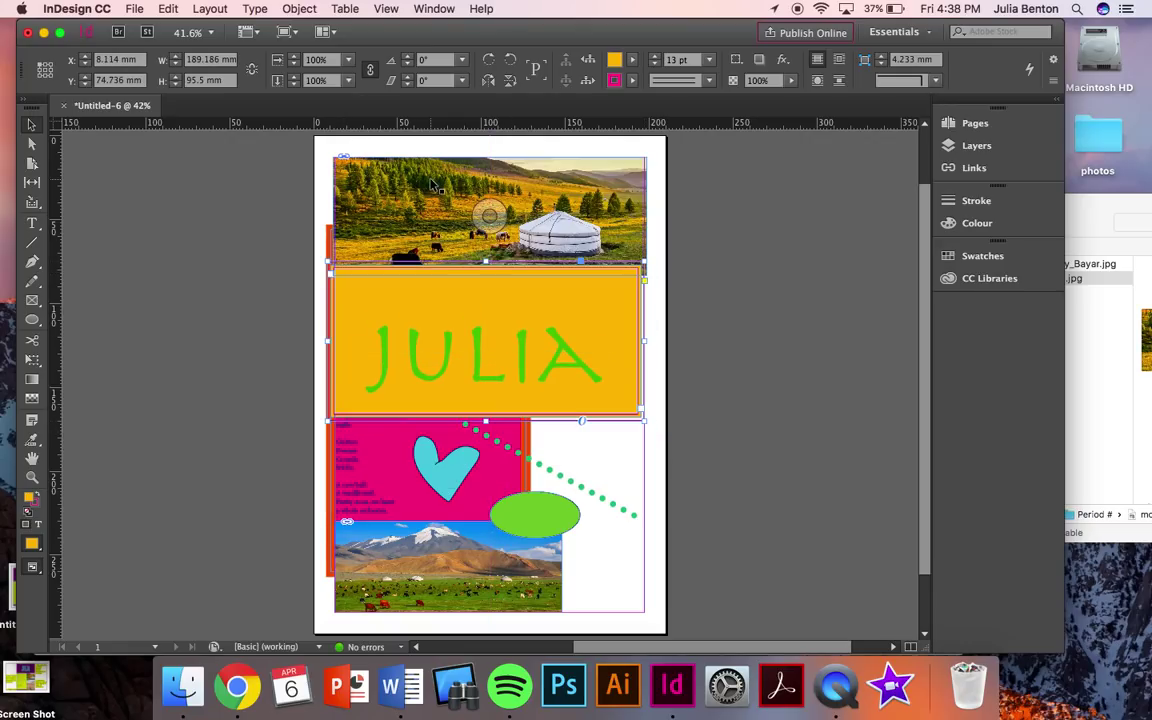
Step: Move the dotted line onto the JULIA frame and bring it to the front
{"action": "left_click_drag", "start_coordinate": [555, 473], "coordinate": [591, 329]}
{"action": "left_click", "coordinate": [299, 8]}
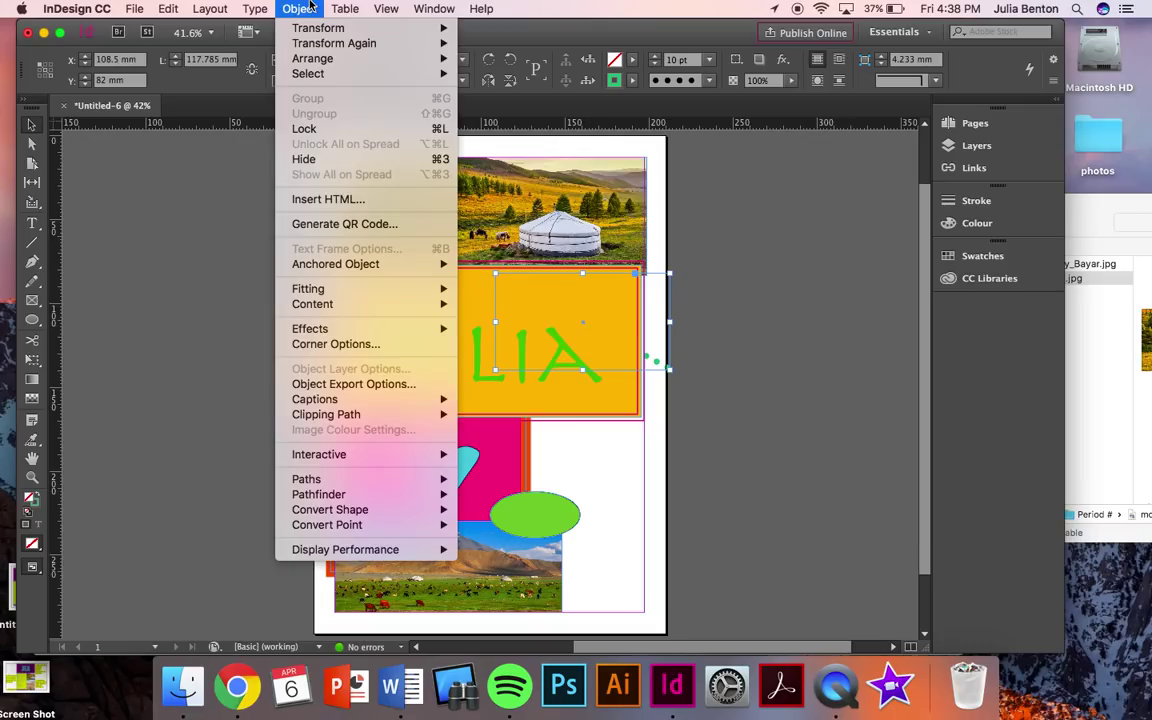
{"action": "mouse_move", "coordinate": [350, 45]}
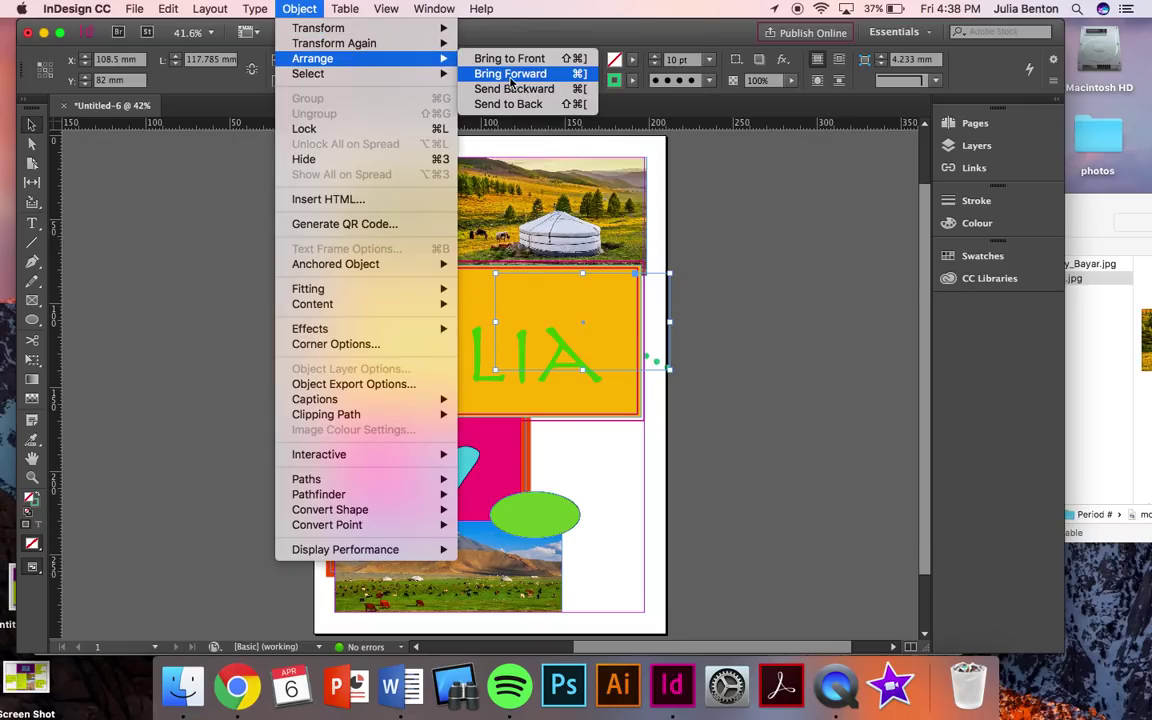
{"action": "left_click", "coordinate": [495, 58]}
{"action": "left_click", "coordinate": [768, 495]}
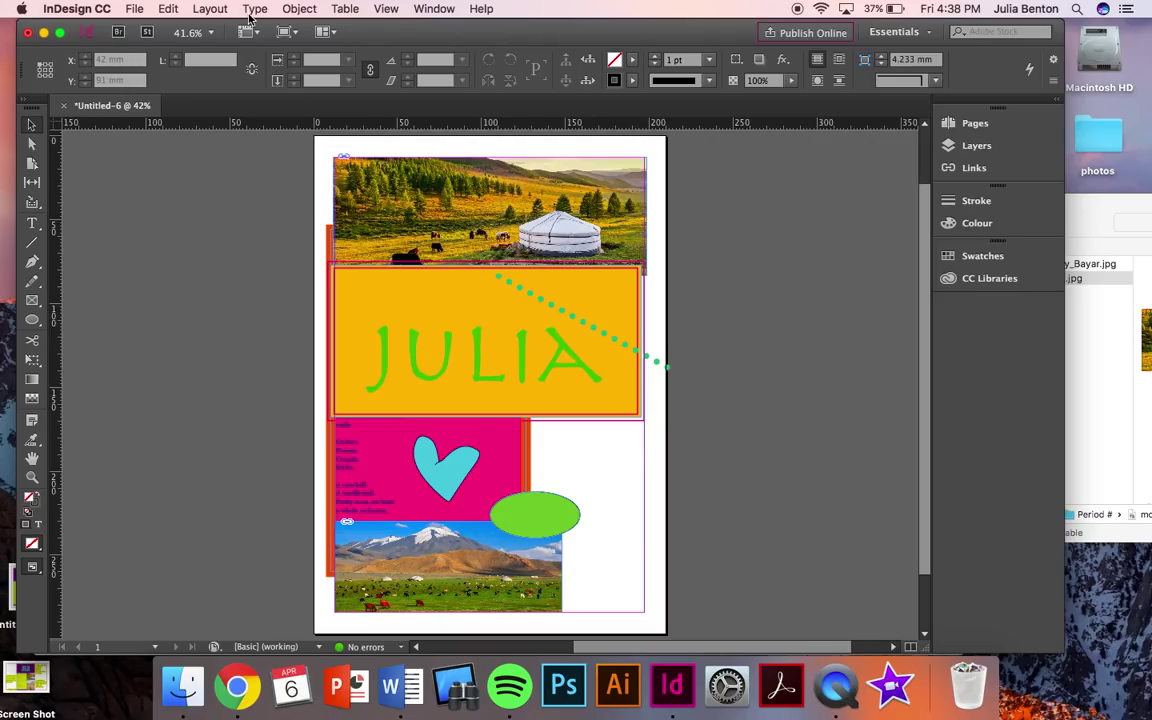
Step: Save the layout as the author's name followed by '_InDesignPractice' and check it in Finder
{"action": "key", "text": "super+s"}
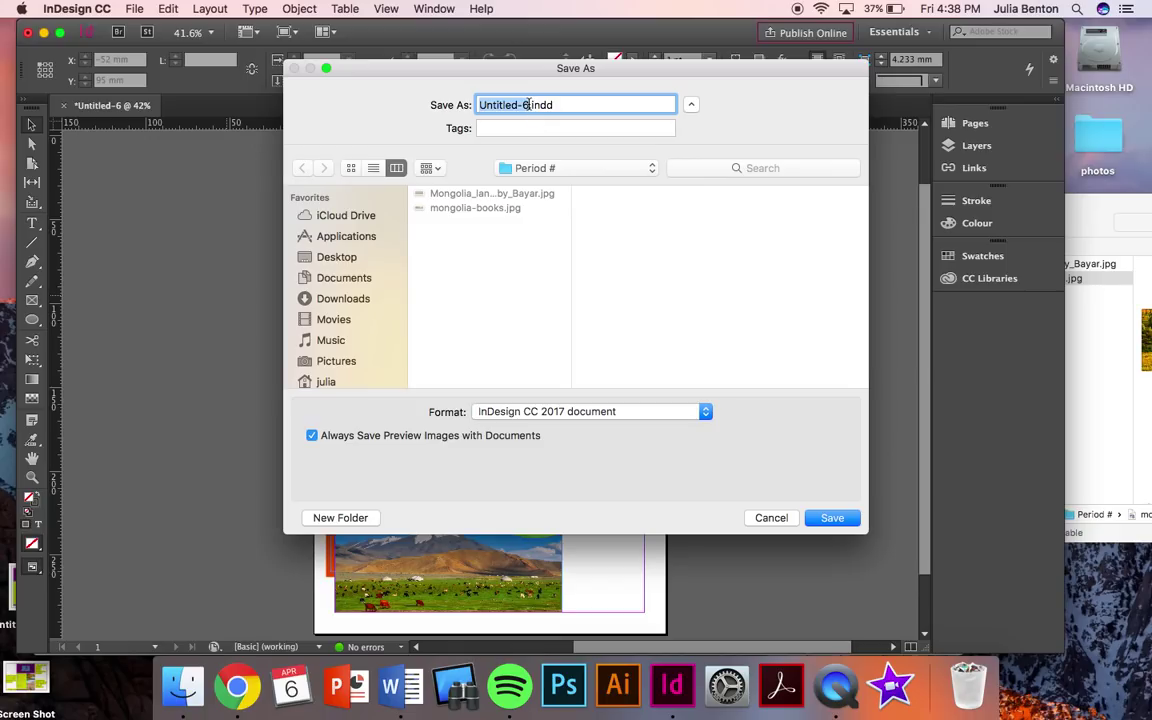
{"action": "type", "text": "JuliaBenton"}
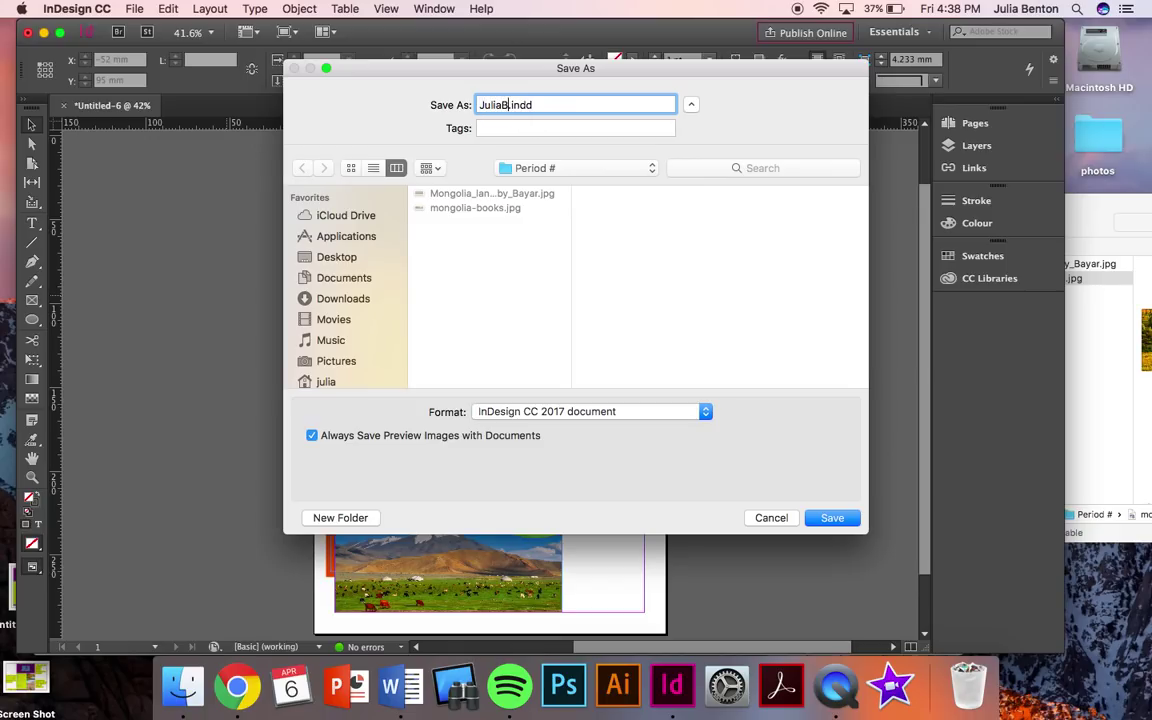
{"action": "type", "text": "_InDesignPractice"}
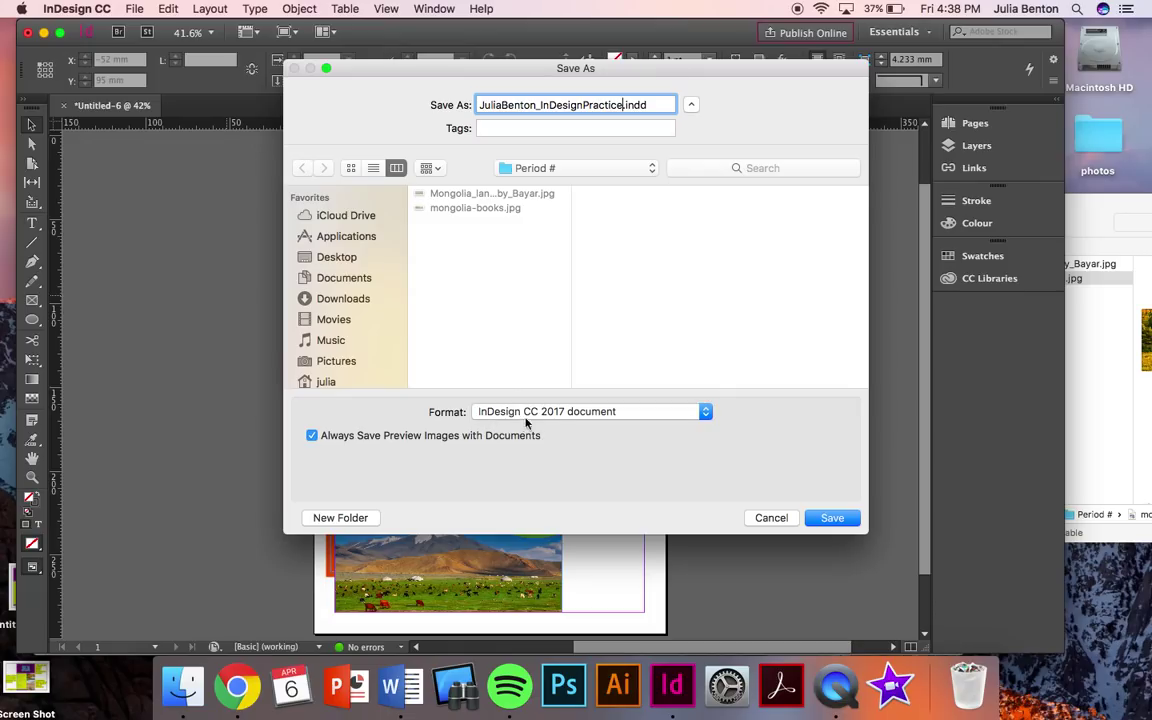
{"action": "left_click", "coordinate": [832, 519]}
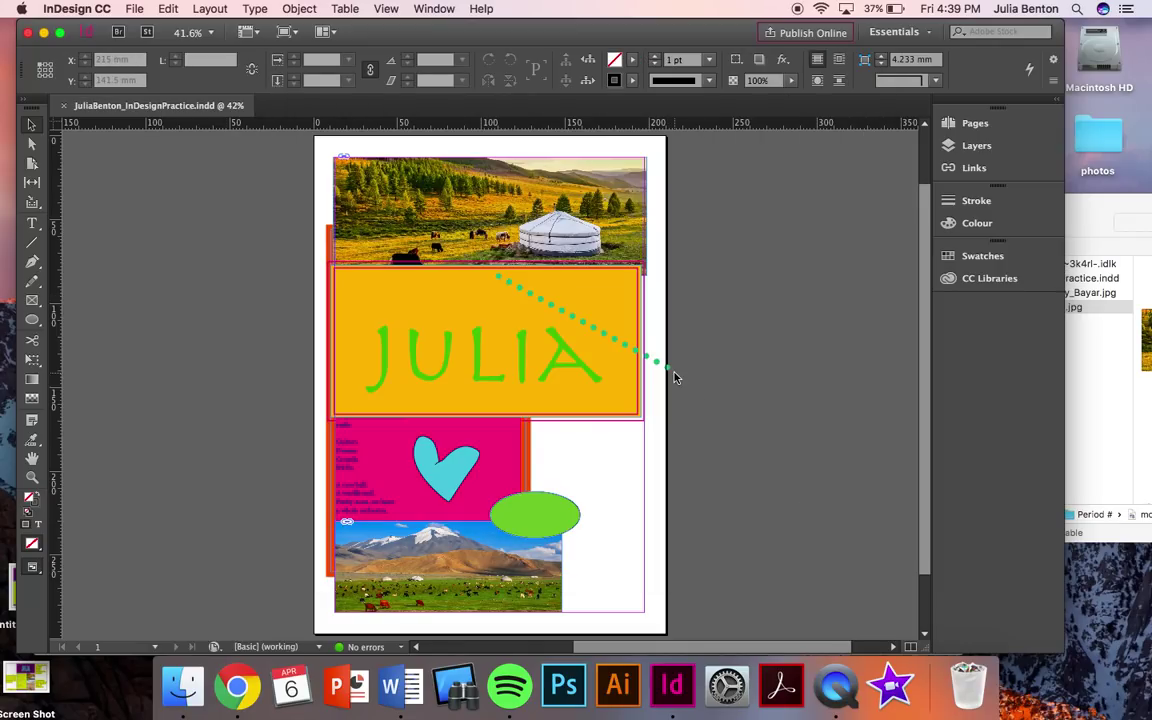
{"action": "left_click", "coordinate": [1091, 342]}
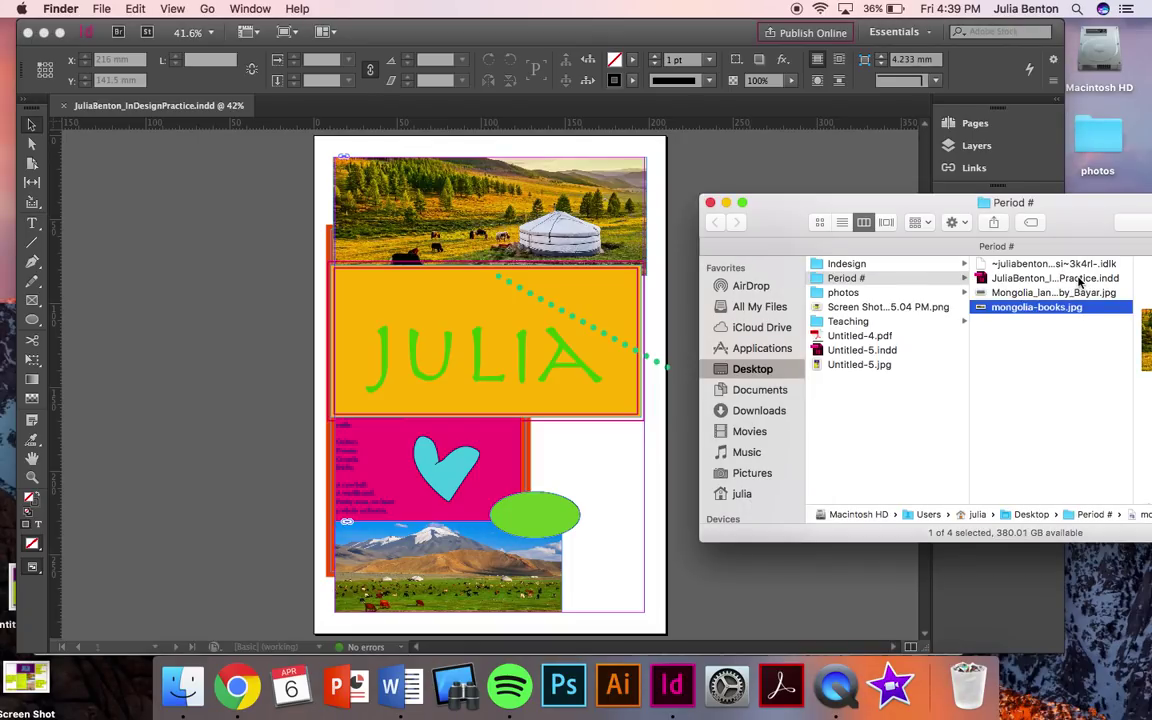
{"action": "left_click", "coordinate": [238, 250]}
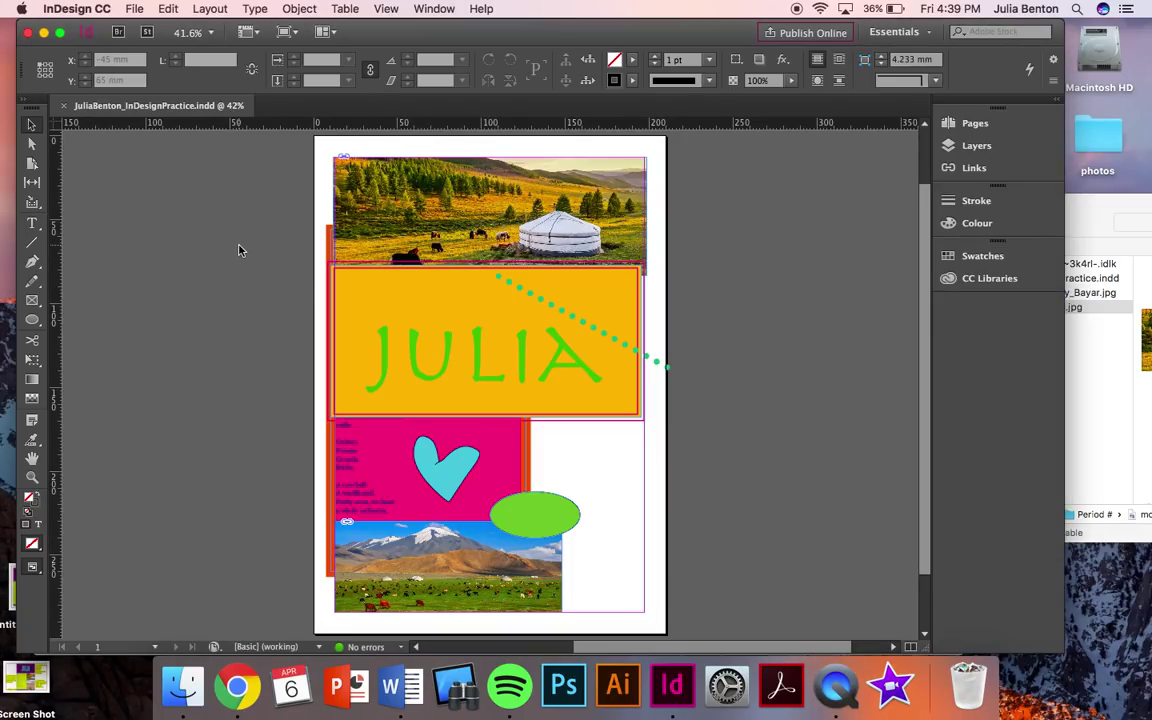
Step: Export the page as an Adobe PDF (Interactive) file into the Period # folder
{"action": "left_click", "coordinate": [133, 8]}
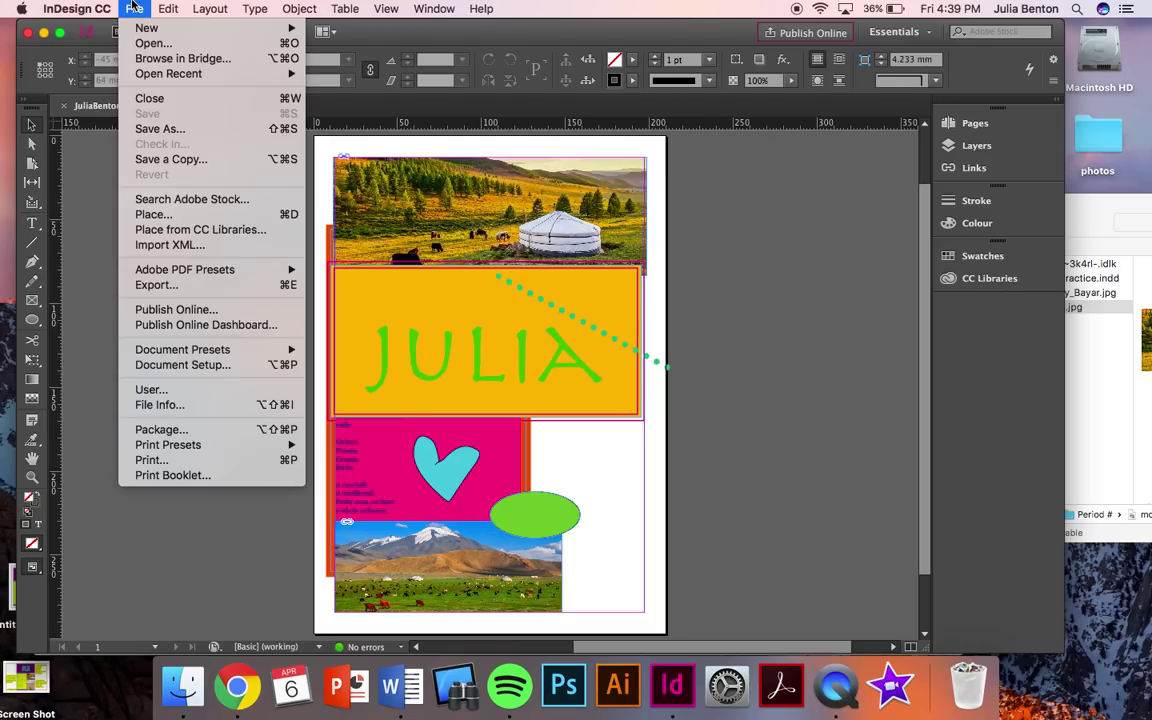
{"action": "left_click", "coordinate": [156, 284]}
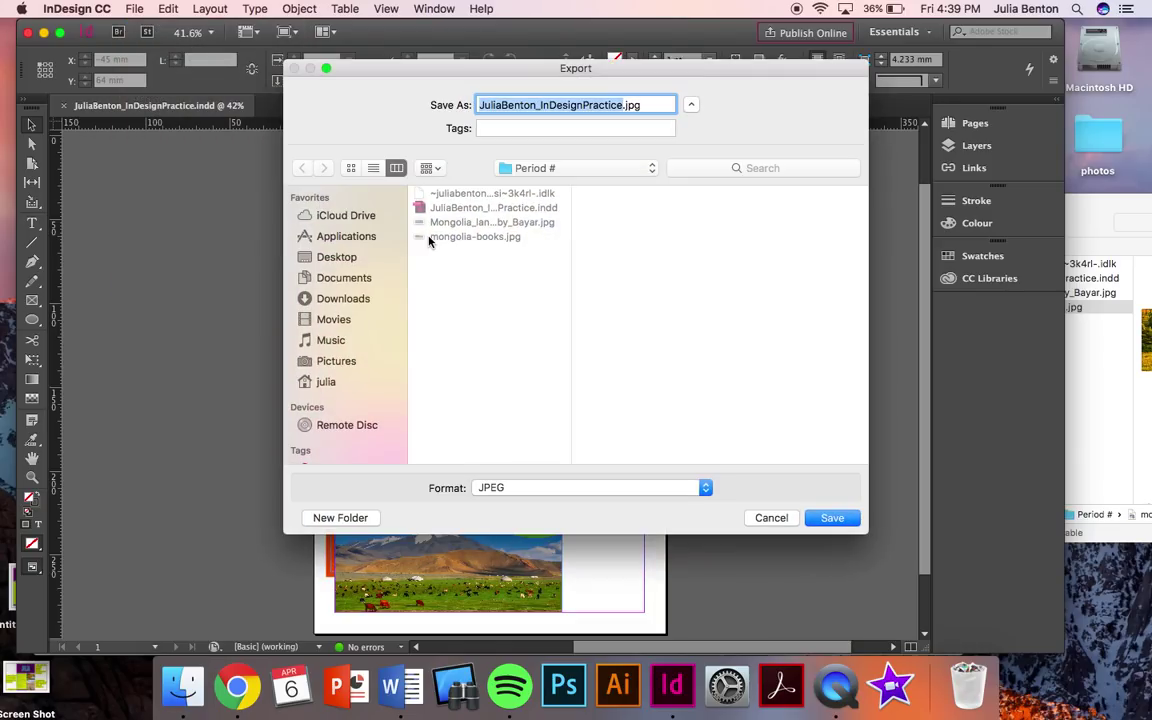
{"action": "left_click", "coordinate": [672, 489]}
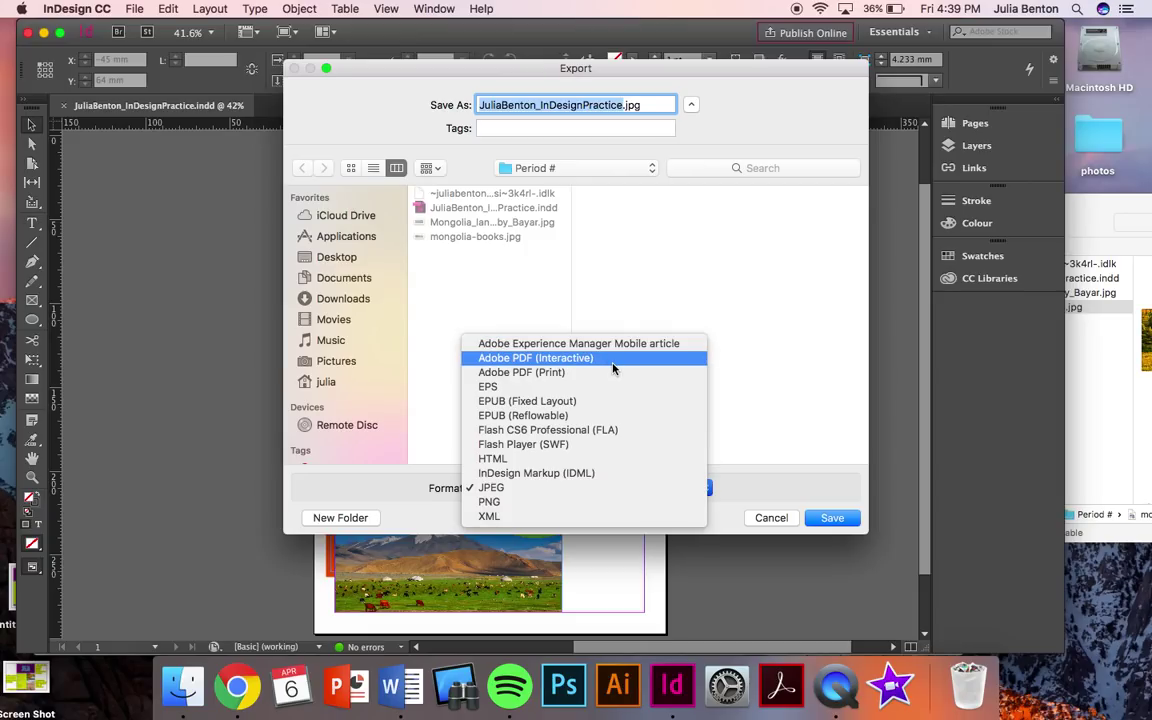
{"action": "left_click", "coordinate": [579, 358]}
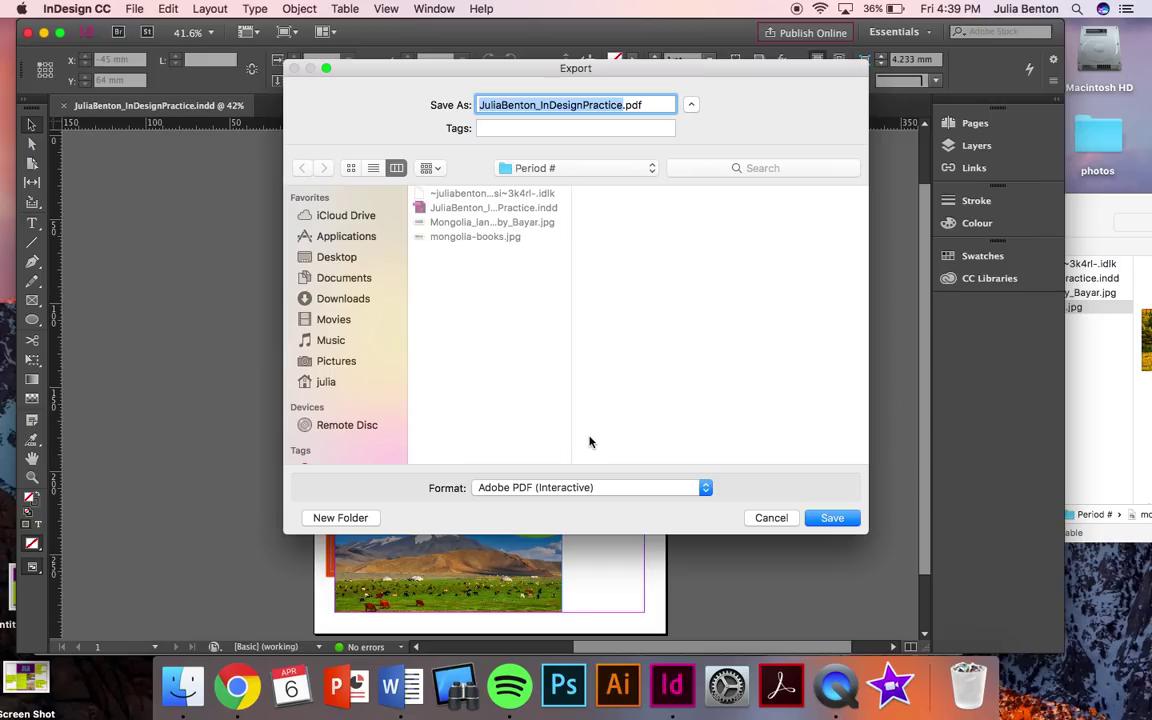
{"action": "left_click", "coordinate": [830, 518]}
Step: Generate the interactive PDF, review it in Acrobat Pro, then quit Acrobat
{"action": "left_click", "coordinate": [792, 569]}
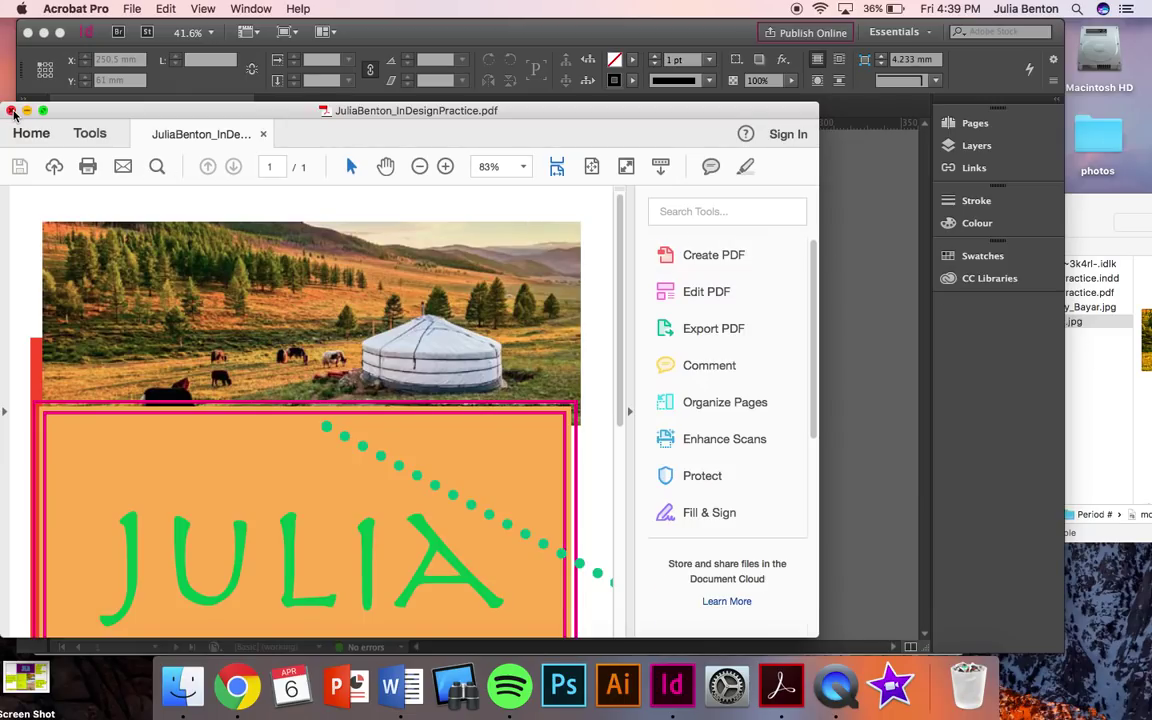
{"action": "key", "text": "super+q"}
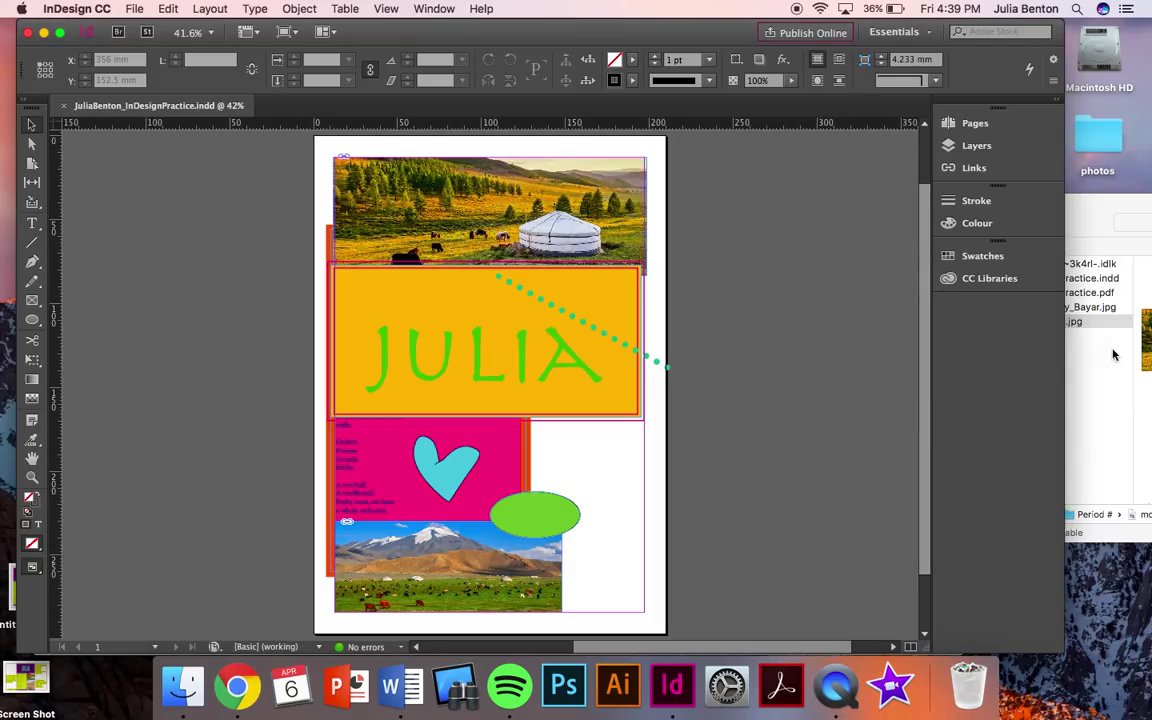
{"action": "left_click", "coordinate": [1100, 322]}
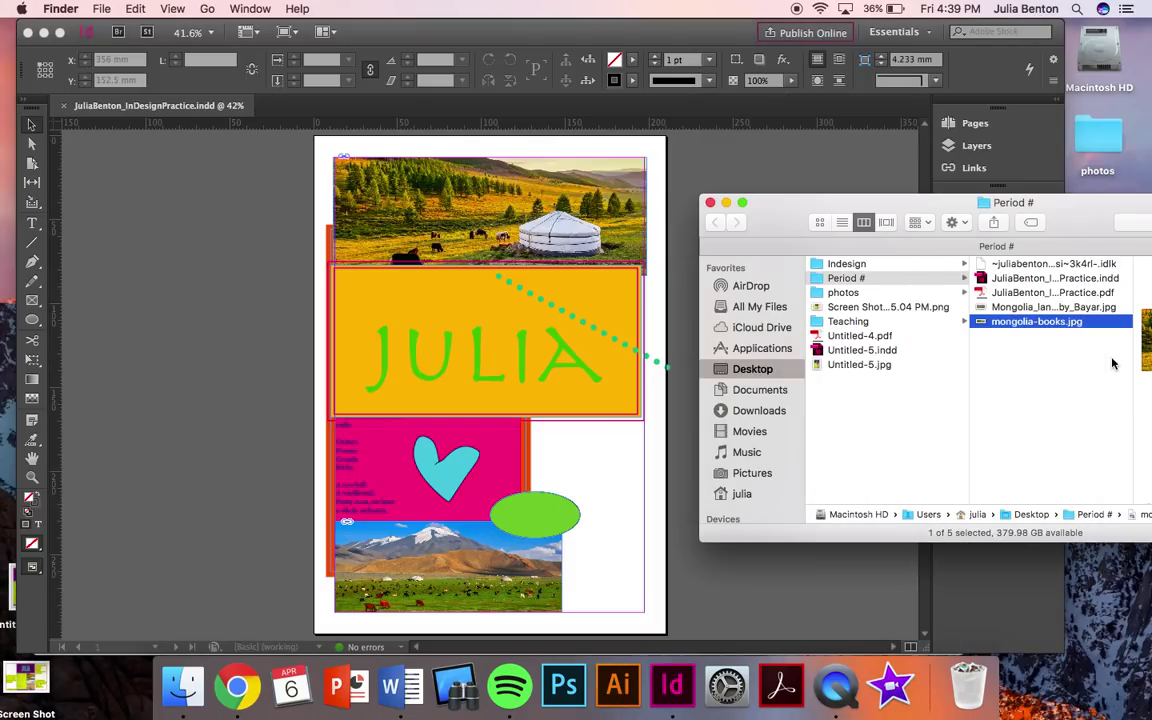
{"action": "left_click", "coordinate": [1073, 293]}
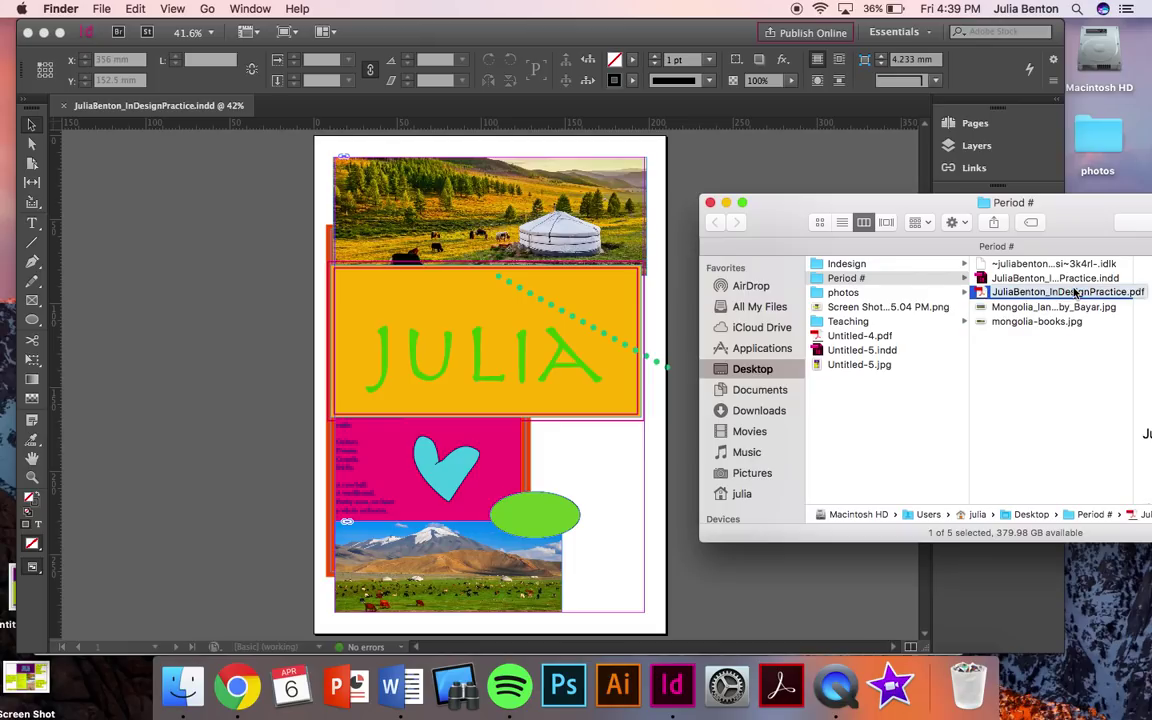
{"action": "left_click", "coordinate": [1090, 375]}
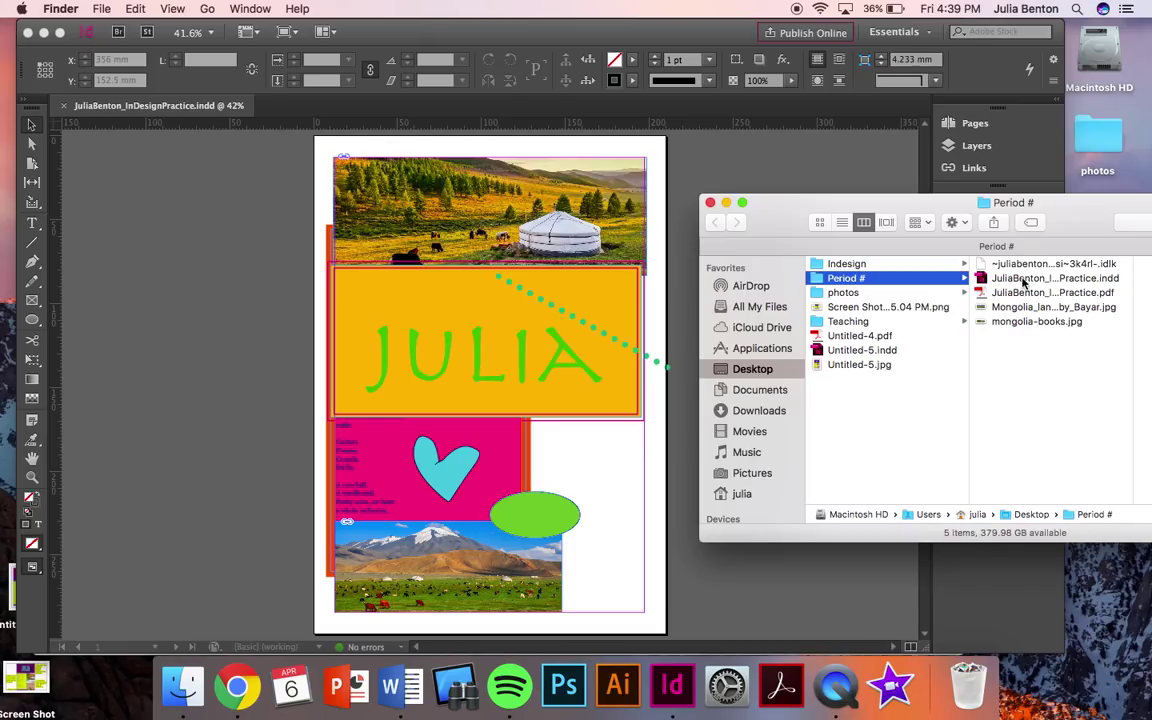